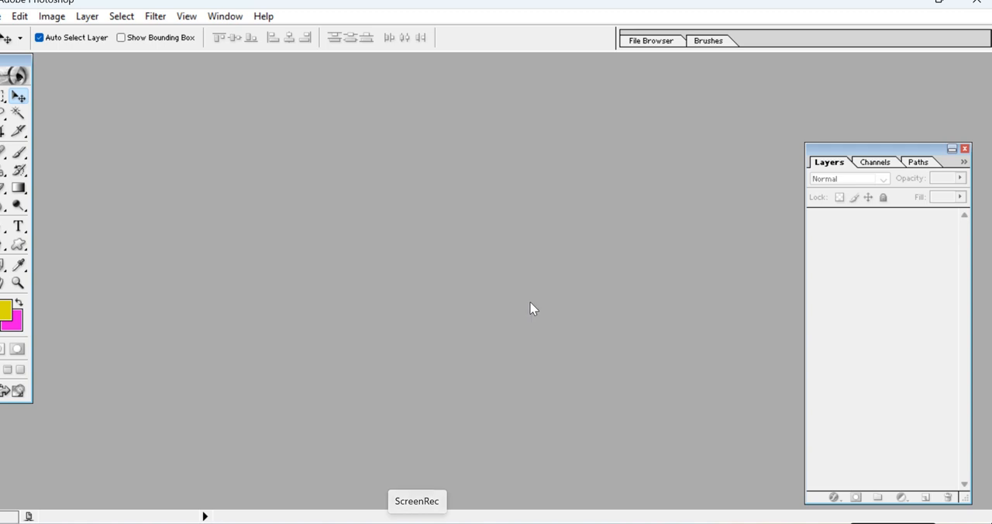
pyautogui.moveTo(421, 11); pyautogui.dragTo(454, 26)
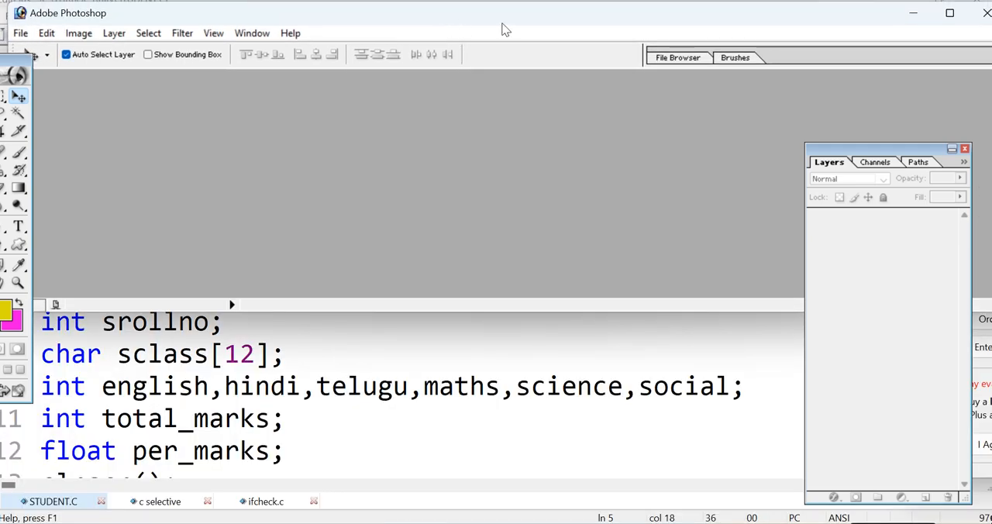
pyautogui.click(949, 14)
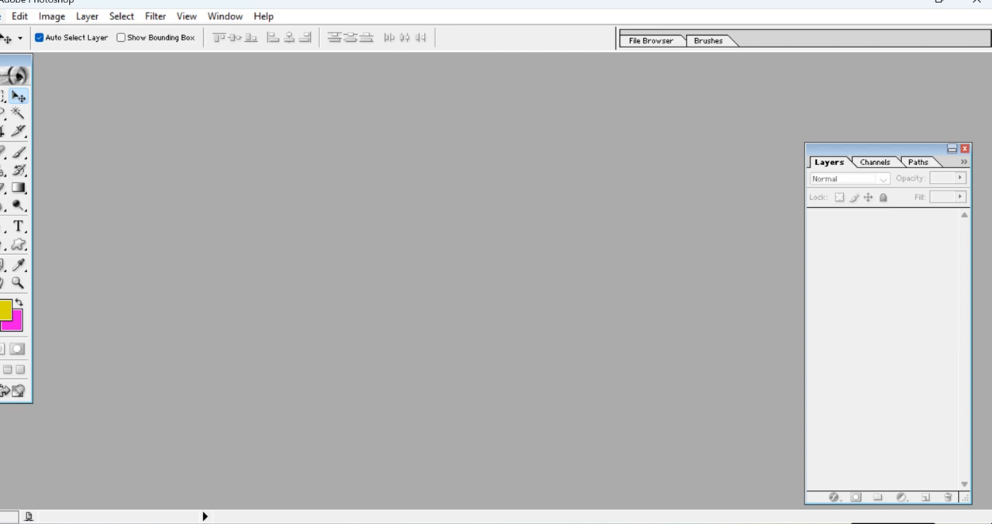
# Create a new white RGB document 6 inches wide and 4 inches high at 300 pixels/inch.
pyautogui.hotkey('alt', 'f')
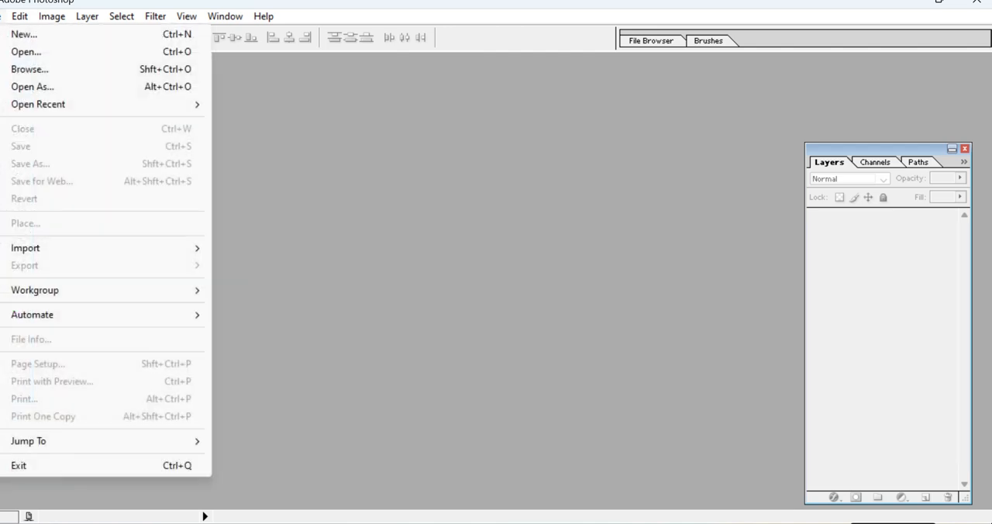
pyautogui.click(32, 39)
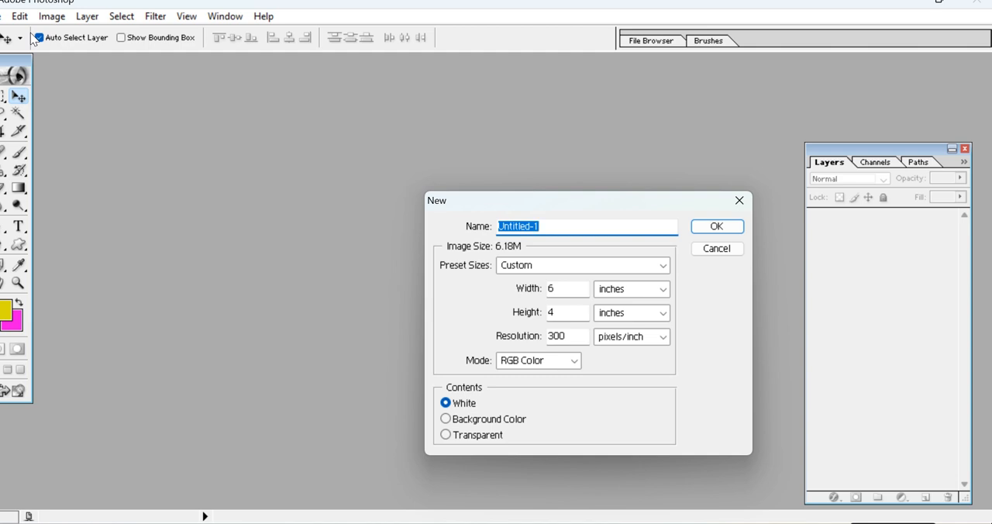
pyautogui.doubleClick(556, 288)
pyautogui.write('6')
pyautogui.press('Tab')
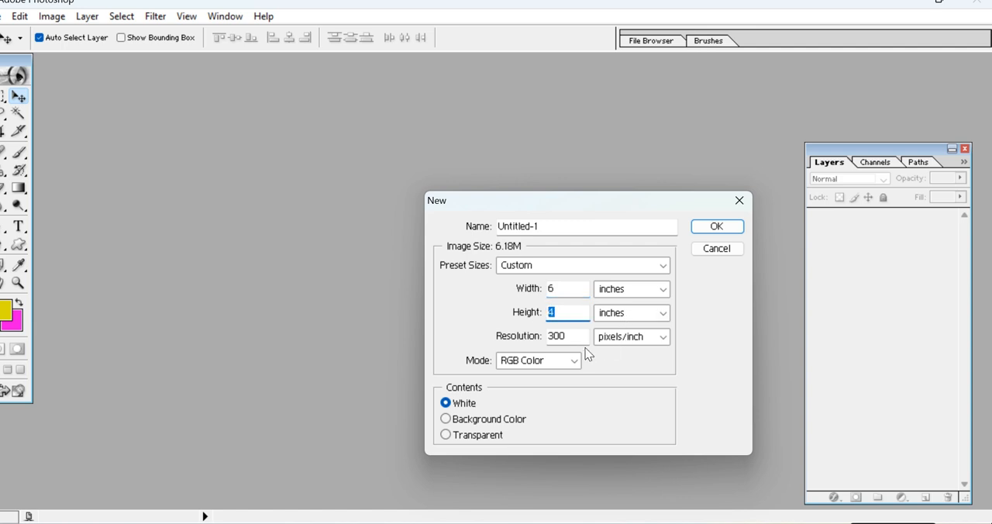
pyautogui.doubleClick(553, 336)
pyautogui.click(723, 227)
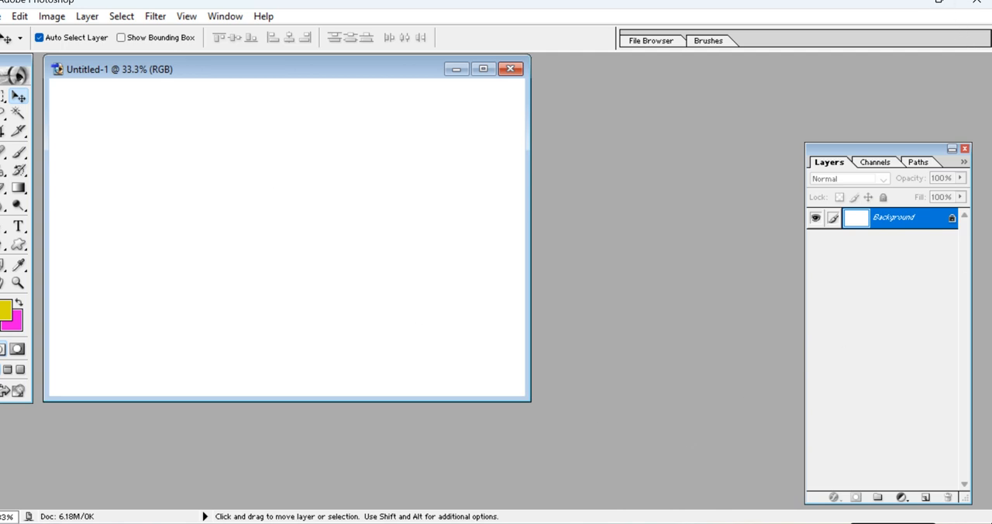
# Uncover the cban copy.jpg banner in Picasa Photo Viewer behind the other windows and examine its curved crescent design.
pyautogui.click(944, 2)
pyautogui.click(943, 2)
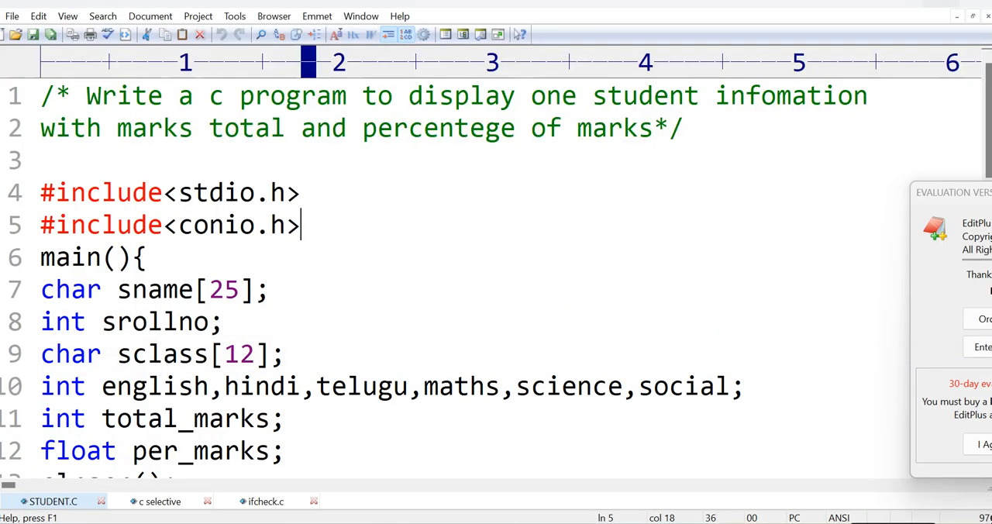
pyautogui.click(957, 2)
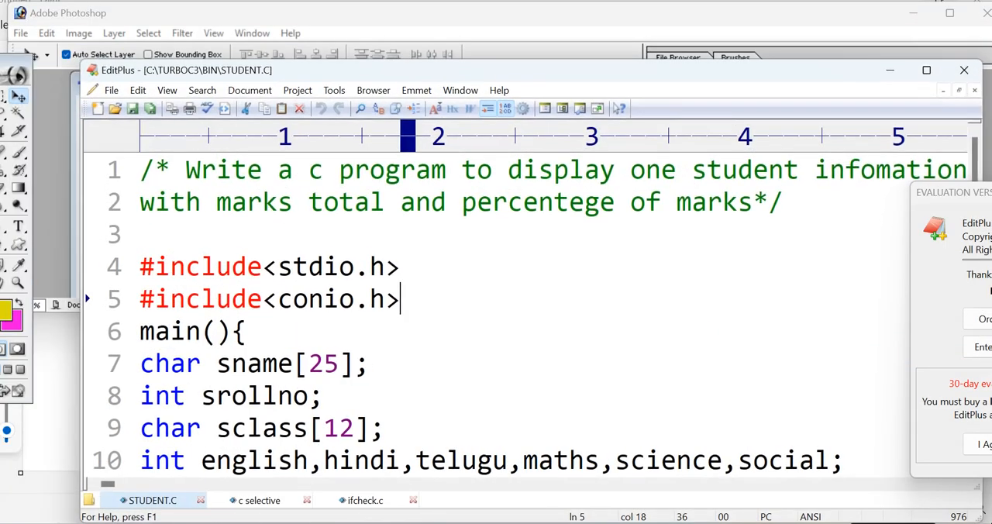
pyautogui.click(890, 70)
pyautogui.click(912, 14)
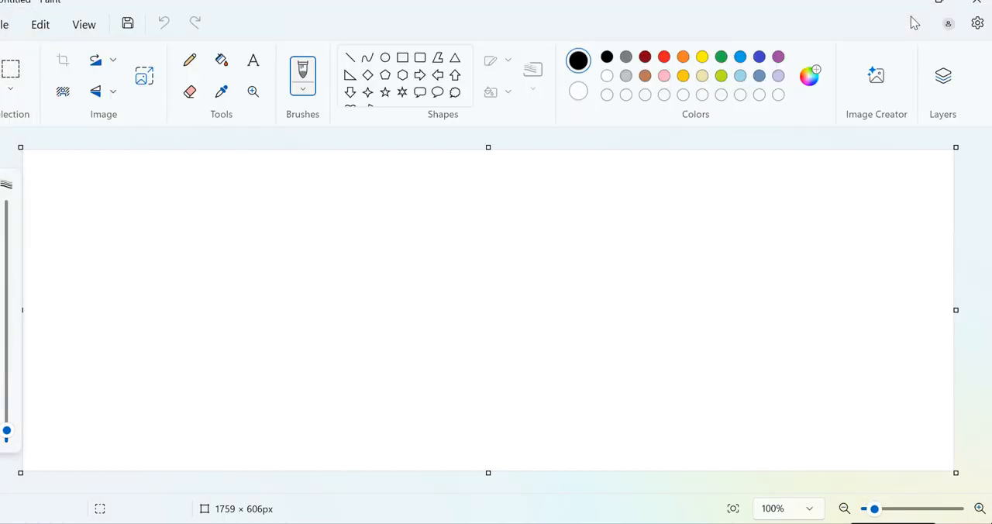
pyautogui.click(940, 2)
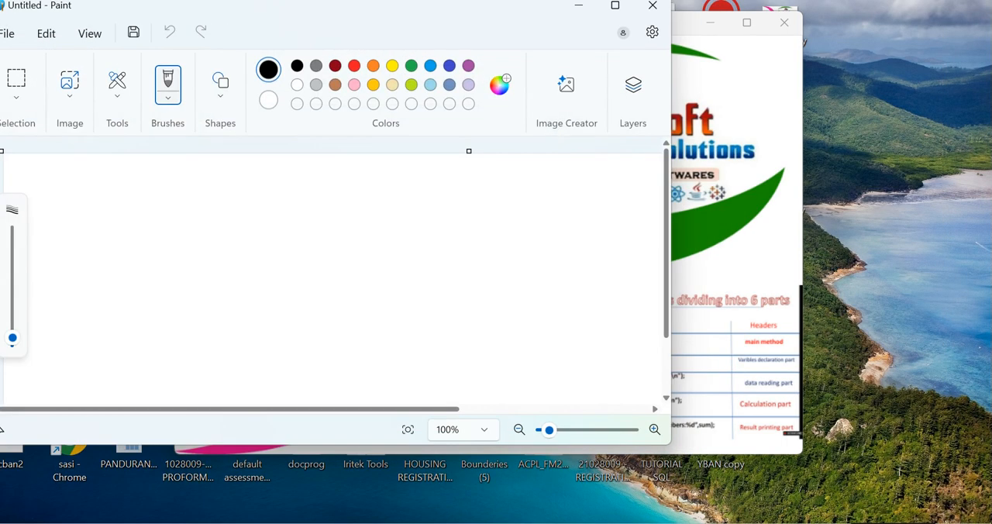
pyautogui.click(794, 169)
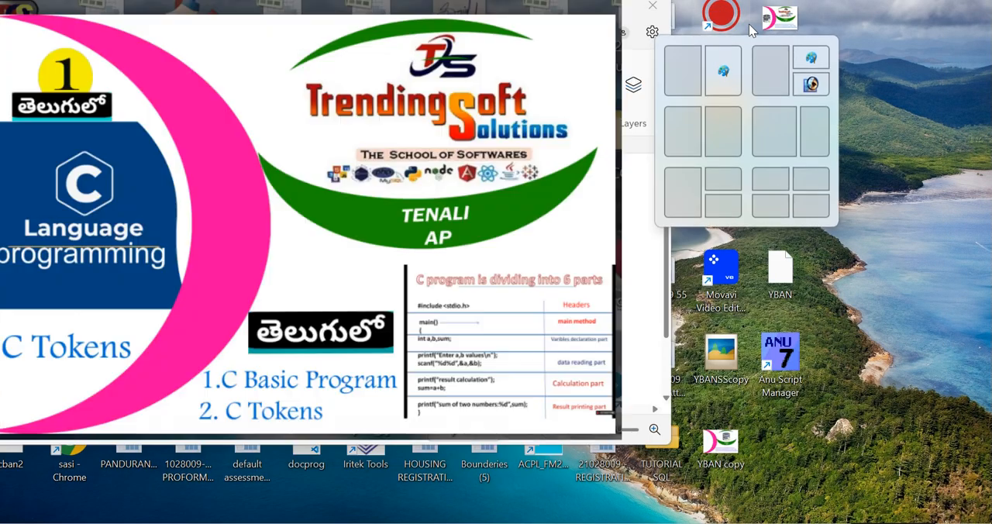
pyautogui.click(748, 24)
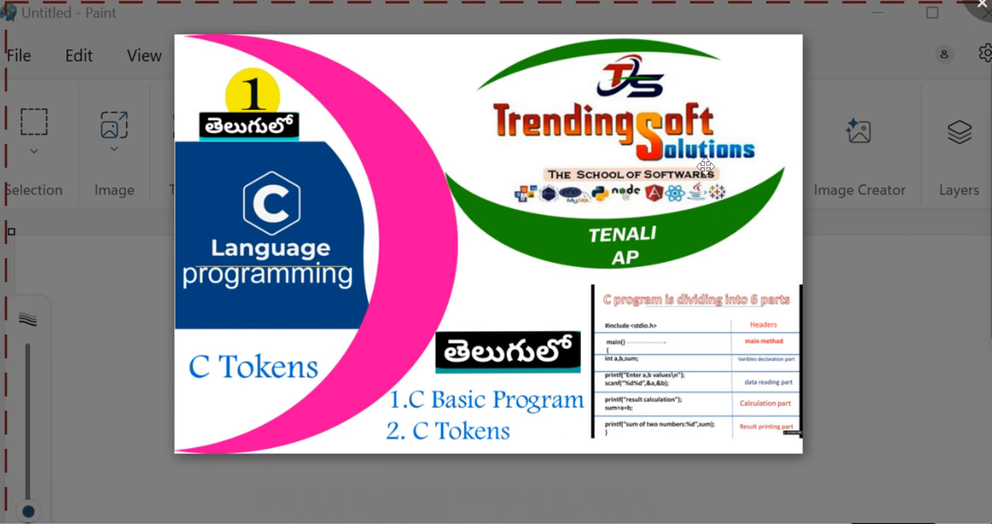
pyautogui.click(932, 331)
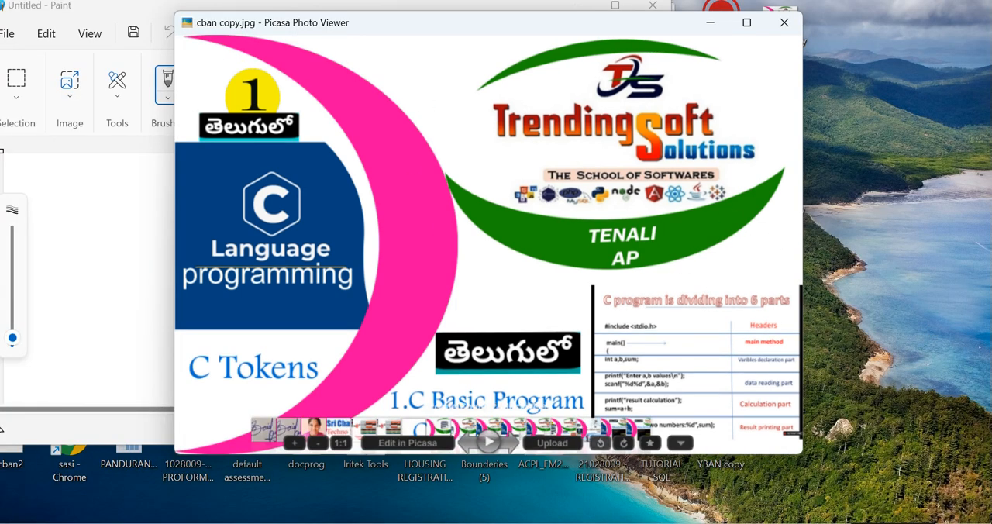
# Switch back to Photoshop, maximize the blank document and move the toolbox fully into view.
pyautogui.click(395, 522)
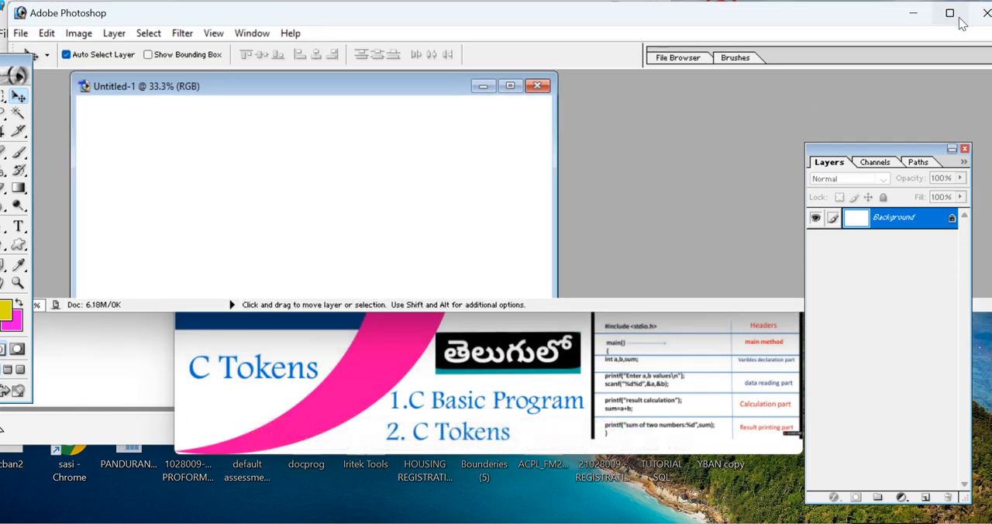
pyautogui.click(953, 17)
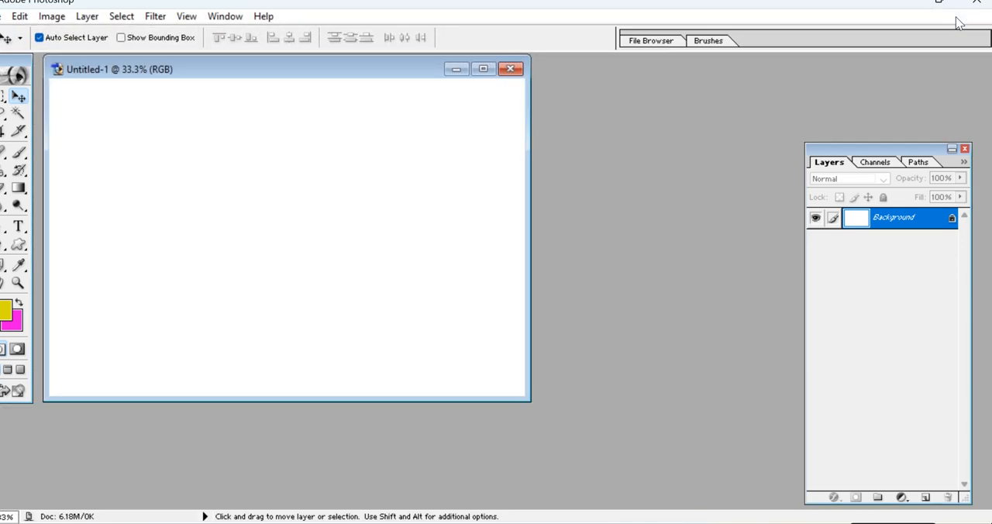
pyautogui.click(483, 69)
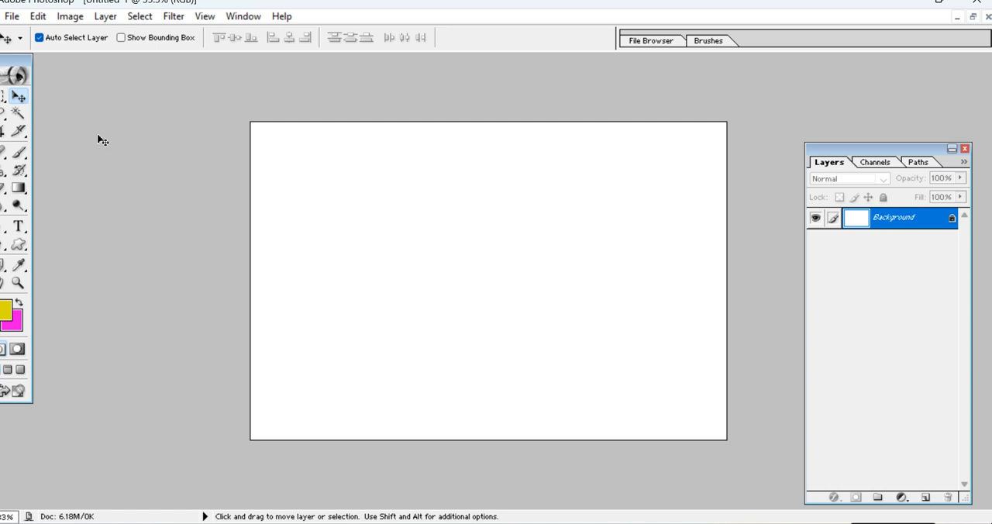
pyautogui.moveTo(31, 71); pyautogui.dragTo(55, 71)
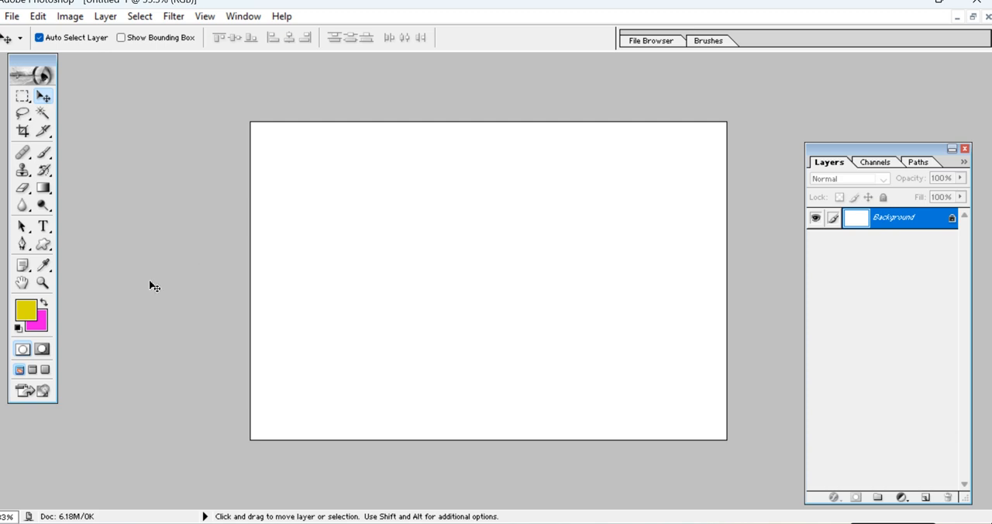
# Activate the Custom Shape tool and review the shape library, keeping the thin circle frame as the shape.
pyautogui.click(43, 245)
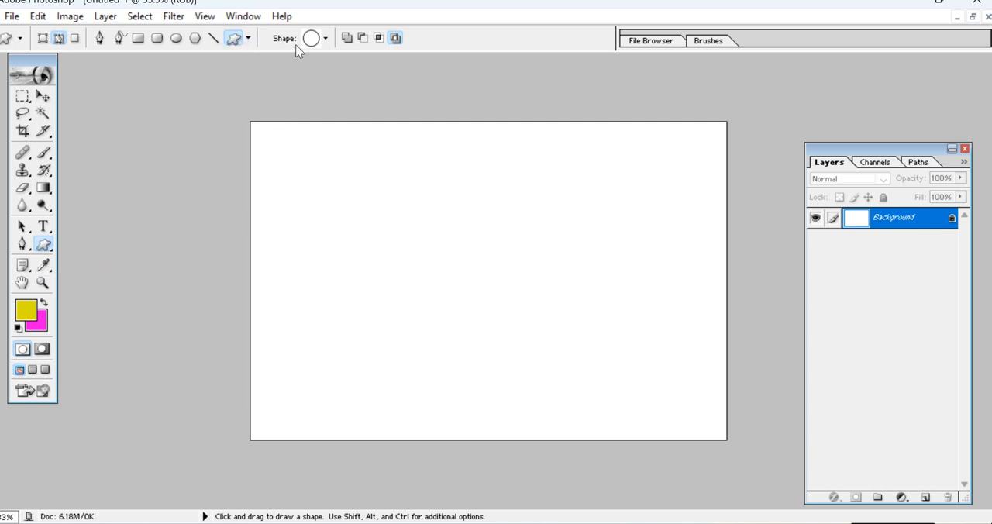
pyautogui.click(248, 39)
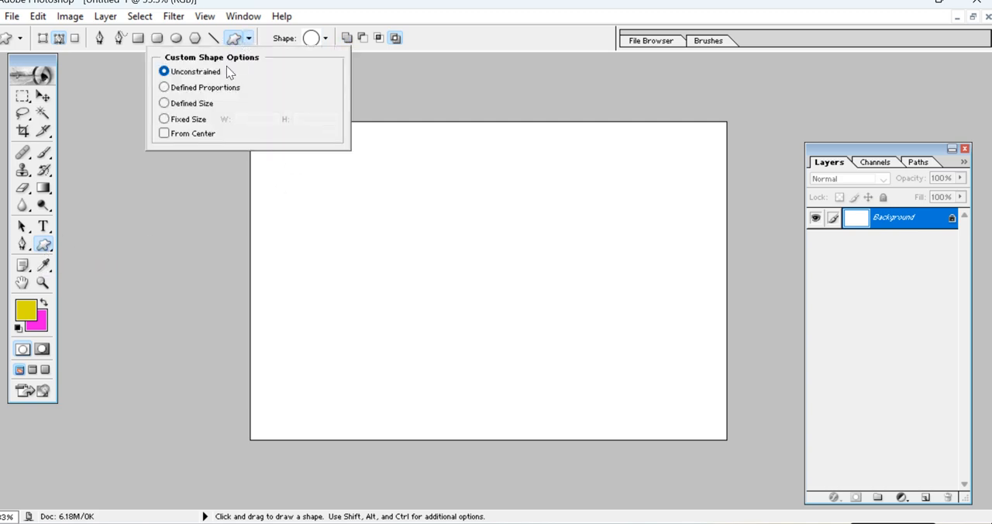
pyautogui.click(325, 39)
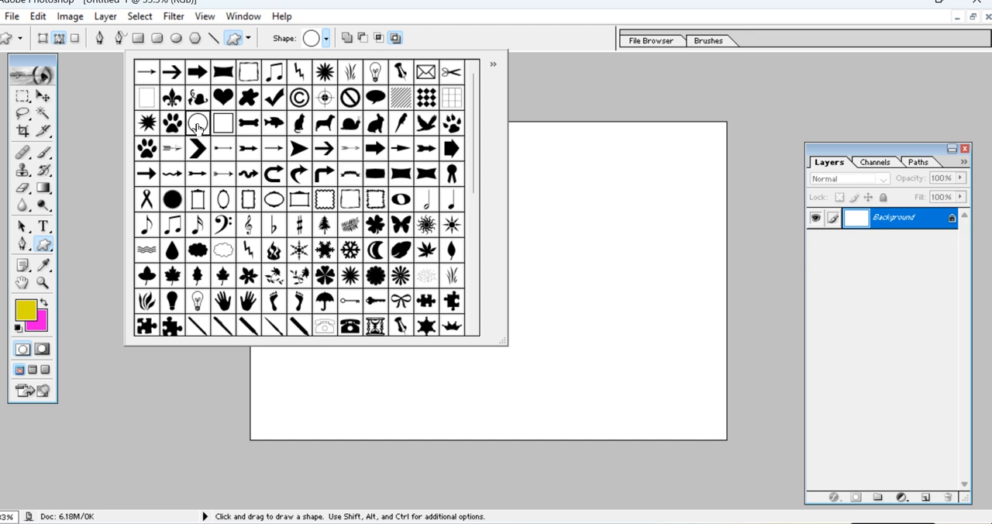
pyautogui.click(570, 236)
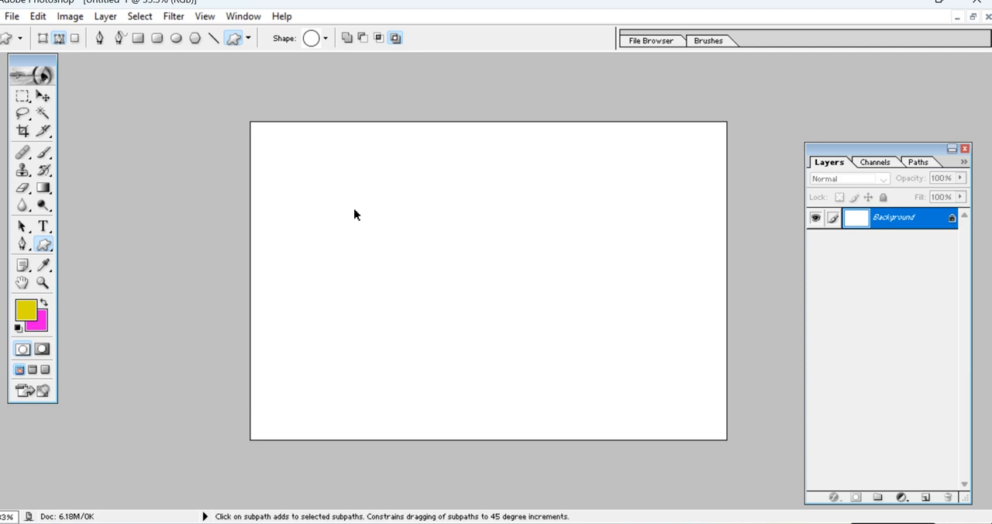
# Add a new layer with default settings and draw a slightly tall circle-frame path in the left half of the canvas.
pyautogui.hotkey('ctrl', 'shift', 'n')
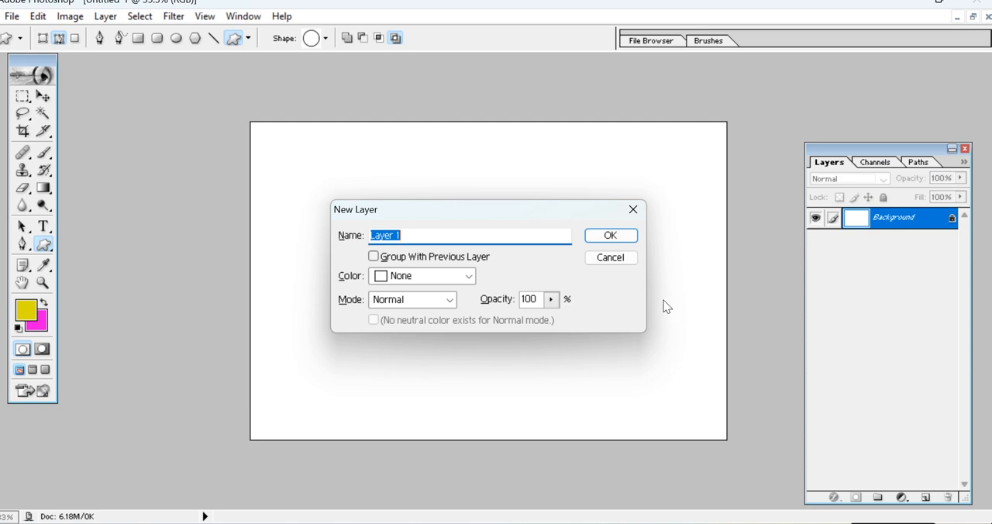
pyautogui.click(612, 235)
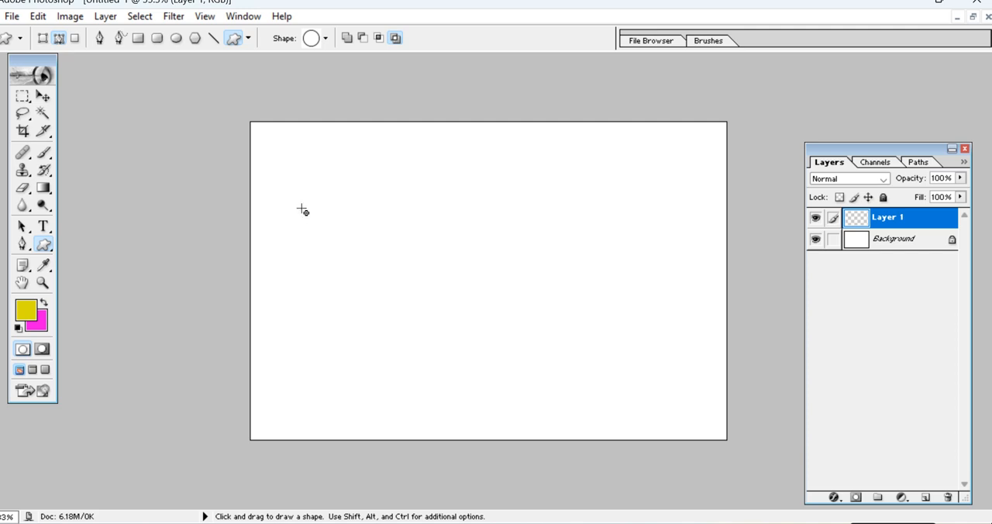
pyautogui.moveTo(432, 184); pyautogui.dragTo(293, 344)
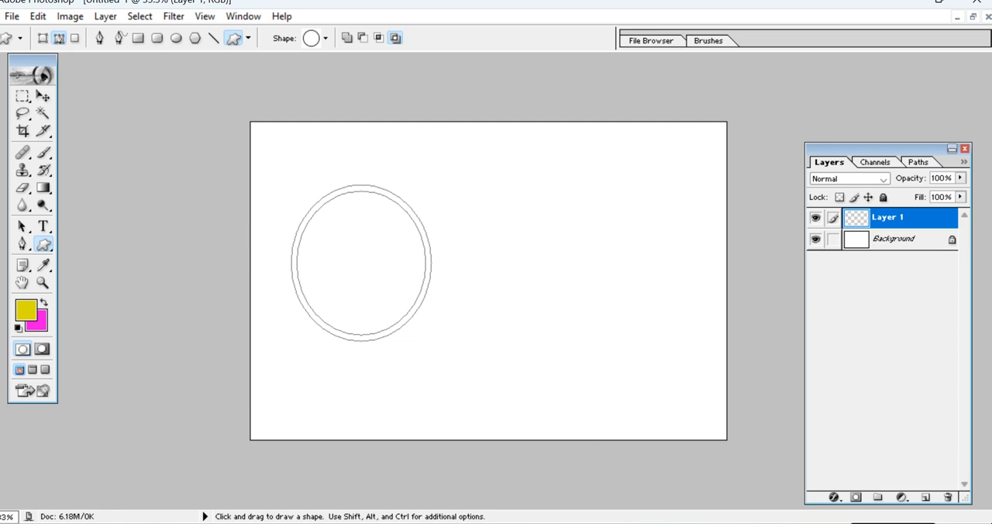
# Switch to EditPlus and create a new normal text document.
pyautogui.click(292, 523)
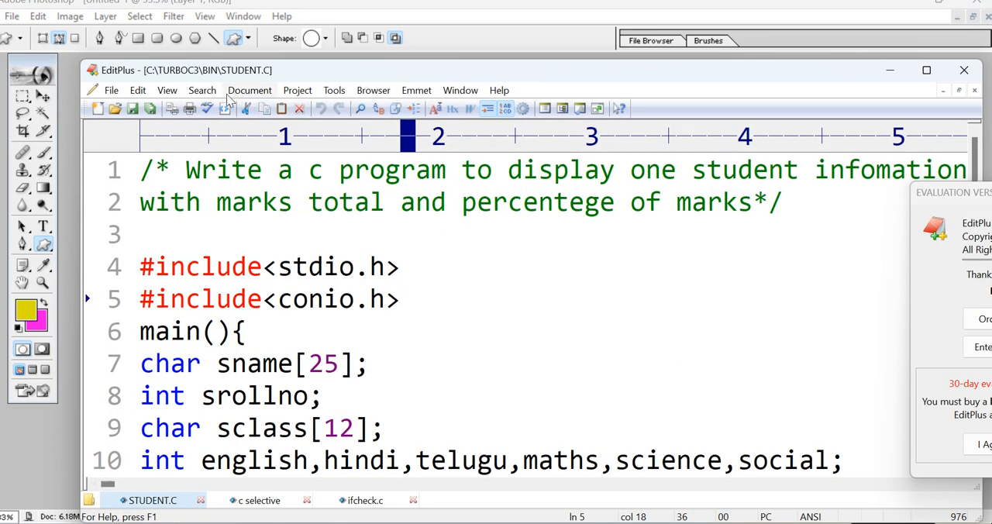
pyautogui.click(100, 112)
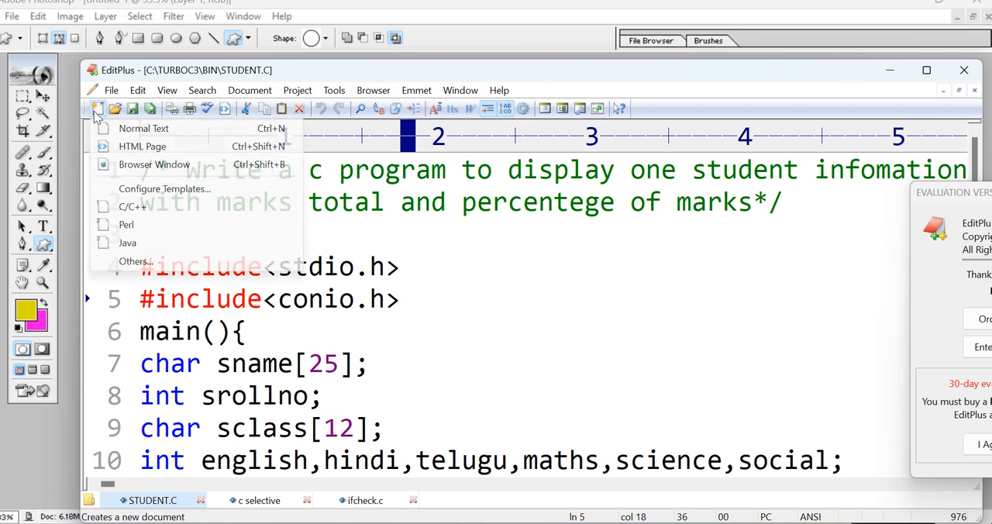
pyautogui.click(142, 131)
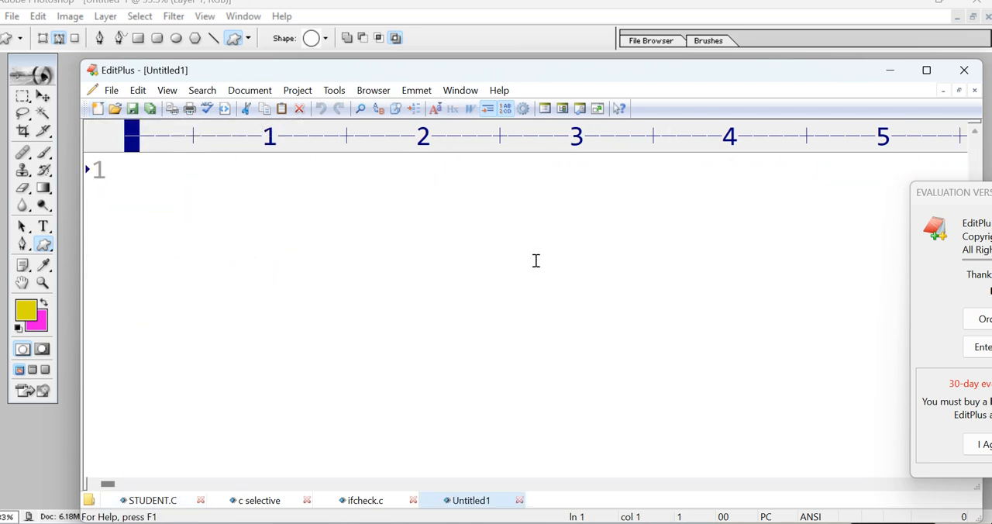
# Write the shortcut note "cntrl+shift+n ---new layer" on the first line of the blank text document.
pyautogui.write('ntr')
pyautogui.press('BackSpace')
pyautogui.press('BackSpace')
pyautogui.press('BackSpace')
pyautogui.write('cntrl')
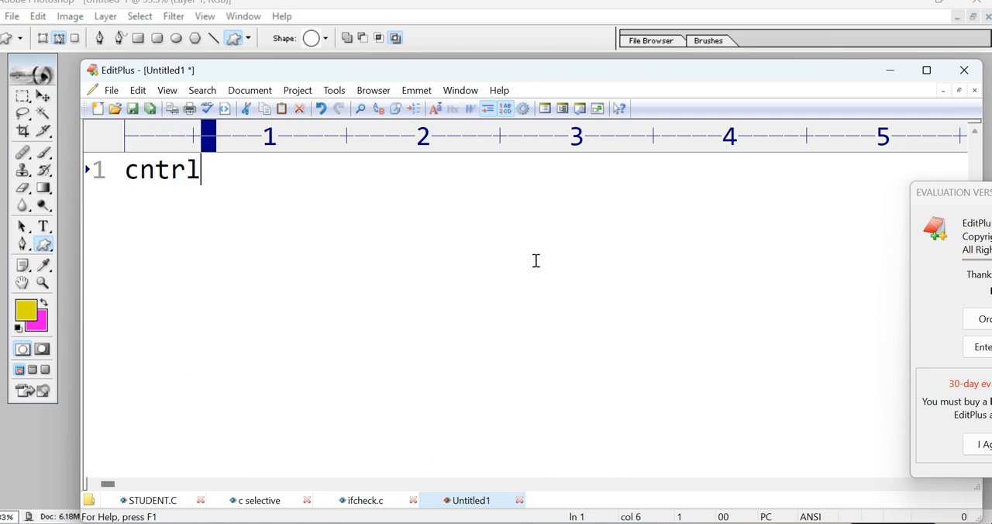
pyautogui.write('+ship')
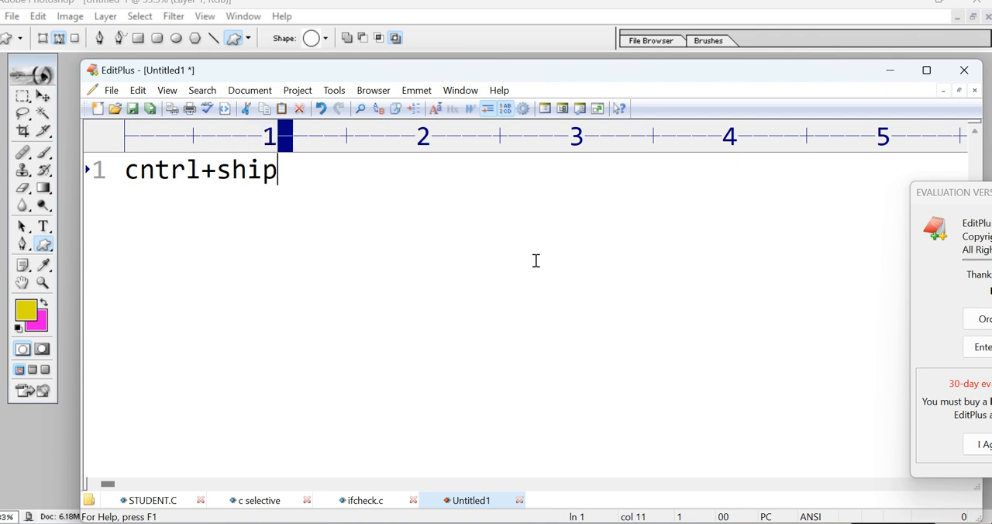
pyautogui.press('BackSpace')
pyautogui.write('ft')
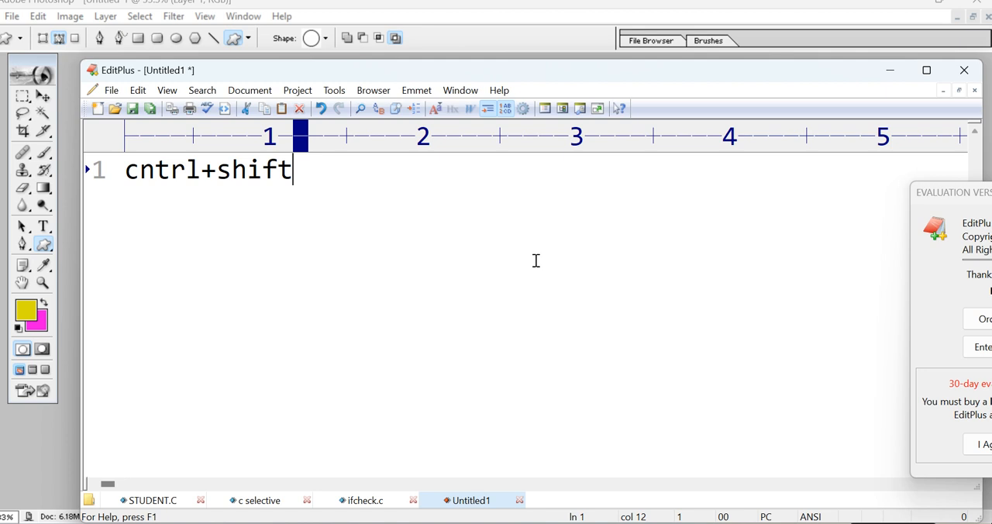
pyautogui.write('+n ')
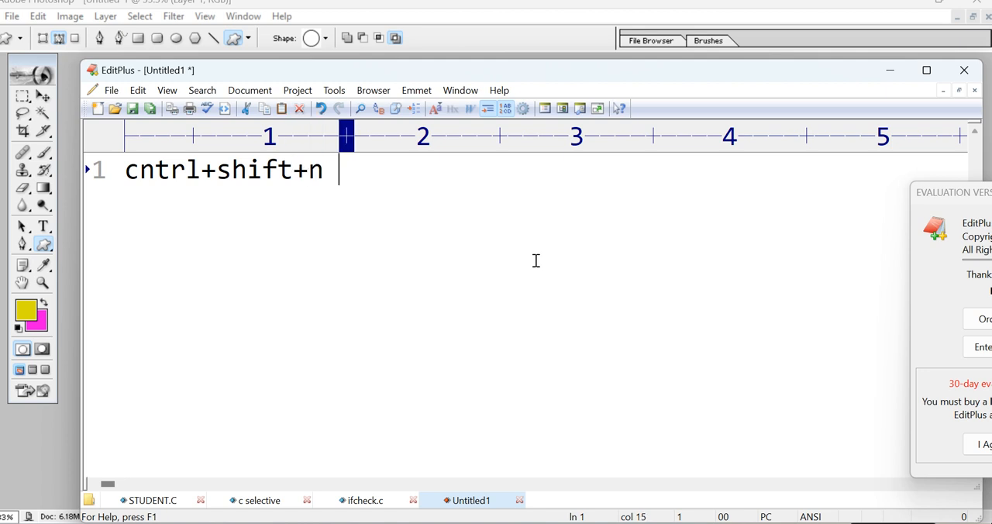
pyautogui.write('---')
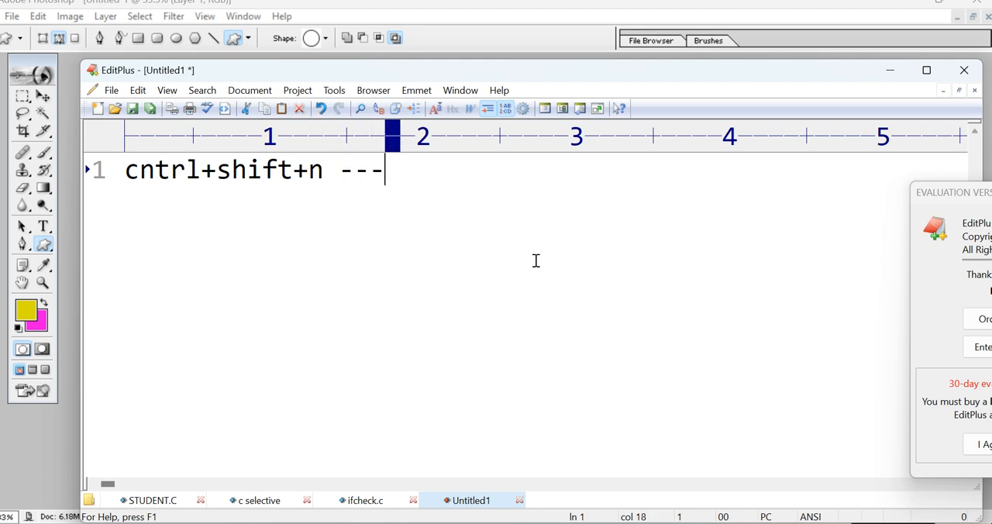
pyautogui.write('new layete')
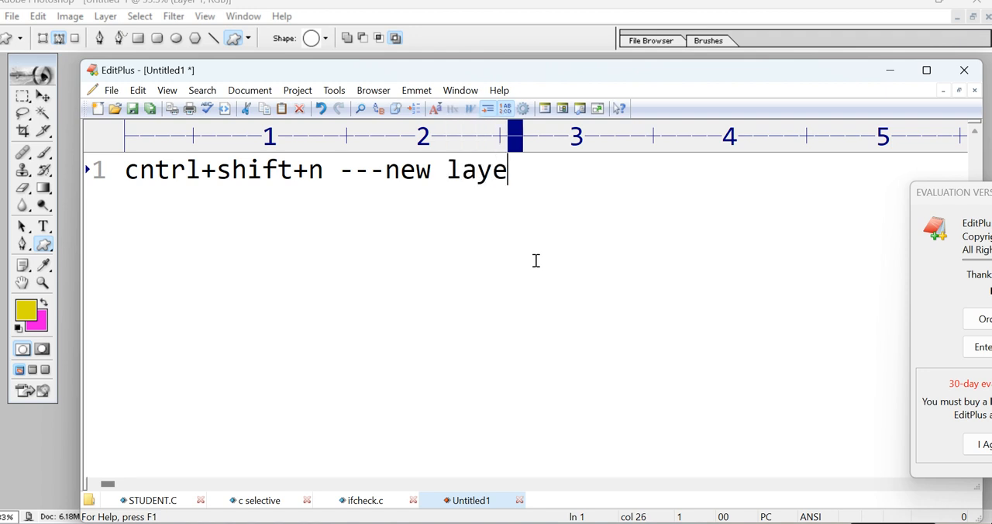
pyautogui.press('BackSpace')
pyautogui.press('BackSpace')
pyautogui.press('BackSpace')
pyautogui.press('BackSpace')
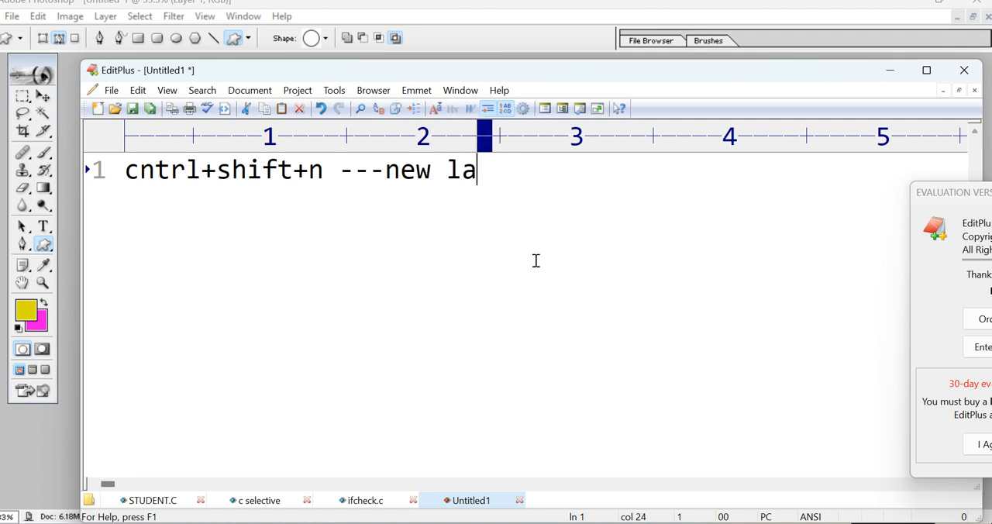
pyautogui.write('yer')
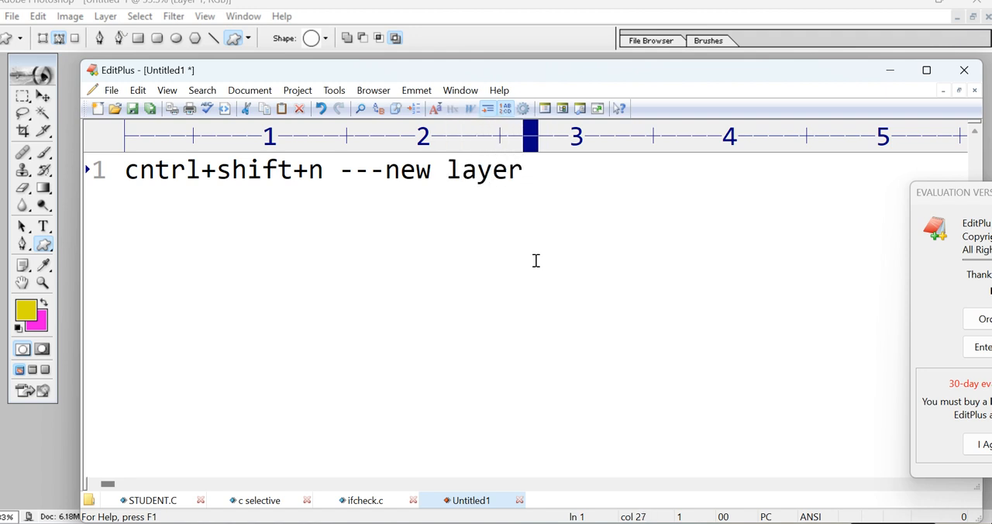
pyautogui.write(' create')
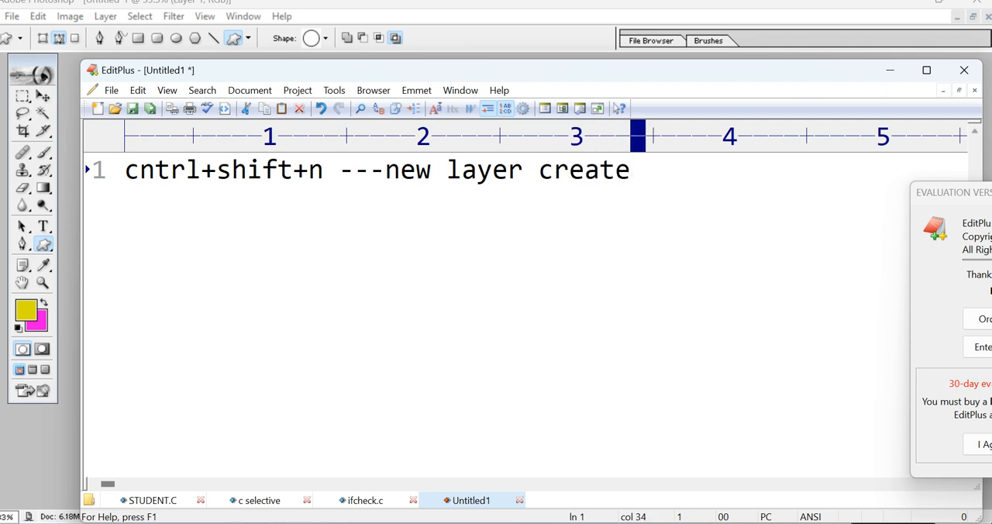
# Append "create" to the shortcut note on the first line and switch back to Photoshop.
pyautogui.click(69, 317)
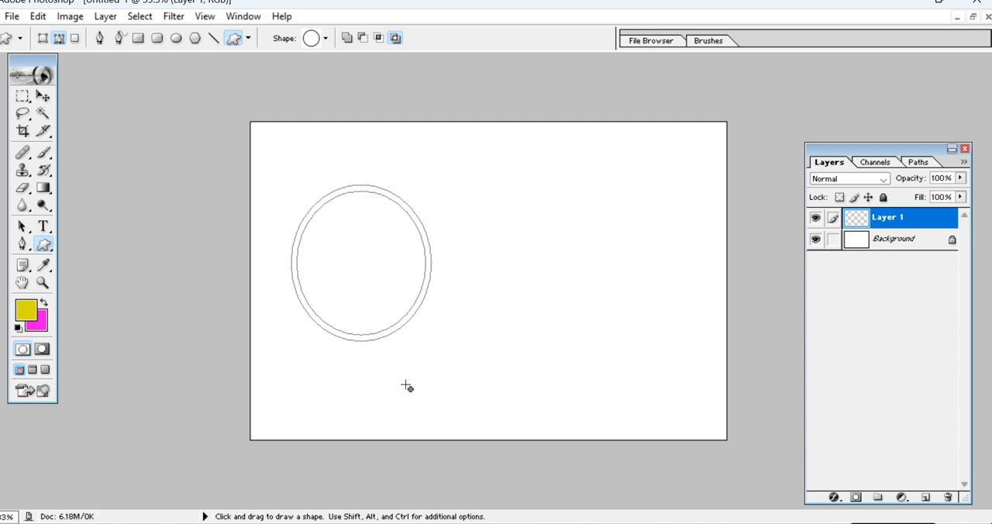
# Convert the circle-frame path to a selection and fill it with the magenta background colour on Layer 1.
pyautogui.hotkey('ctrl', 'Return')
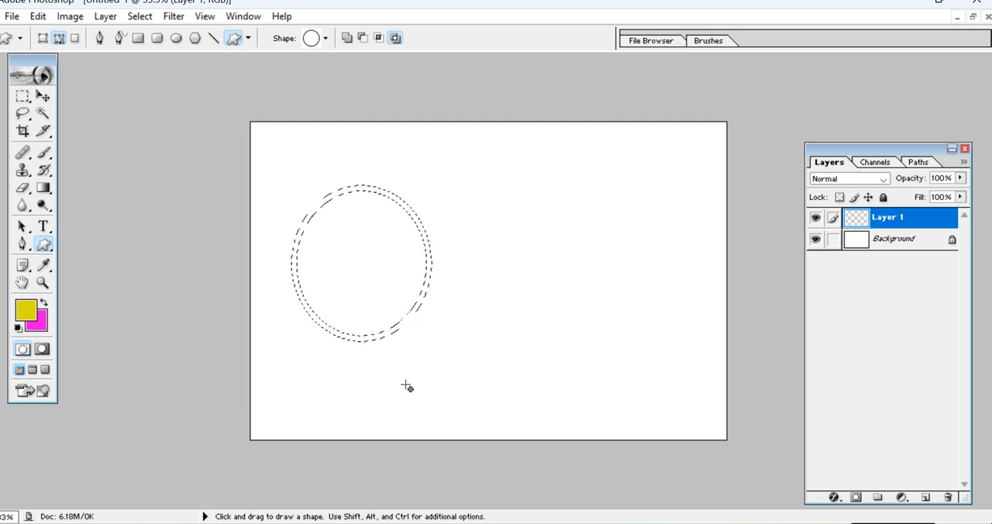
pyautogui.press('ctrl')
pyautogui.press('ctrl')
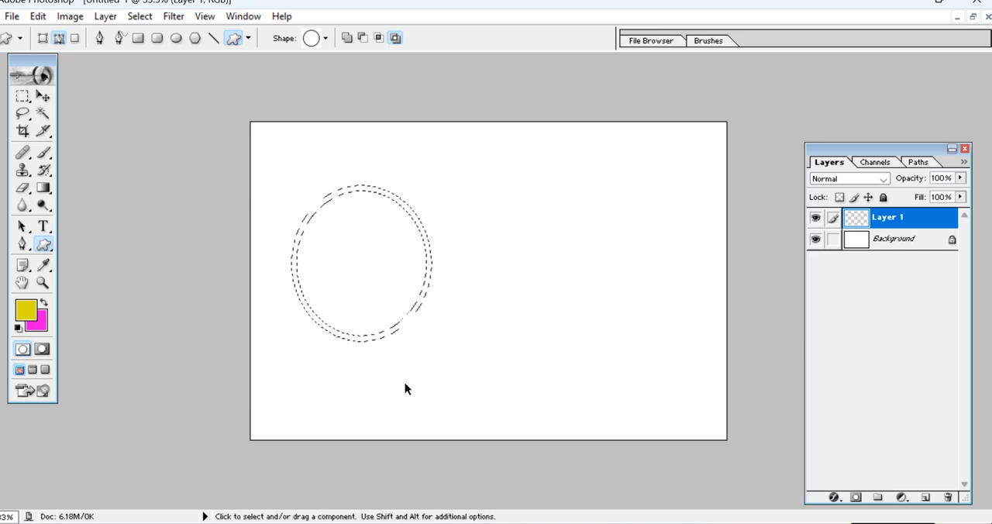
pyautogui.hotkey('ctrl', 'BackSpace')
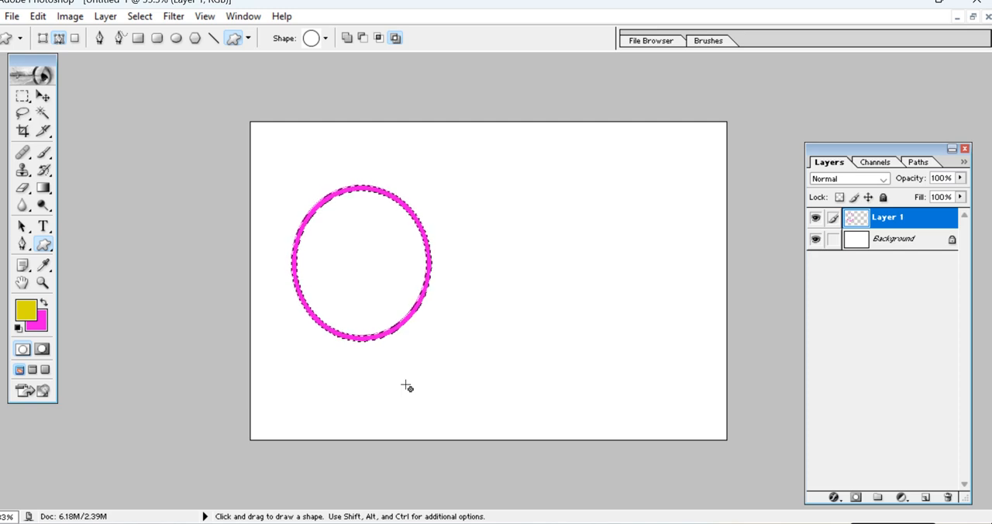
# Change the background colour to bright blue and refill the ring selection with it.
pyautogui.click(40, 325)
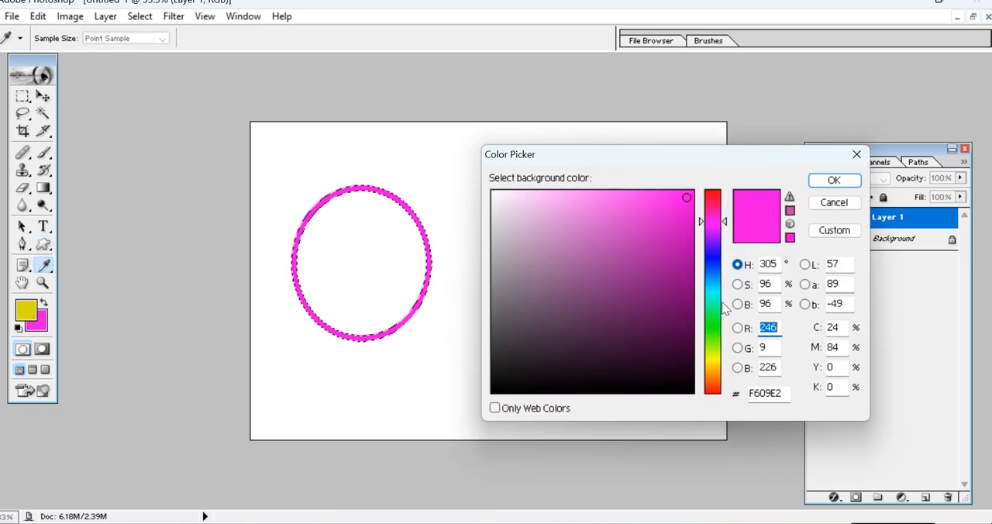
pyautogui.click(719, 263)
pyautogui.click(834, 180)
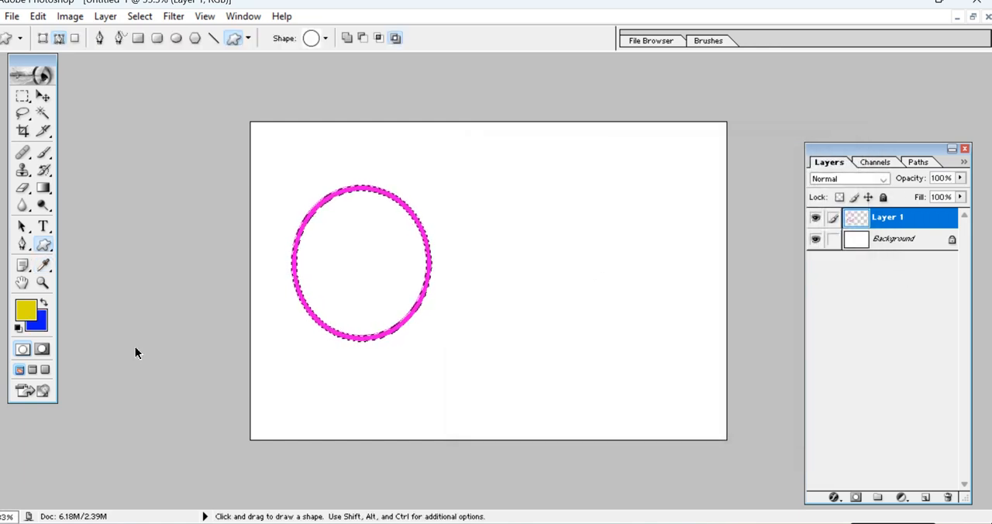
pyautogui.hotkey('ctrl', 'BackSpace')
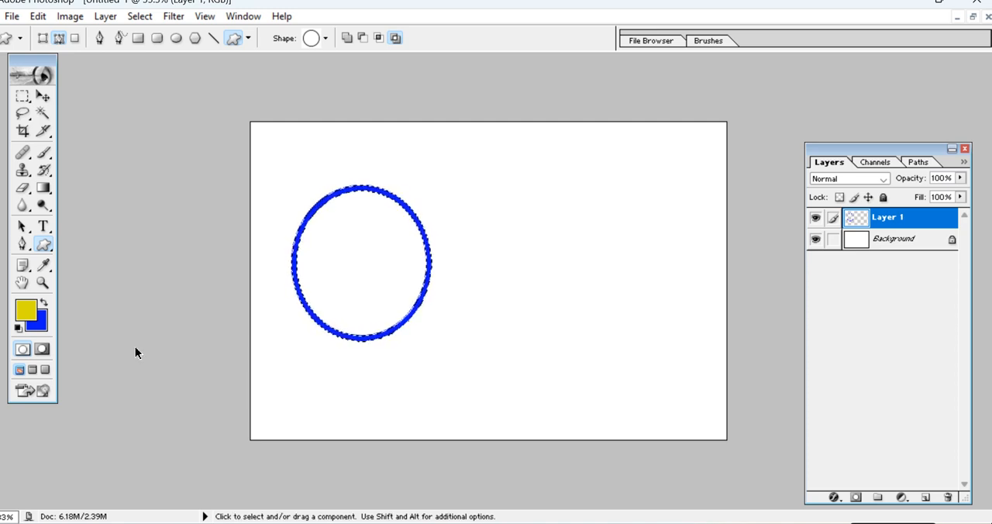
# Deselect the blue ring and move it slightly to the right with the Move tool.
pyautogui.hotkey('ctrl', 'd')
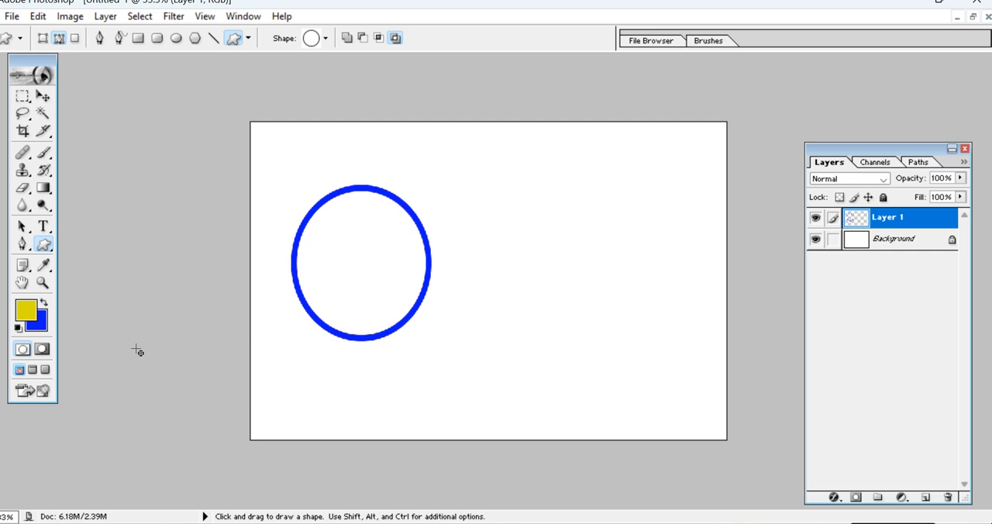
pyautogui.click(48, 99)
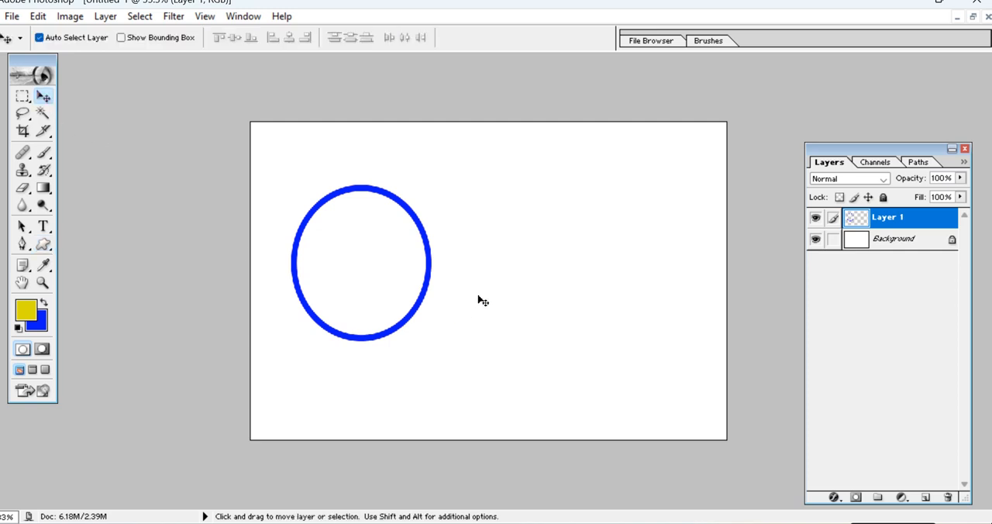
pyautogui.moveTo(428, 256)
pyautogui.mouseDown()
pyautogui.moveTo(505, 220)
pyautogui.moveTo(665, 218)
pyautogui.moveTo(476, 299)
pyautogui.moveTo(445, 248)
pyautogui.moveTo(440, 255)
pyautogui.mouseUp()
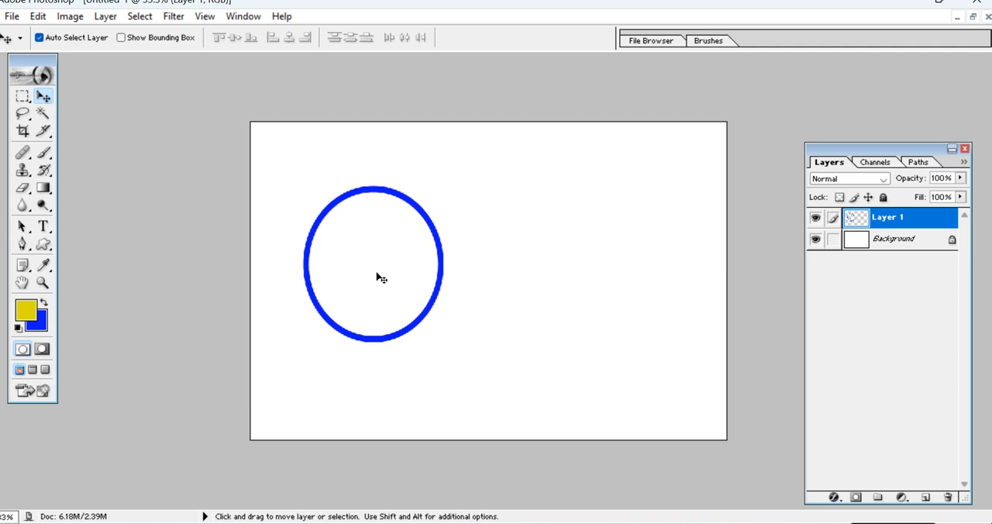
# Start a text layer just left of the ring and set its font to Arial.
pyautogui.click(43, 226)
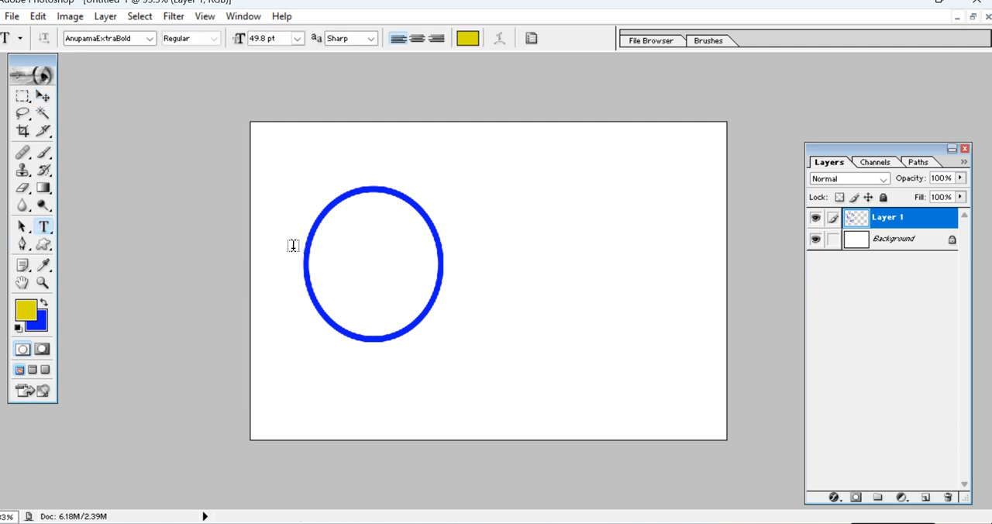
pyautogui.click(293, 245)
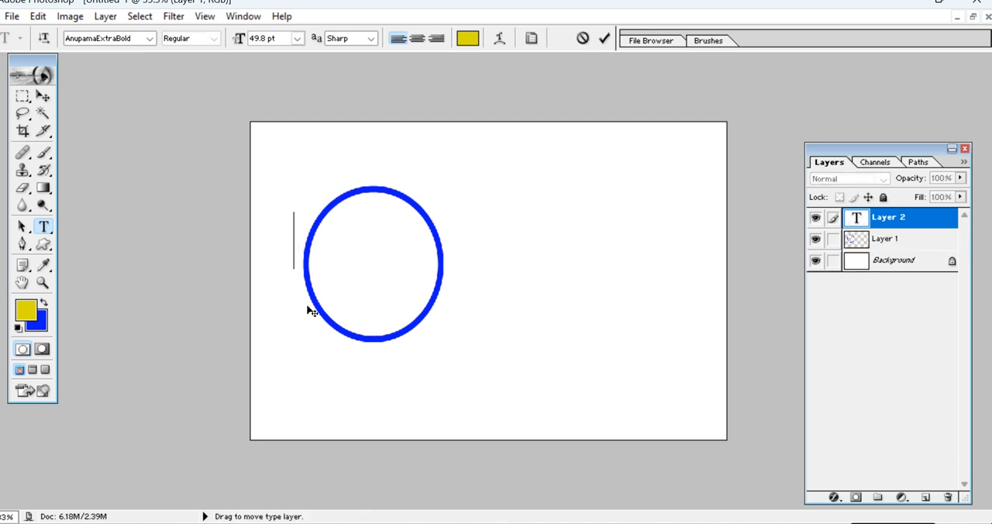
pyautogui.write('a')
pyautogui.press('BackSpace')
pyautogui.click(139, 38)
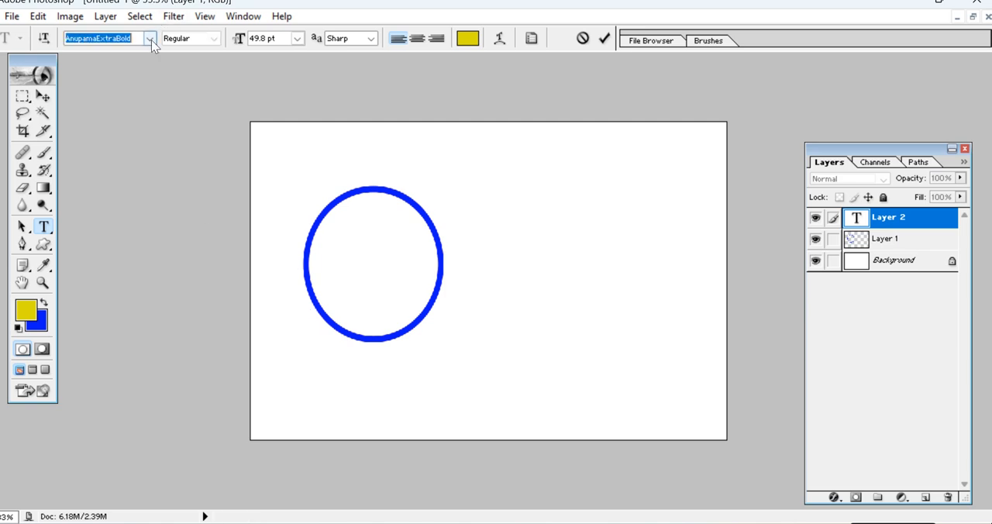
pyautogui.click(151, 39)
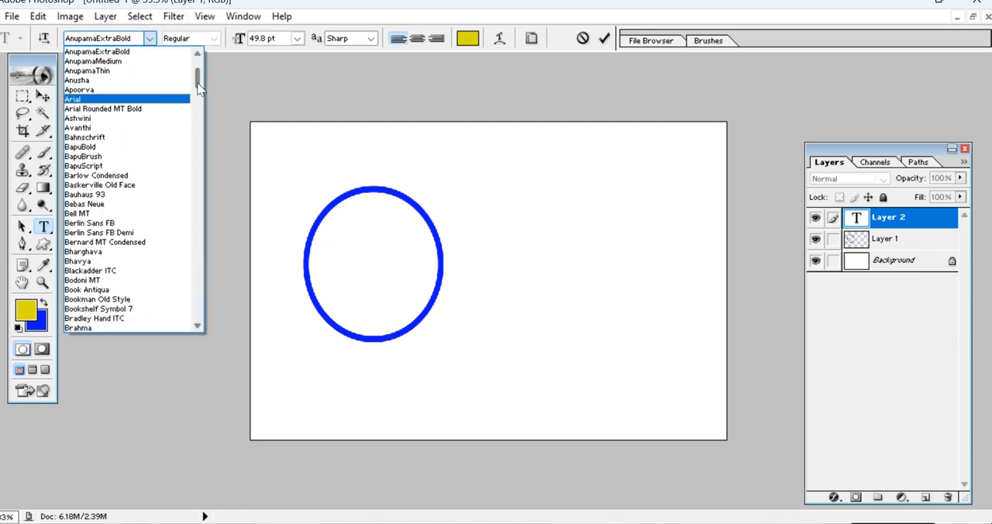
pyautogui.click(75, 99)
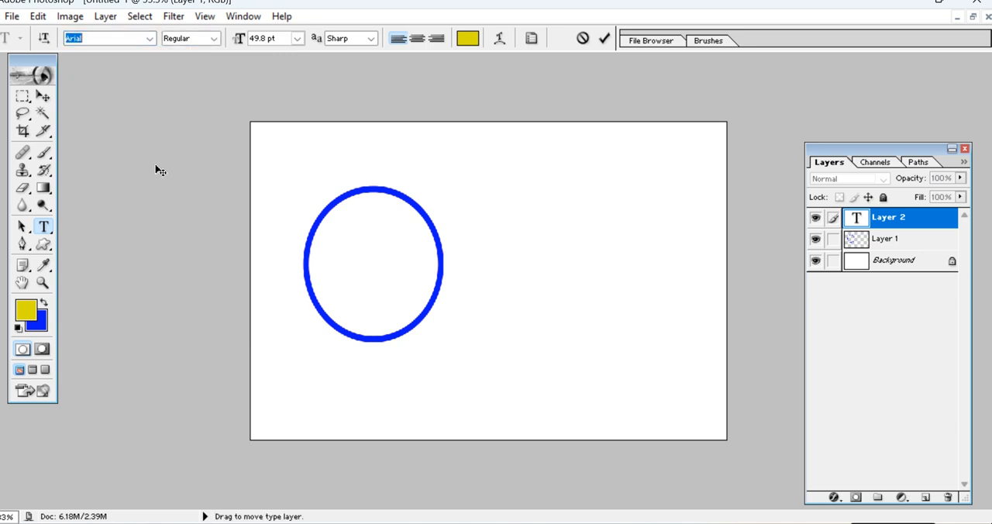
# Start another text entry beside the ring, clear the stray characters, and close ANU Script Manager 7.0.
pyautogui.click(44, 227)
pyautogui.click(43, 96)
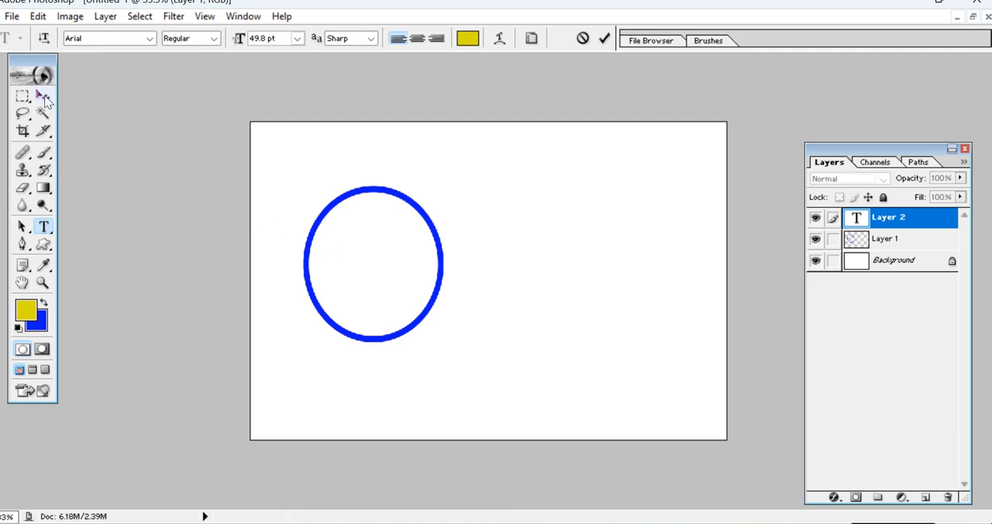
pyautogui.click(43, 226)
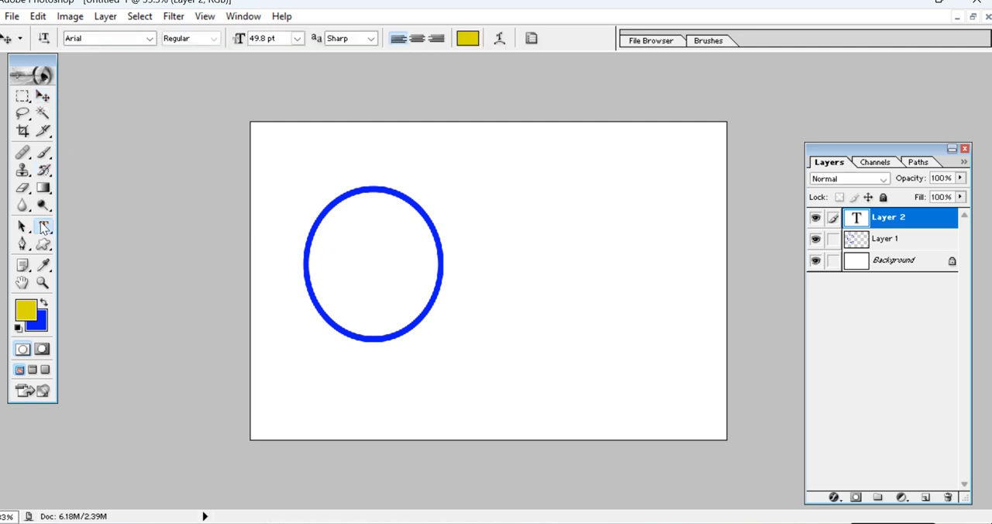
pyautogui.click(299, 235)
pyautogui.write('ÿ€')
pyautogui.press('BackSpace')
pyautogui.press('BackSpace')
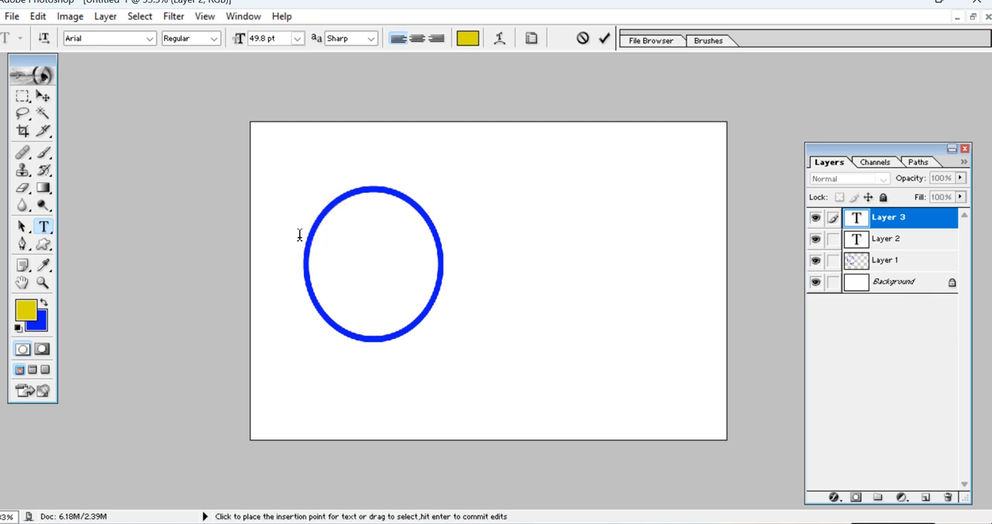
pyautogui.hotkey('alt', 'Tab')
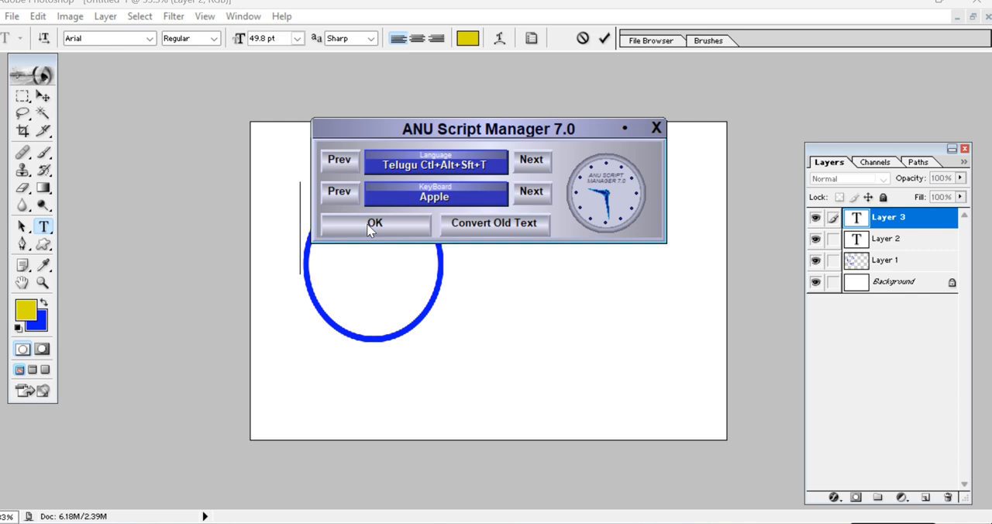
pyautogui.click(650, 128)
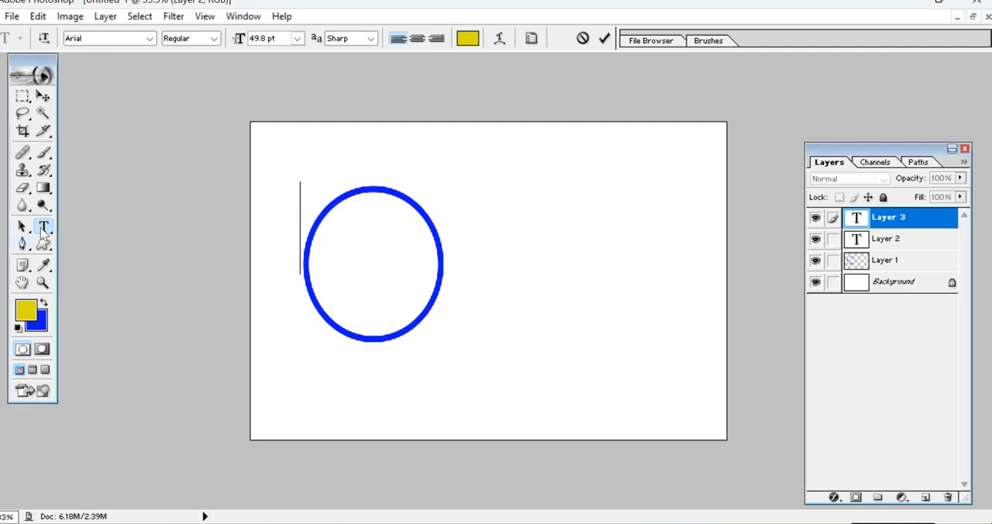
# Enter the text "Telugu" and move it down to the vertical middle of the blue ring.
pyautogui.write('t')
pyautogui.press('BackSpace')
pyautogui.write('Telugu')
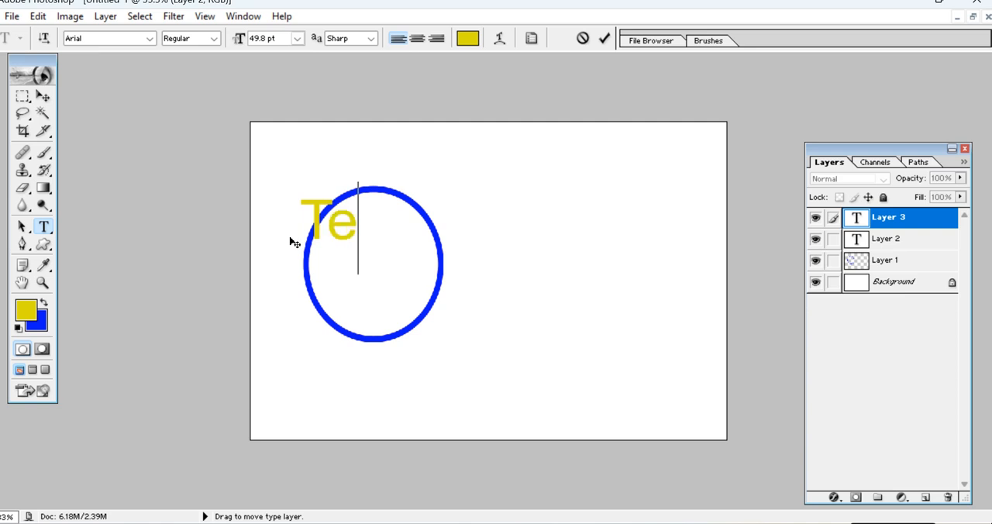
pyautogui.click(43, 96)
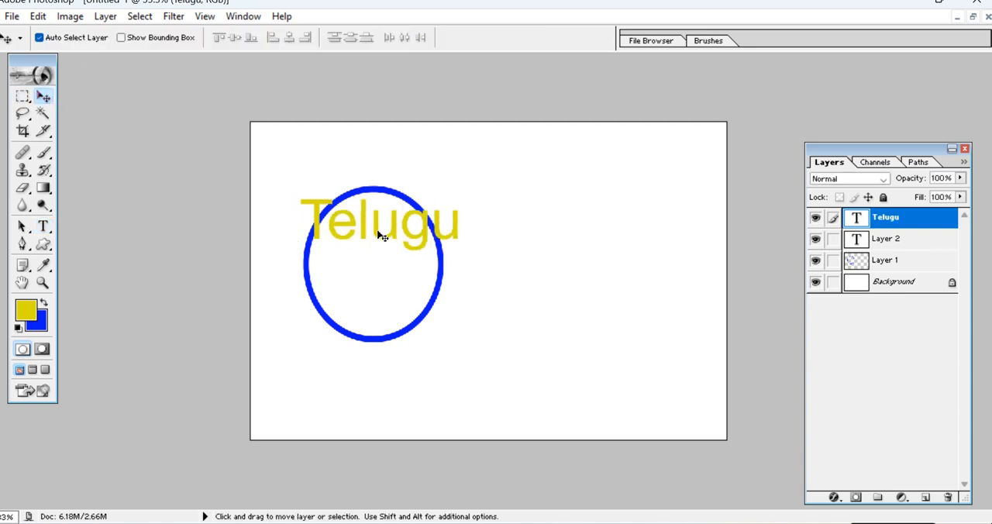
pyautogui.moveTo(363, 225); pyautogui.dragTo(355, 270)
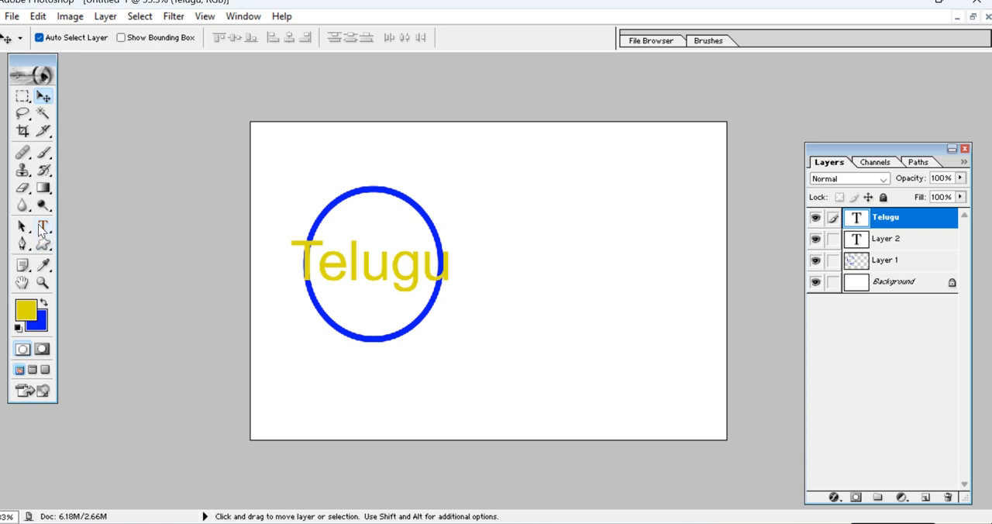
# Change the font of the whole "Telugu" text to Arial Rounded MT Bold and commit the edit.
pyautogui.click(42, 227)
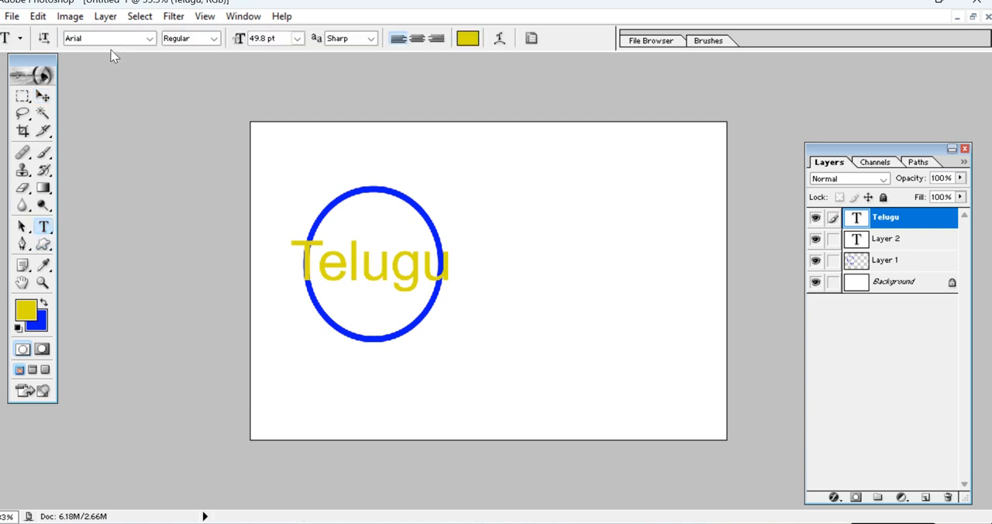
pyautogui.click(361, 267)
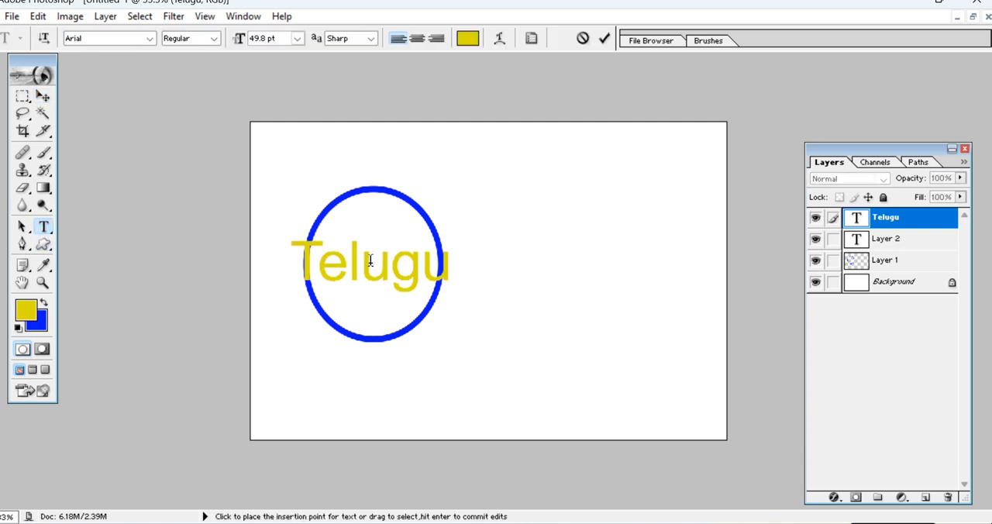
pyautogui.hotkey('ctrl', 'a')
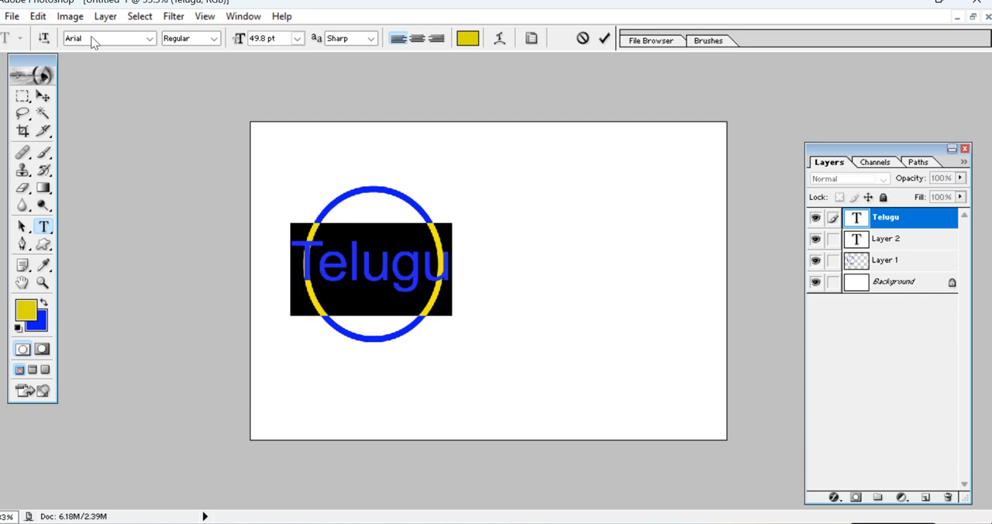
pyautogui.press('Down')
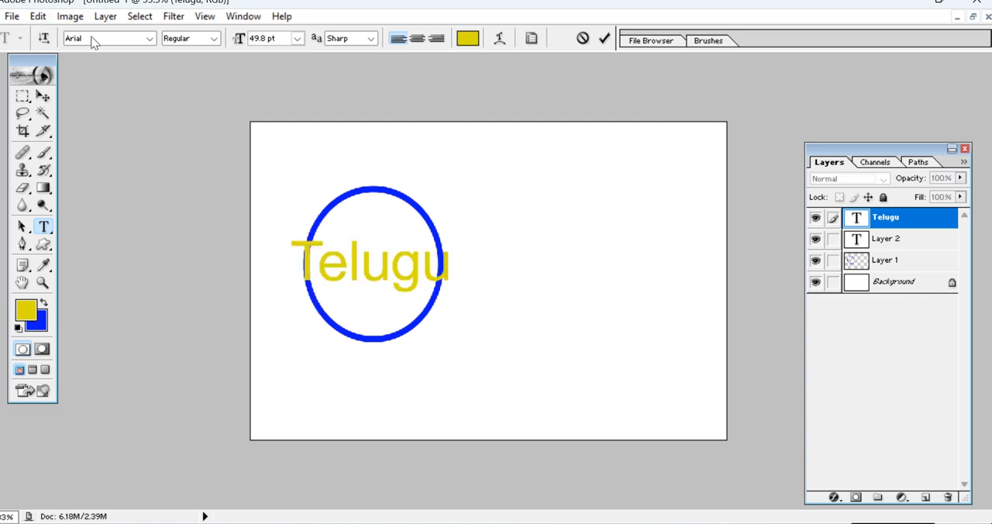
pyautogui.hotkey('ctrl', 'a')
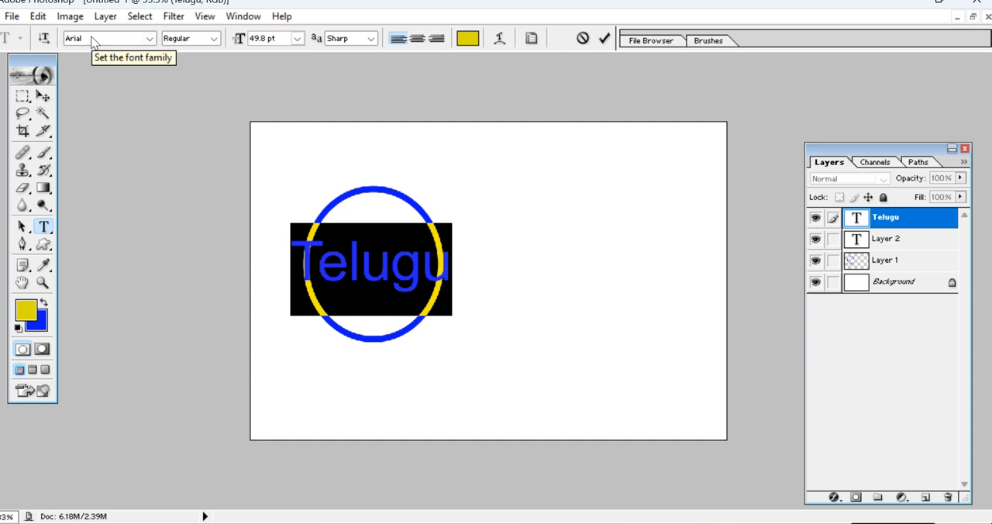
pyautogui.click(88, 37)
pyautogui.press('Down')
pyautogui.press('Down')
pyautogui.press('Down')
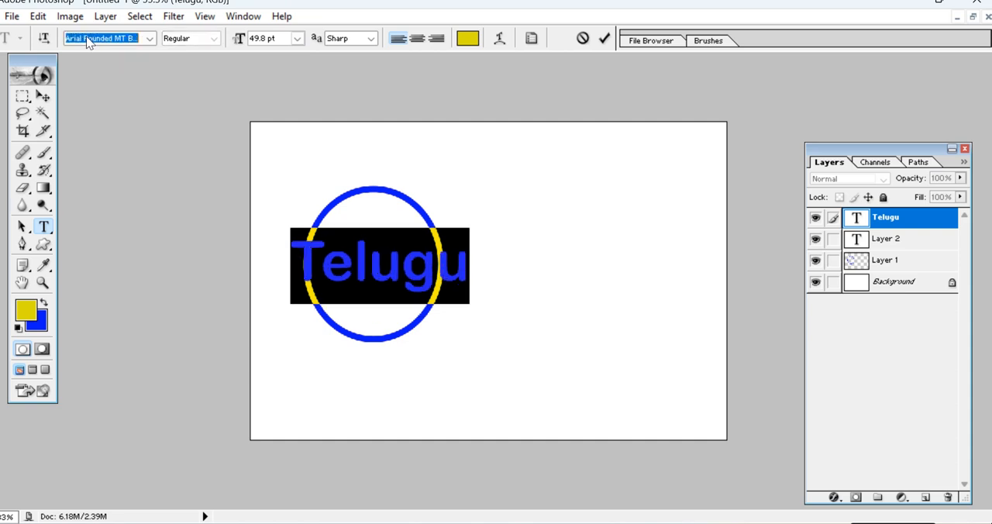
pyautogui.click(387, 252)
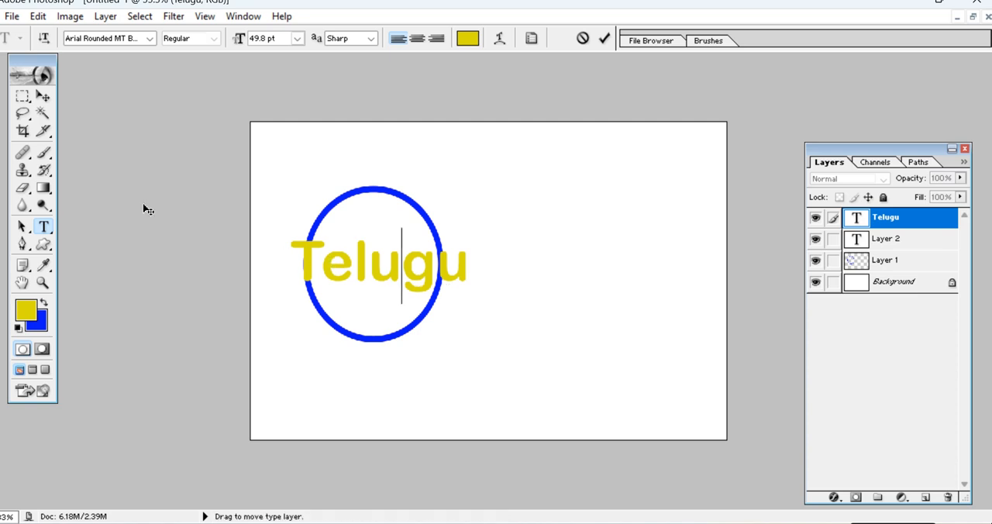
pyautogui.click(41, 93)
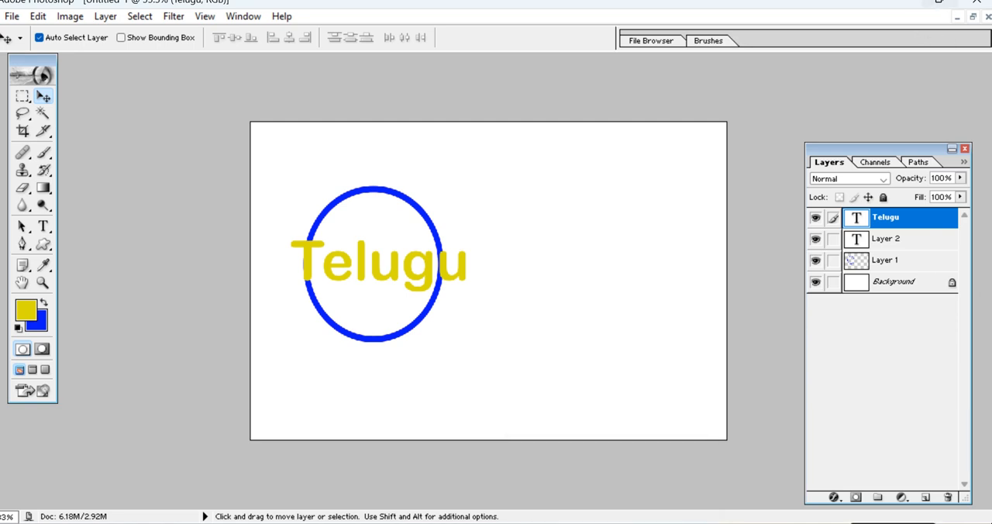
# Minimize the Photoshop and File Explorer windows to bring the EditPlus shortcut note into view.
pyautogui.click(939, 5)
pyautogui.click(948, 14)
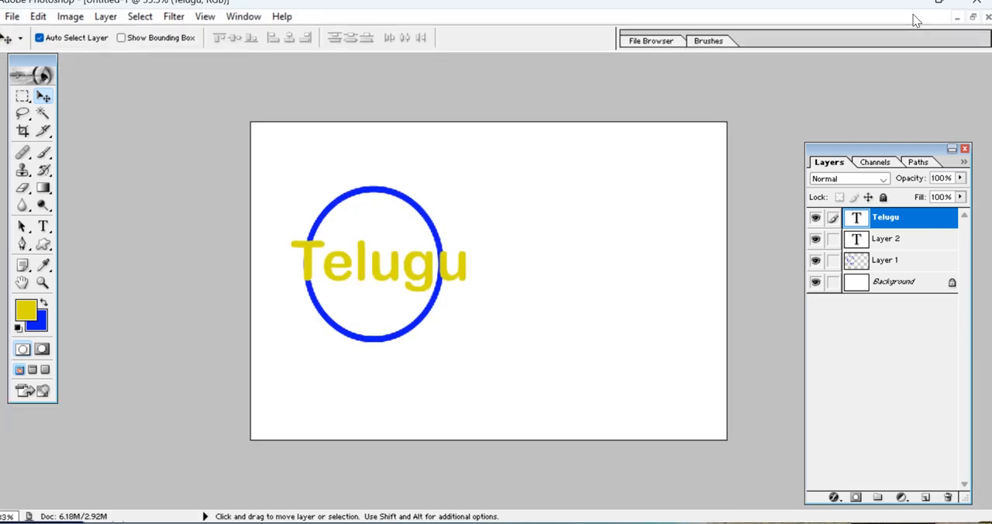
pyautogui.click(939, 5)
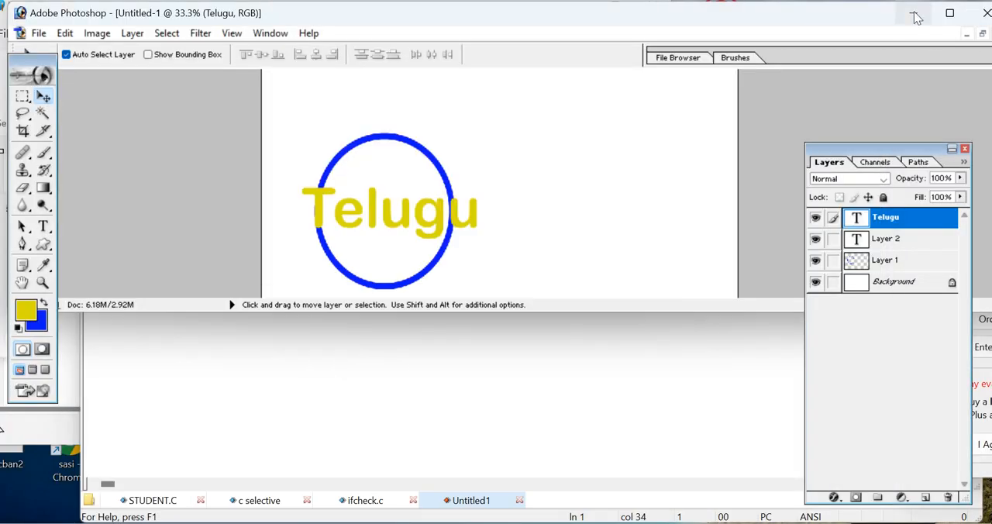
pyautogui.click(915, 13)
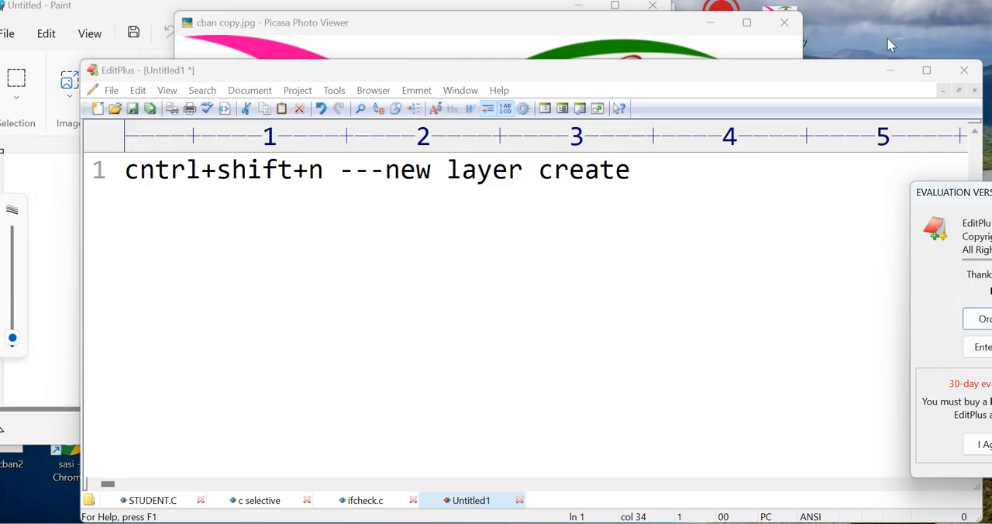
# Clear the picture viewer and EditPlus off the screen, and open the desktop image cban copy in Photoshop.
pyautogui.click(695, 47)
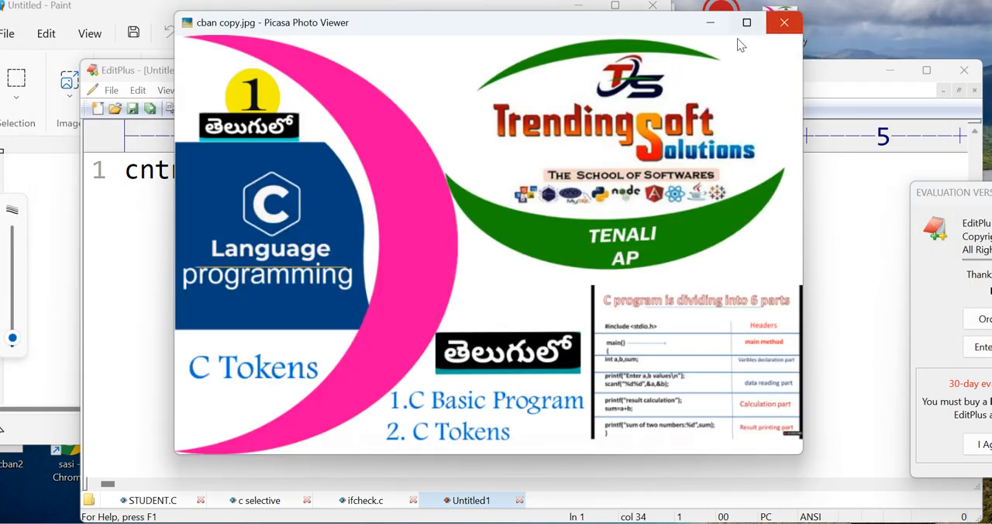
pyautogui.click(785, 25)
pyautogui.click(888, 71)
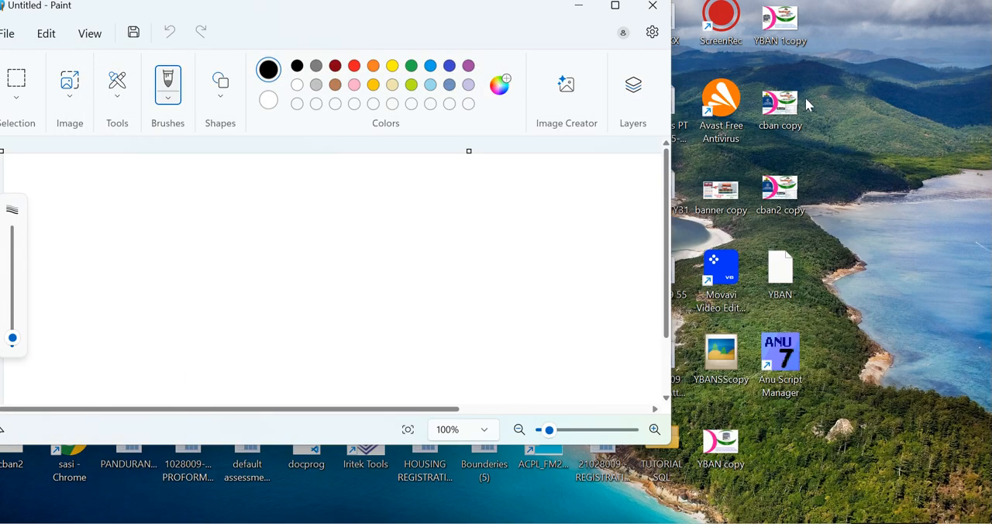
pyautogui.moveTo(778, 128); pyautogui.dragTo(441, 159)
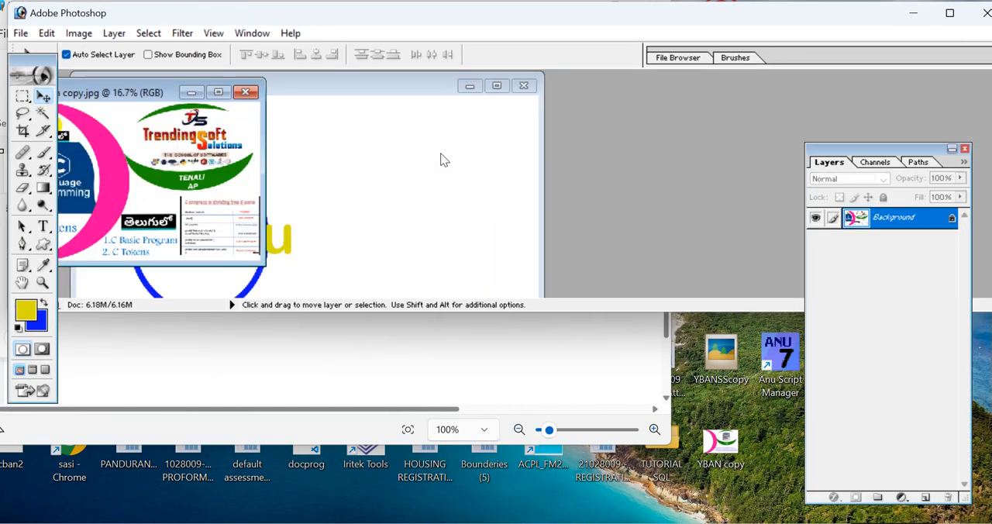
pyautogui.click(20, 33)
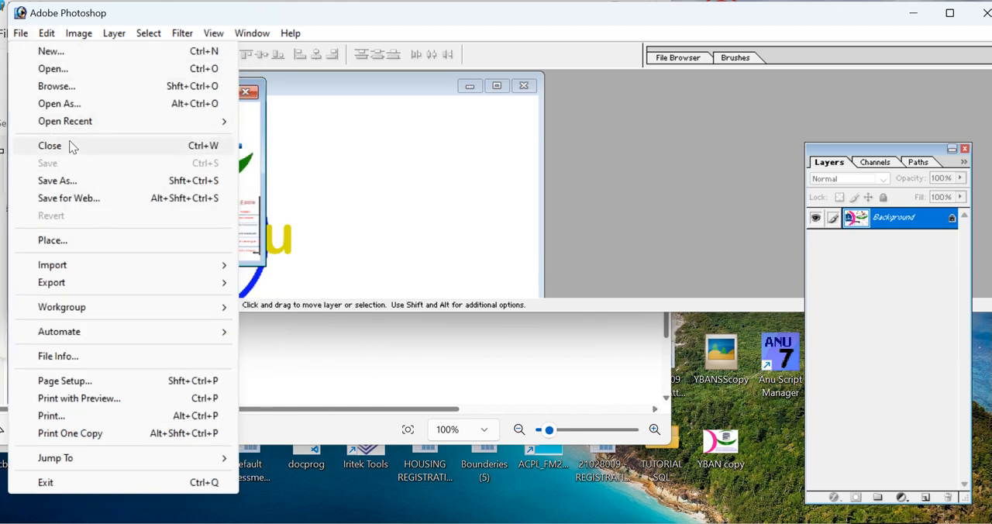
pyautogui.moveTo(69, 268)
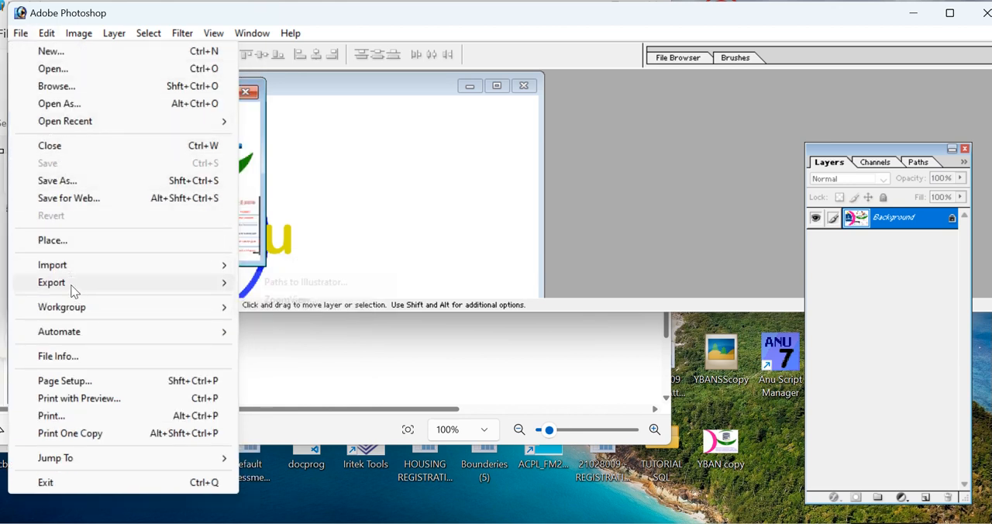
pyautogui.click(663, 141)
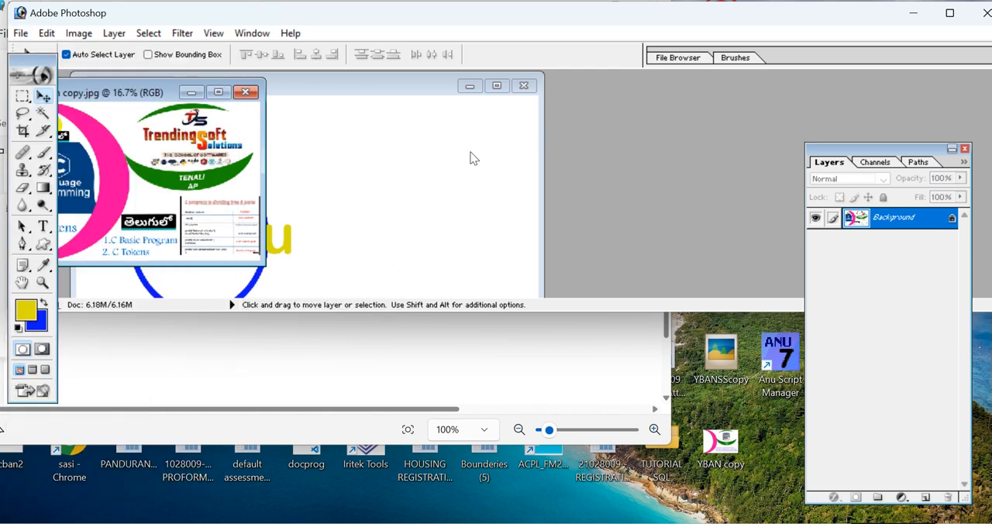
# Bring the cban copy.jpg image into Untitled-1 as a layer and shift it until its whole logo area is on the canvas.
pyautogui.moveTo(140, 94); pyautogui.dragTo(597, 101)
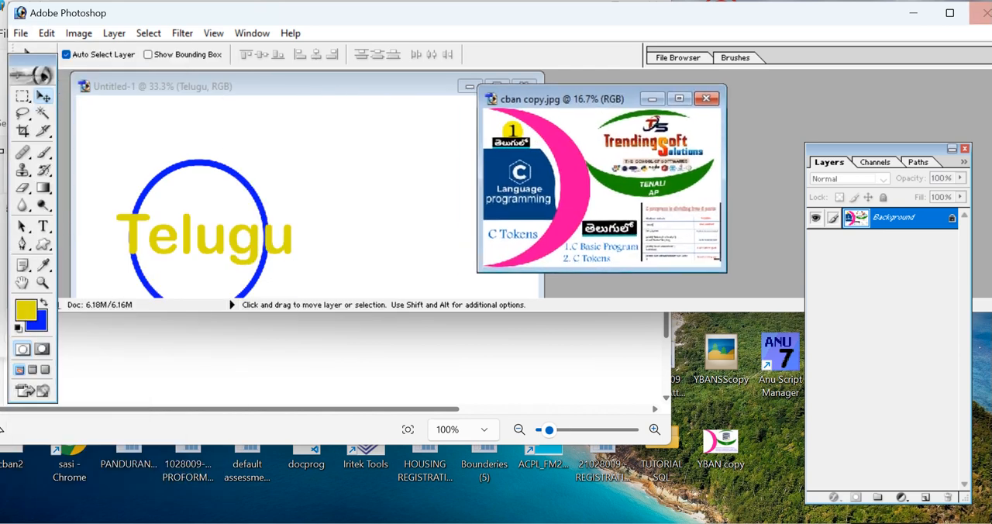
pyautogui.click(950, 14)
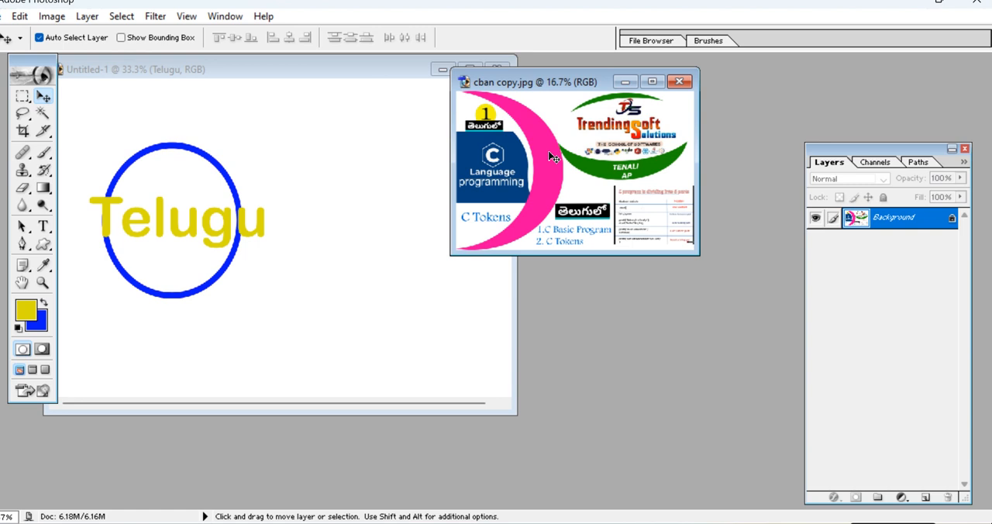
pyautogui.moveTo(523, 221); pyautogui.dragTo(306, 265)
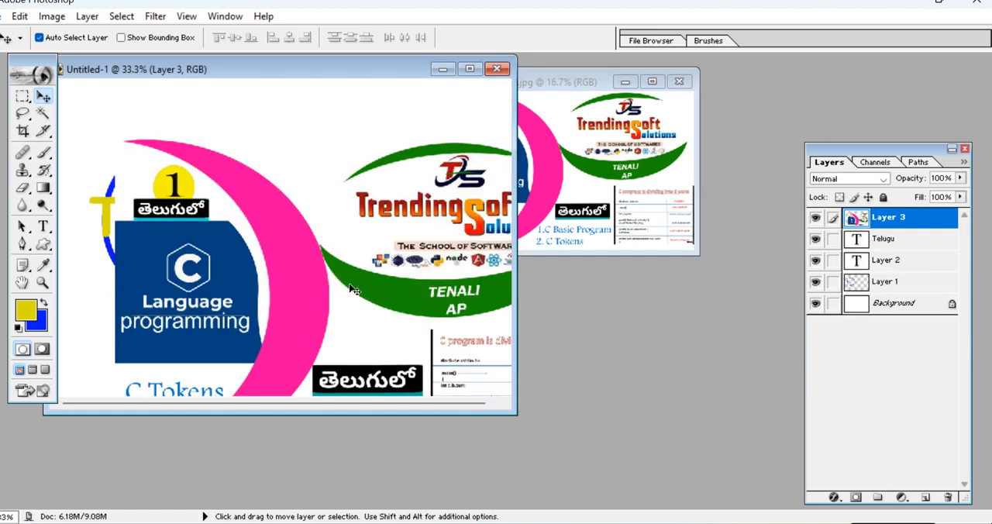
pyautogui.moveTo(380, 180); pyautogui.dragTo(347, 158)
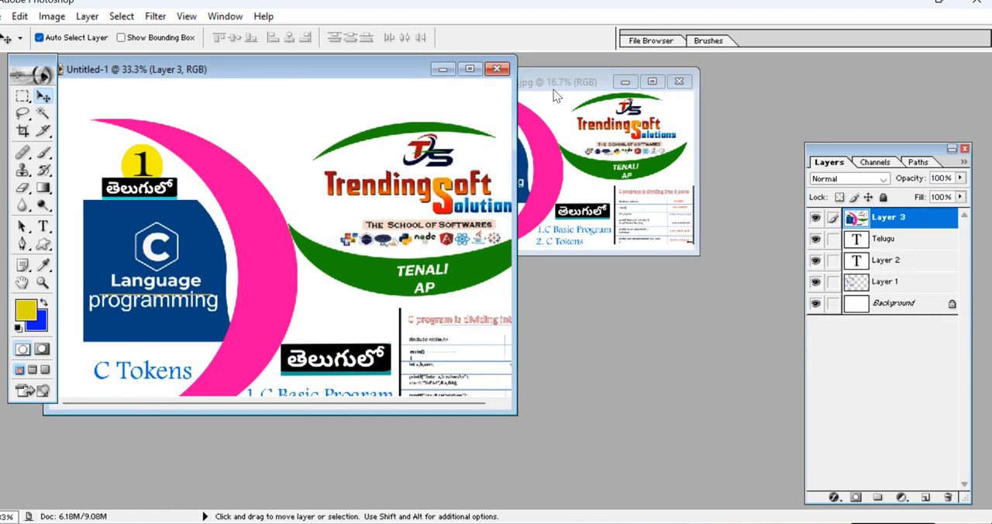
pyautogui.click(474, 69)
pyautogui.moveTo(560, 312); pyautogui.dragTo(483, 289)
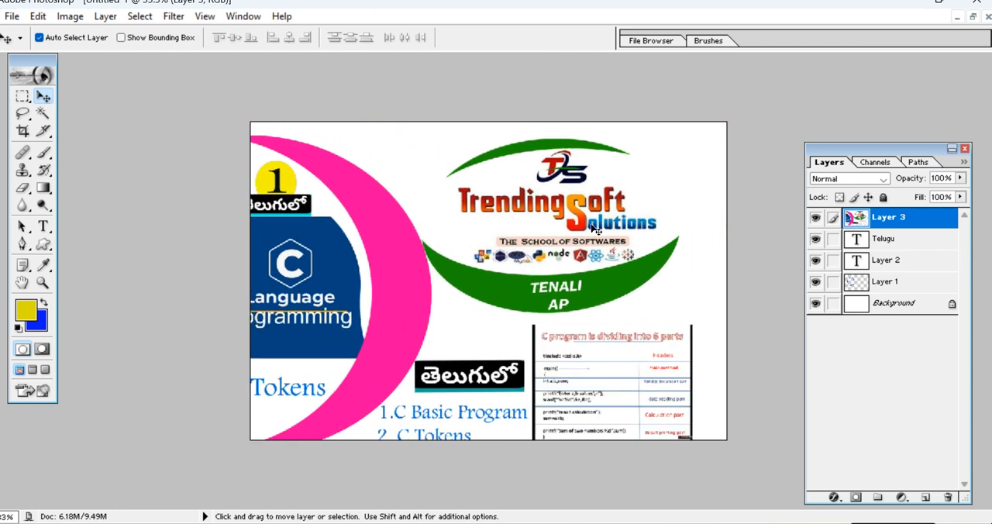
# Select the TS logo above "TrendingSoft Solutions" with an elliptical marquee and return the document to a floating window.
pyautogui.click(21, 96)
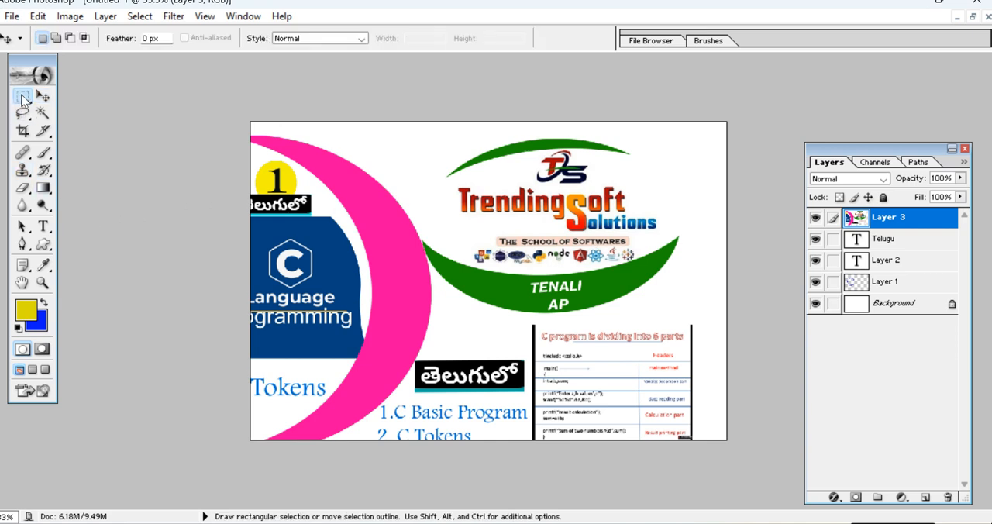
pyautogui.moveTo(22, 96); pyautogui.dragTo(59, 111)
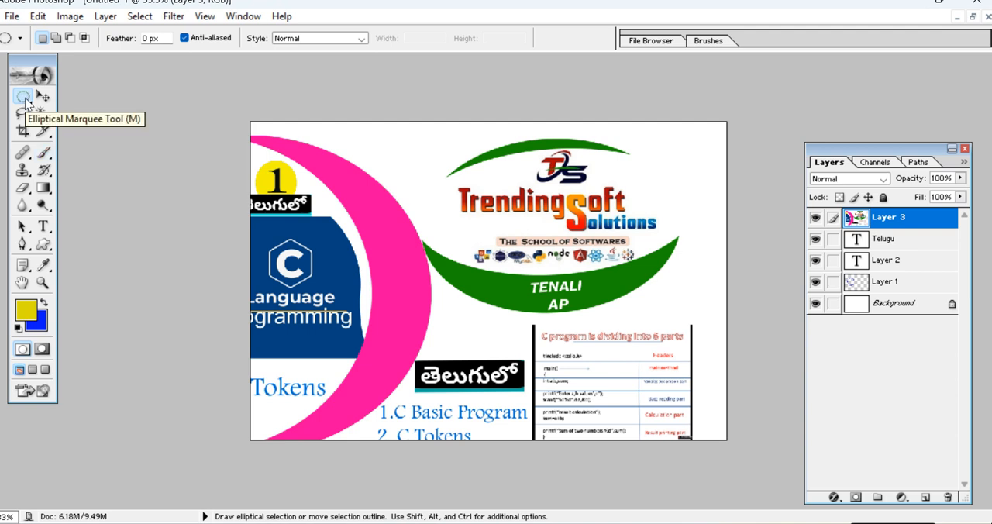
pyautogui.moveTo(577, 190); pyautogui.dragTo(524, 188)
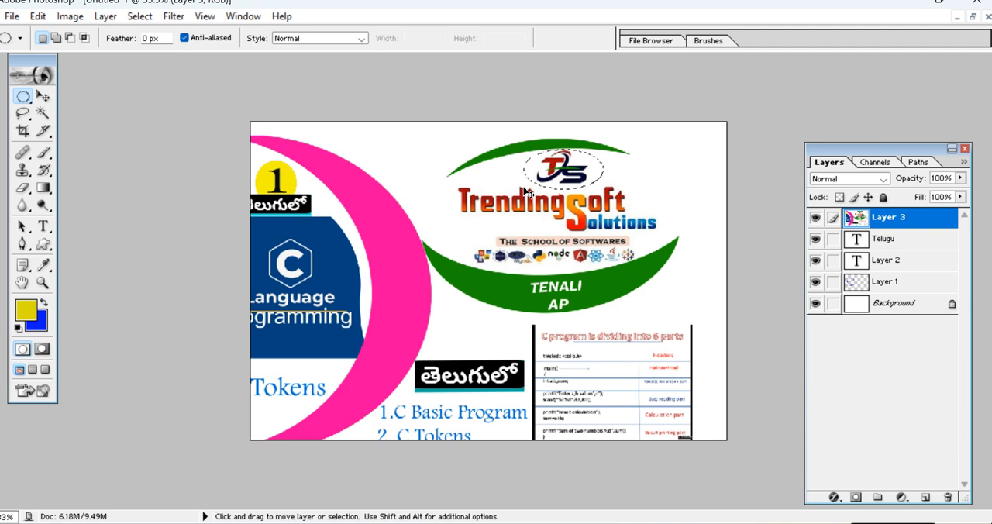
pyautogui.click(973, 17)
pyautogui.moveTo(257, 80); pyautogui.dragTo(358, 97)
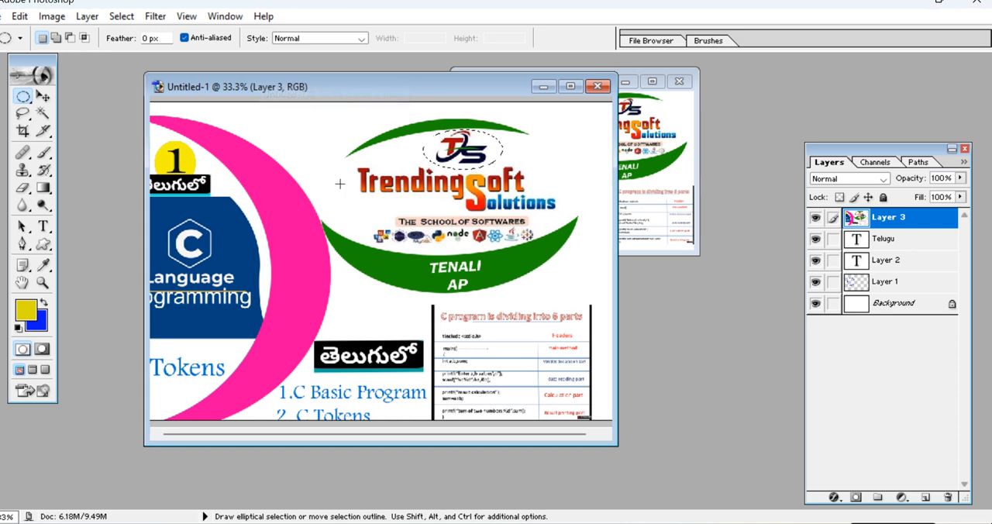
# Move the banner image down and aside, and paste the TS logo onto a layer directly above the background.
pyautogui.click(43, 95)
pyautogui.moveTo(422, 199)
pyautogui.mouseDown()
pyautogui.moveTo(402, 178)
pyautogui.moveTo(667, 289)
pyautogui.moveTo(408, 200)
pyautogui.mouseUp()
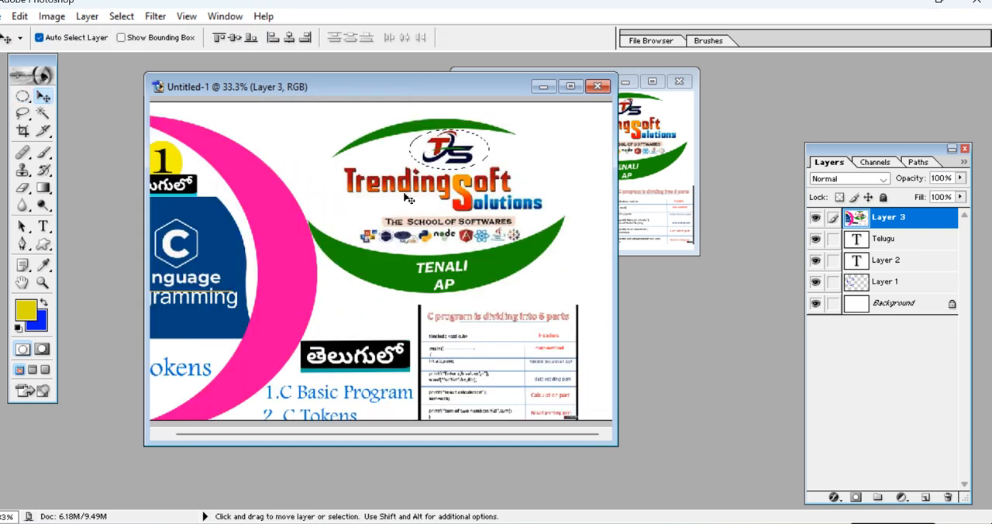
pyautogui.moveTo(315, 155); pyautogui.dragTo(409, 248)
pyautogui.click(345, 190)
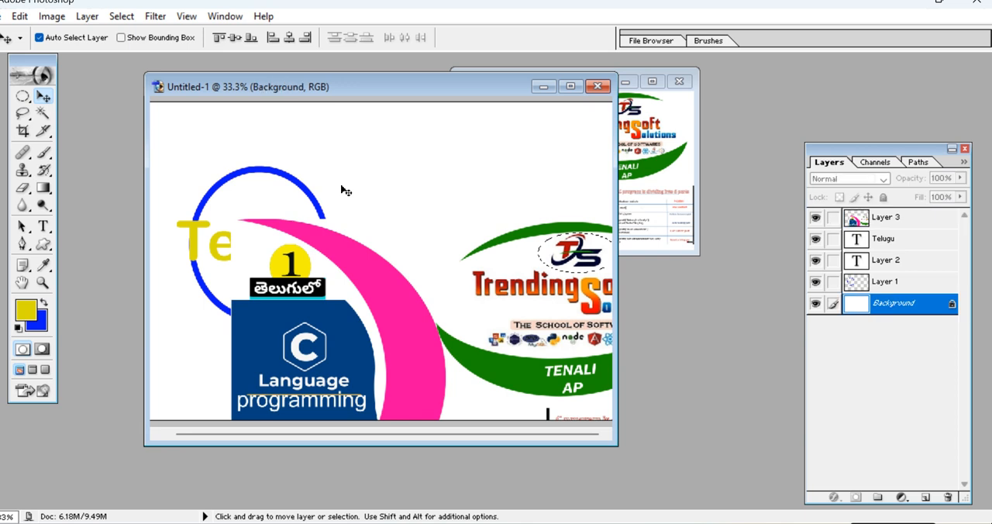
pyautogui.hotkey('ctrl', 'shift', 'alt', 'n')
# Shift the banner image back up and left, and try to pick the pasted logo's own layer to move it.
pyautogui.moveTo(577, 259); pyautogui.dragTo(493, 230)
pyautogui.rightClick(535, 254)
pyautogui.click(542, 260)
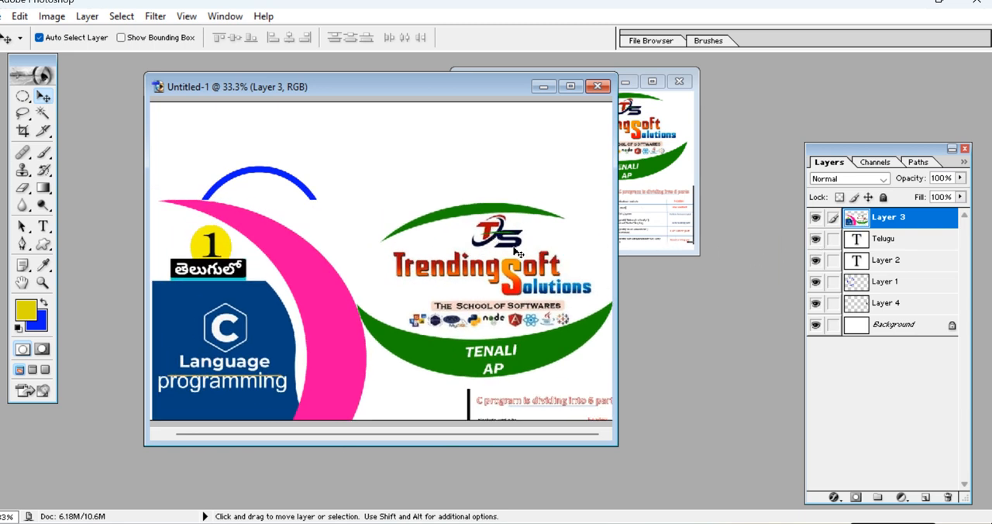
pyautogui.rightClick(491, 234)
pyautogui.click(511, 246)
pyautogui.moveTo(498, 232)
pyautogui.mouseDown()
pyautogui.moveTo(482, 196)
pyautogui.moveTo(499, 223)
pyautogui.mouseUp()
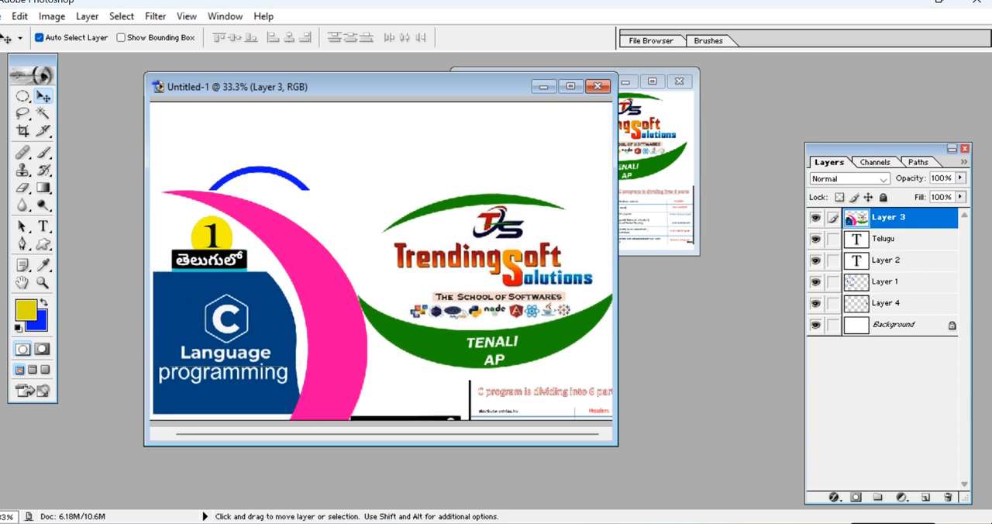
# Select the TS logo on the banner image with an elliptical marquee and duplicate it onto its own layer.
pyautogui.click(22, 97)
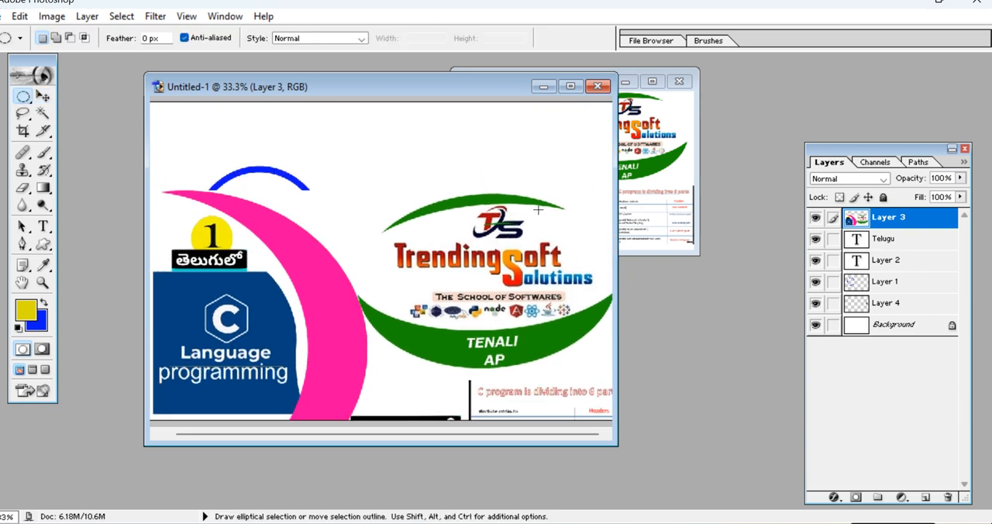
pyautogui.moveTo(524, 241); pyautogui.dragTo(460, 246)
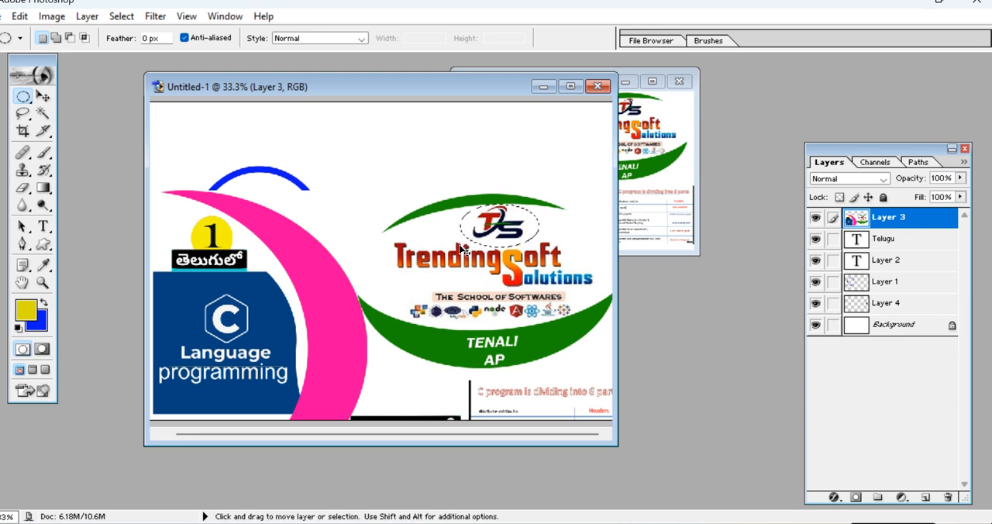
pyautogui.hotkey('ctrl', 'j')
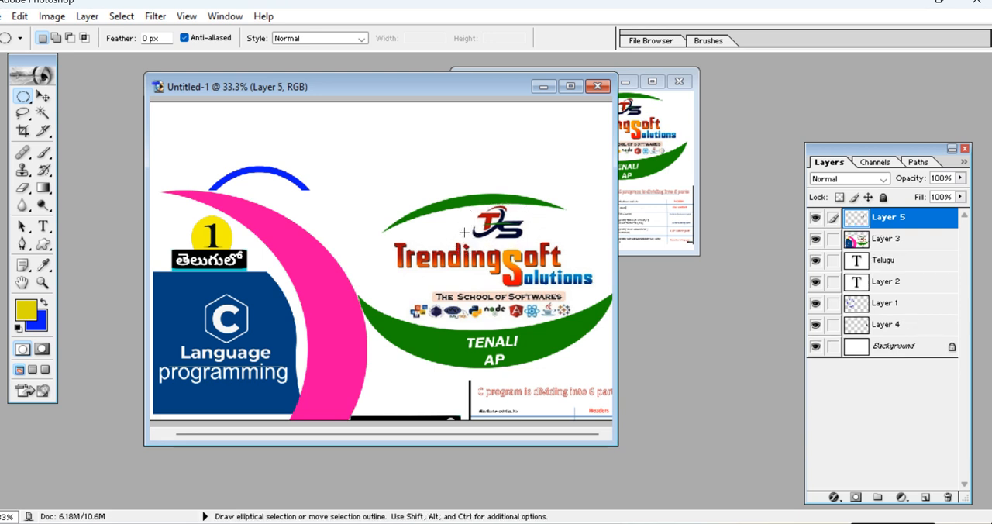
# Move the banner image aside and place the duplicated TS logo inside the blue ring, above the "Telugu" text.
pyautogui.click(43, 95)
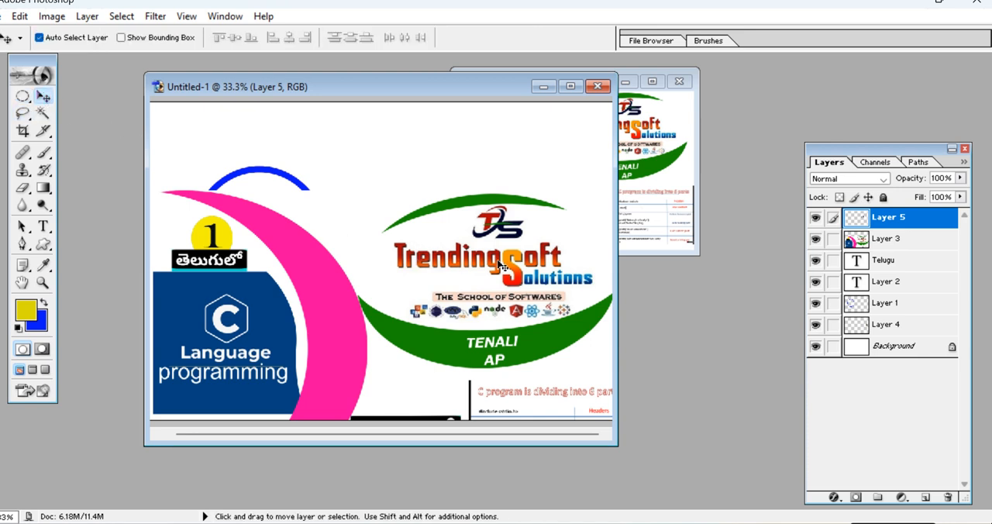
pyautogui.moveTo(498, 227); pyautogui.dragTo(397, 163)
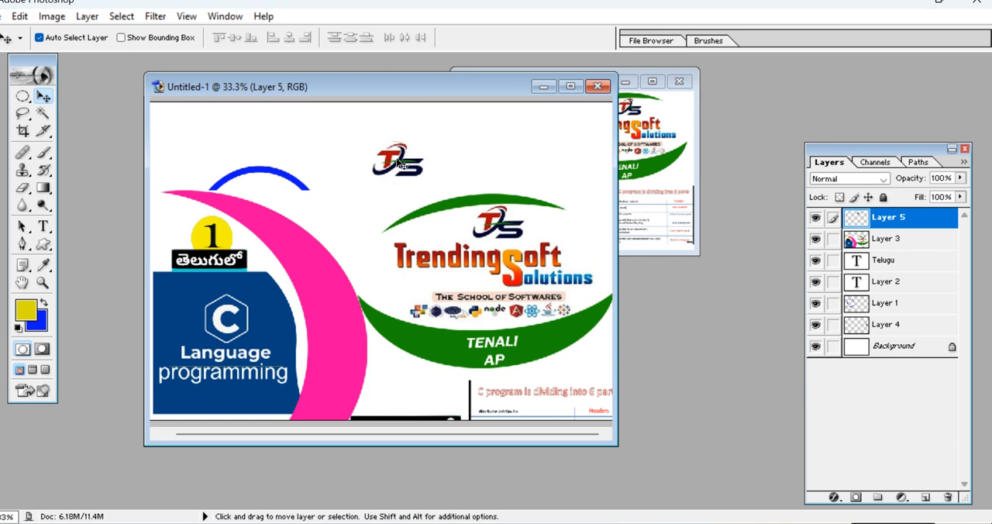
pyautogui.moveTo(446, 233); pyautogui.dragTo(605, 272)
pyautogui.moveTo(403, 164); pyautogui.dragTo(261, 204)
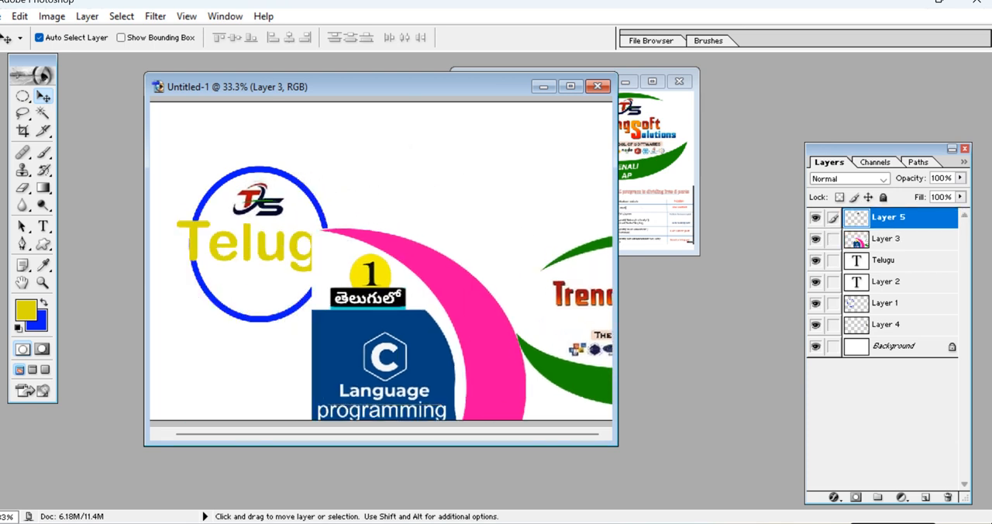
# Shift the banner image up and left, and select its large black Telugu-script label with a rectangular marquee.
pyautogui.moveTo(496, 293); pyautogui.dragTo(480, 246)
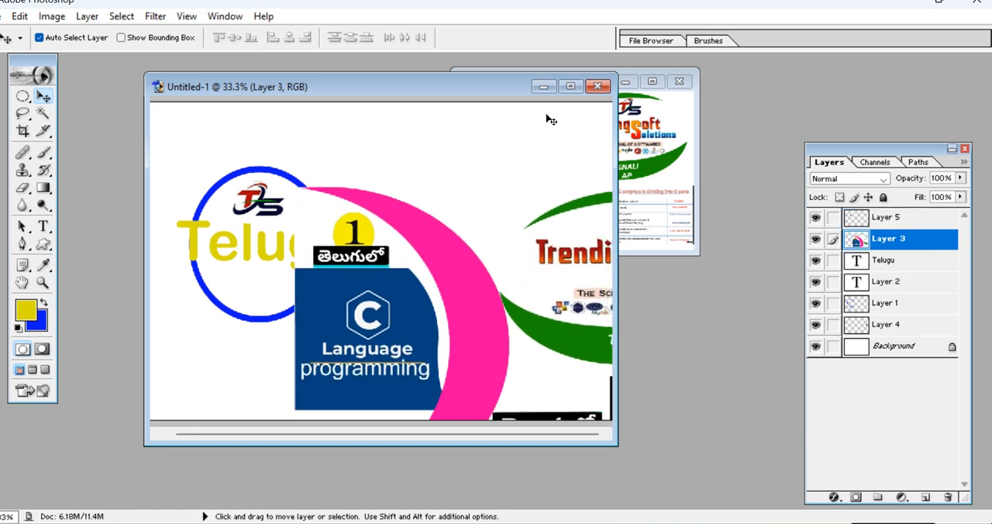
pyautogui.click(569, 86)
pyautogui.moveTo(620, 337); pyautogui.dragTo(569, 263)
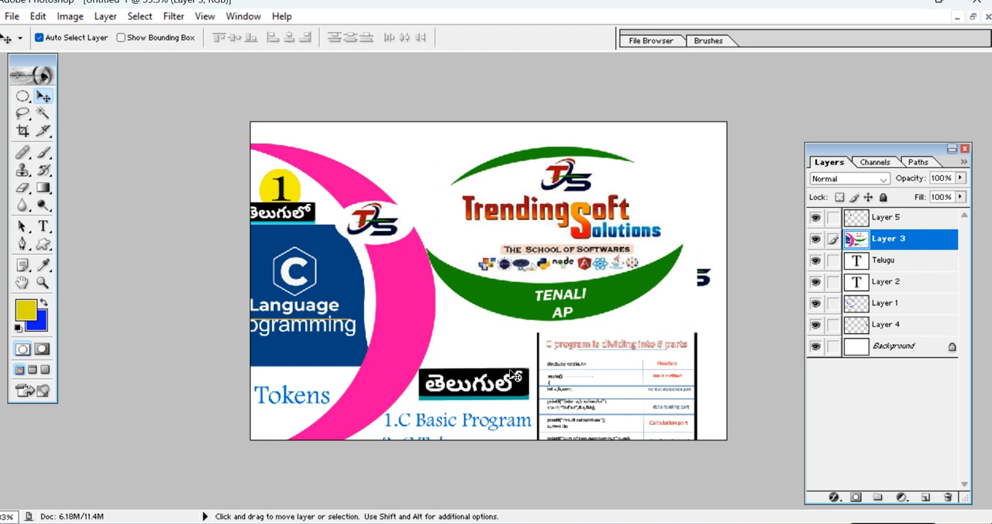
pyautogui.moveTo(23, 96); pyautogui.dragTo(86, 97)
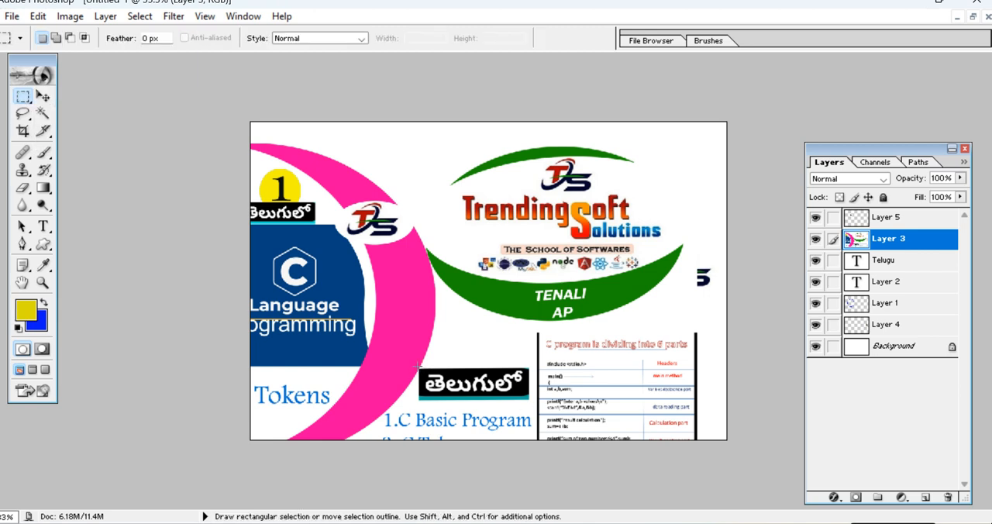
pyautogui.moveTo(443, 406); pyautogui.dragTo(533, 403)
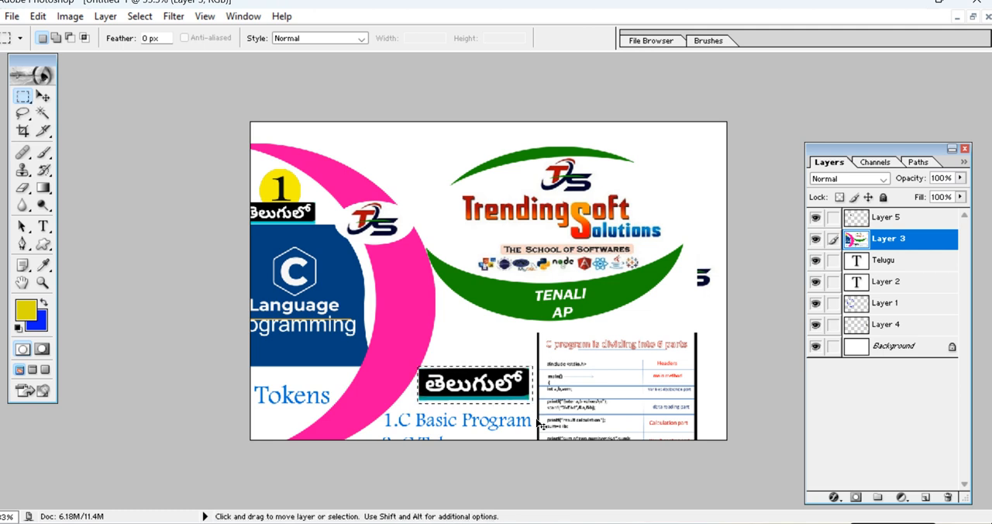
pyautogui.click(973, 17)
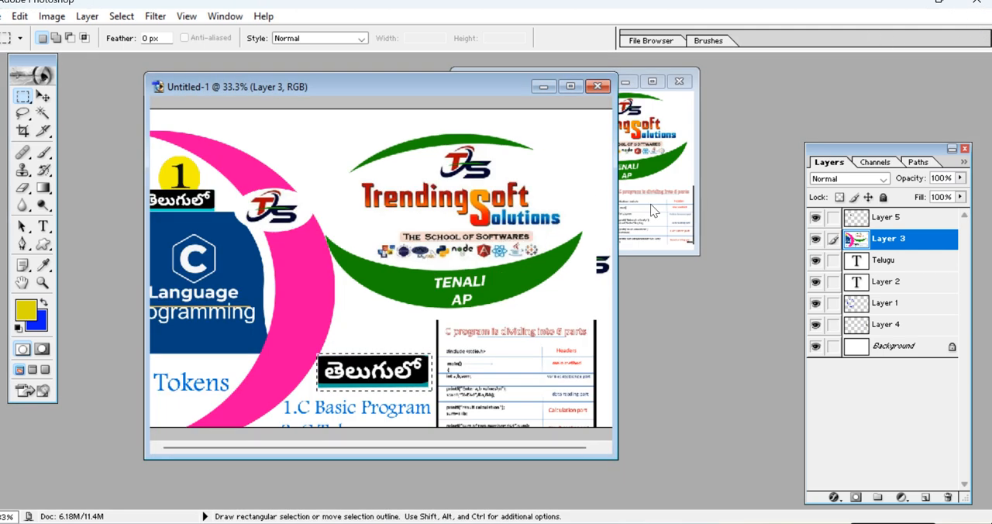
# Move the banner image away from the ring and paste the black label onto a layer directly above the background.
pyautogui.click(43, 97)
pyautogui.moveTo(233, 204); pyautogui.dragTo(434, 306)
pyautogui.click(436, 197)
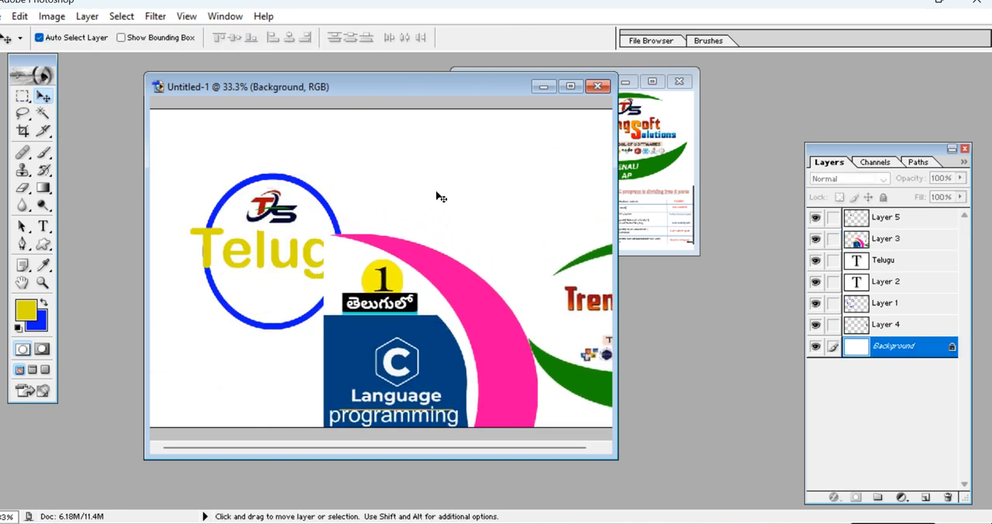
pyautogui.hotkey('ctrl', 'v')
# Reposition the banner image up and left over the ring, and toggle the visibility of Layer 5 off and on.
pyautogui.moveTo(549, 368); pyautogui.dragTo(426, 295)
pyautogui.rightClick(464, 399)
pyautogui.click(479, 409)
pyautogui.moveTo(474, 394); pyautogui.dragTo(629, 302)
pyautogui.click(815, 217)
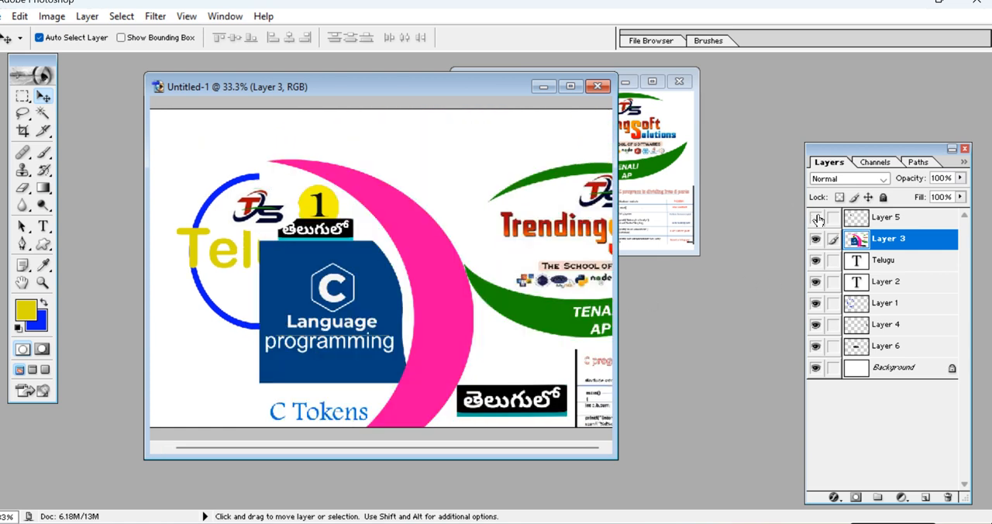
pyautogui.click(815, 216)
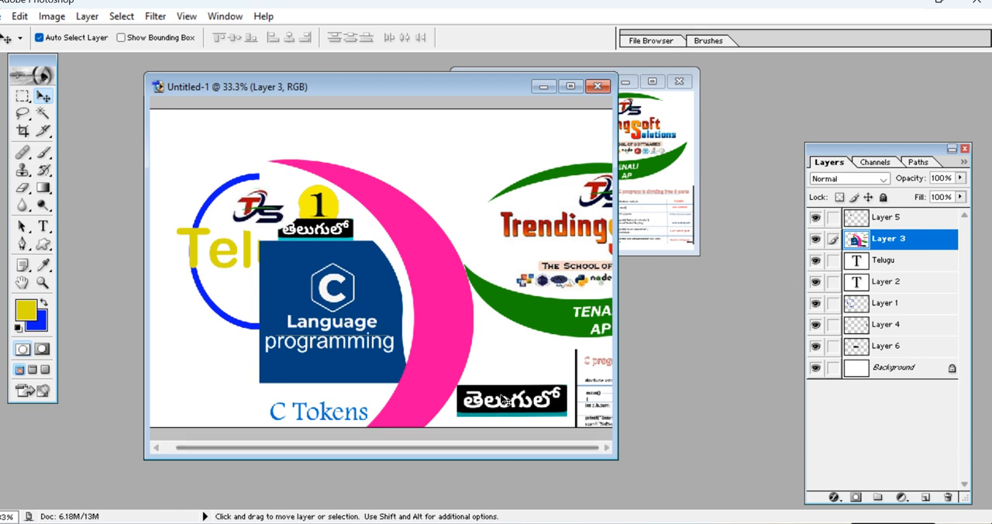
# Select the large black Telugu-script label with a rectangular marquee and copy it onto a layer above the banner image.
pyautogui.click(23, 97)
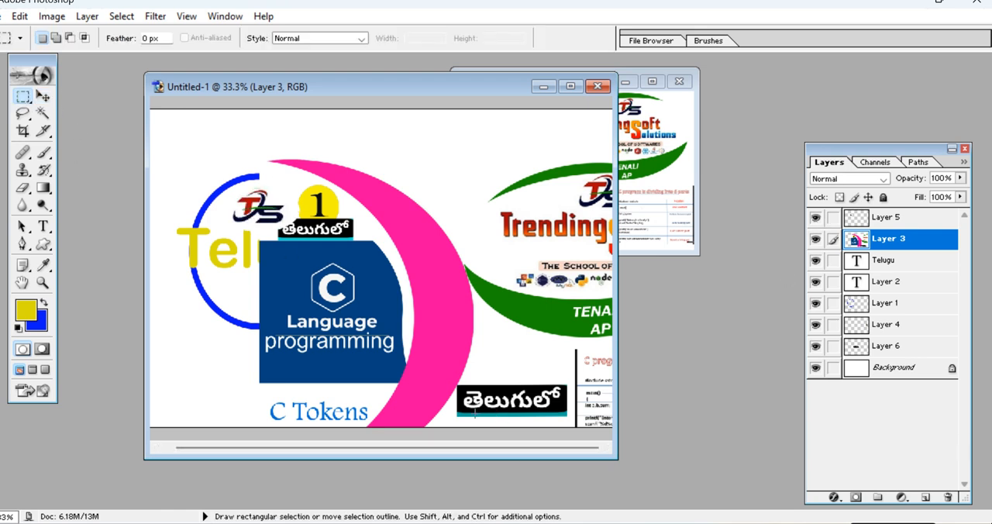
pyautogui.moveTo(501, 446); pyautogui.dragTo(572, 420)
pyautogui.hotkey('ctrl', 'c')
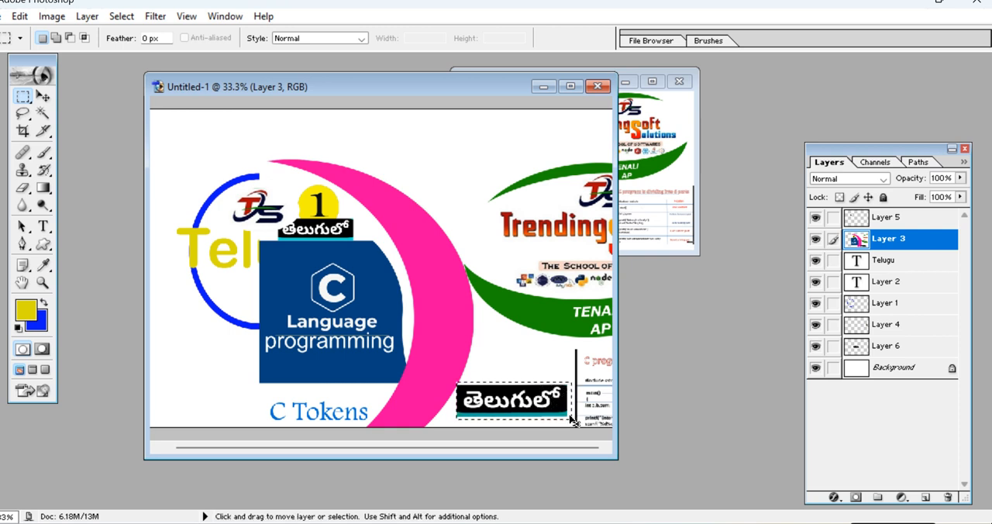
pyautogui.hotkey('ctrl', 'v')
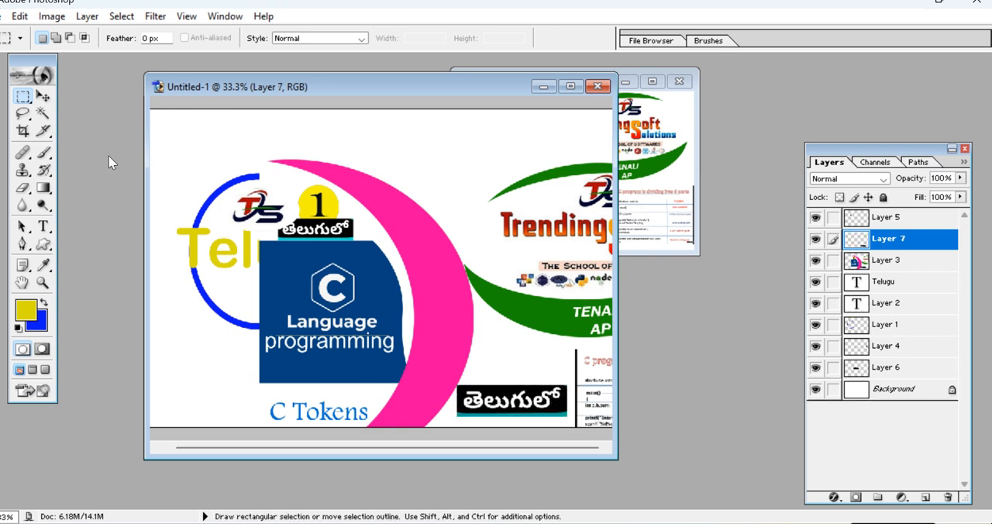
# Move the pasted black Telugu-script label above the blue ring and maximize the document window.
pyautogui.click(42, 96)
pyautogui.moveTo(523, 411); pyautogui.dragTo(278, 149)
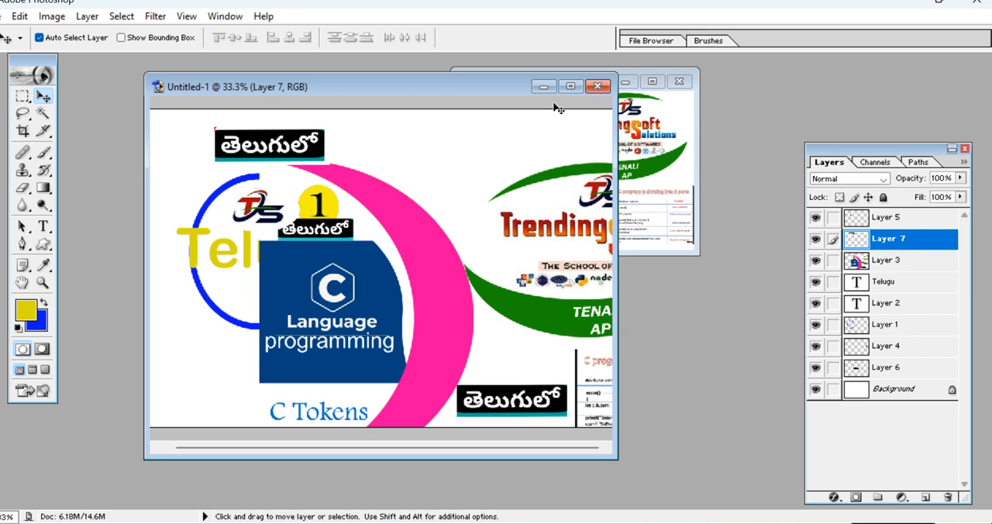
pyautogui.click(570, 86)
pyautogui.moveTo(385, 160); pyautogui.dragTo(374, 189)
# Scale the banner image on Layer 3 down to 51.7% and place it in the upper area beside the blue ring.
pyautogui.moveTo(552, 272); pyautogui.dragTo(500, 247)
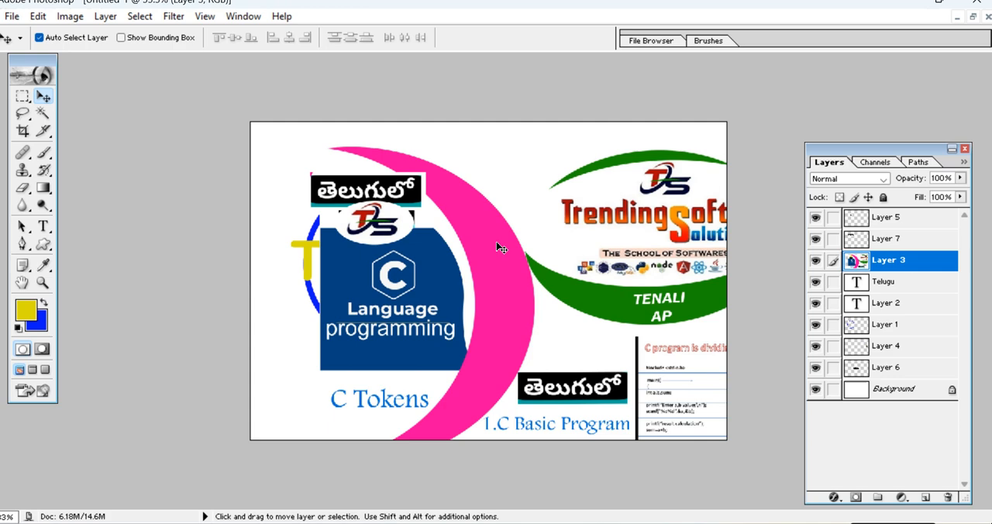
pyautogui.moveTo(519, 315)
pyautogui.mouseDown()
pyautogui.moveTo(585, 272)
pyautogui.moveTo(398, 284)
pyautogui.moveTo(422, 306)
pyautogui.moveTo(523, 320)
pyautogui.moveTo(524, 311)
pyautogui.mouseUp()
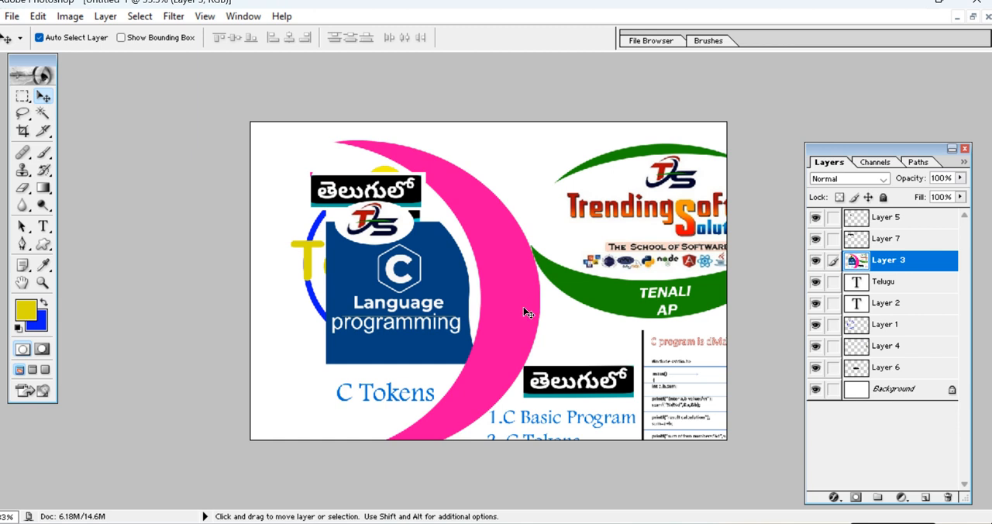
pyautogui.hotkey('ctrl', 't')
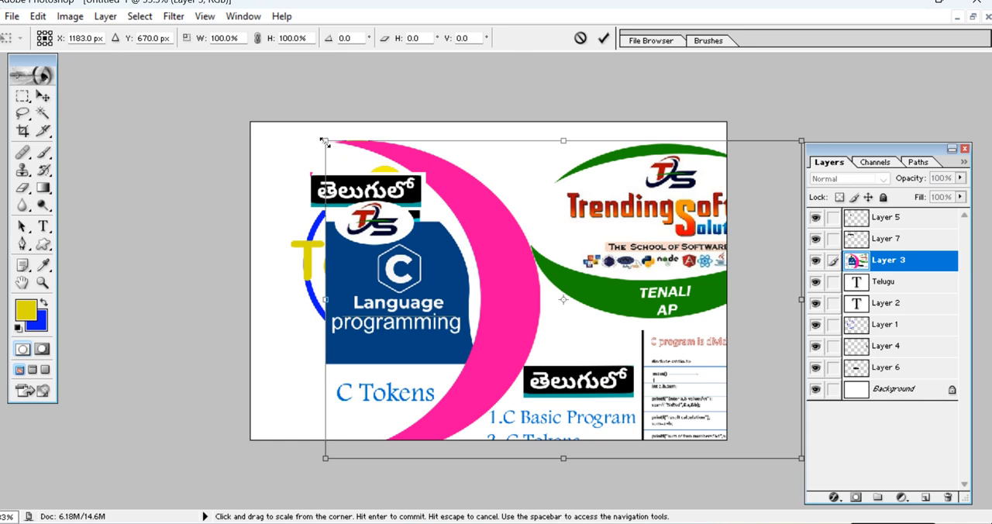
pyautogui.moveTo(324, 140); pyautogui.dragTo(417, 254)
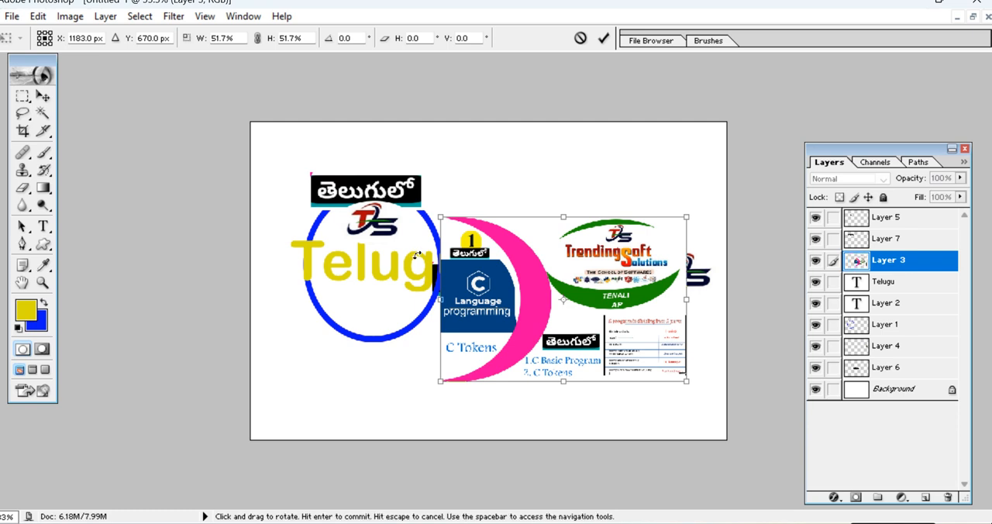
pyautogui.press('Return')
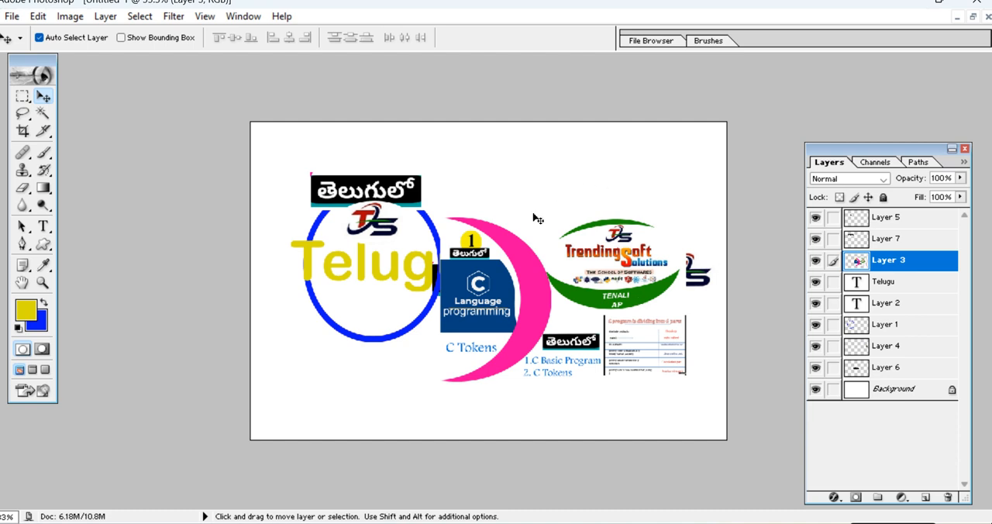
pyautogui.moveTo(590, 292); pyautogui.dragTo(596, 234)
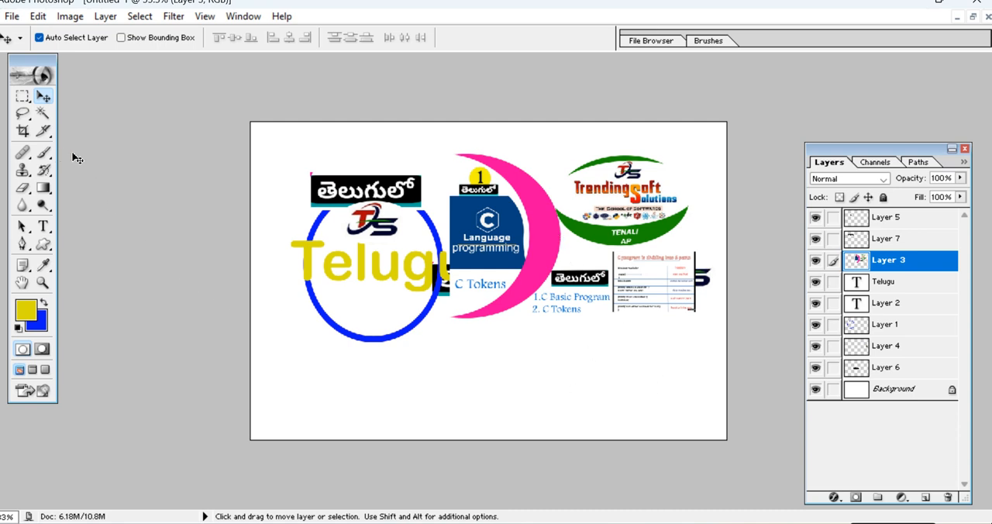
# Delete the banner image's C Language block and most of its pink crescent using a rectangular marquee selection.
pyautogui.click(22, 95)
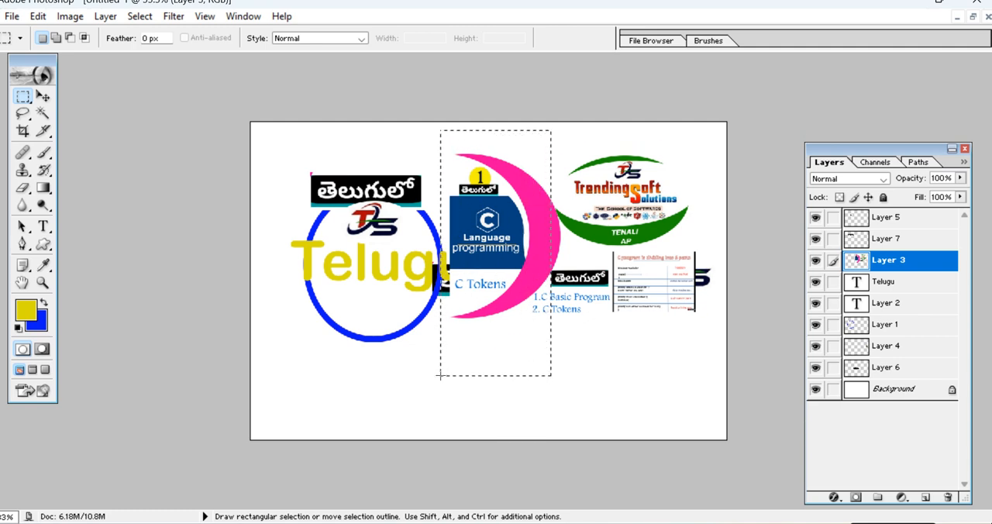
pyautogui.moveTo(436, 375); pyautogui.dragTo(437, 374)
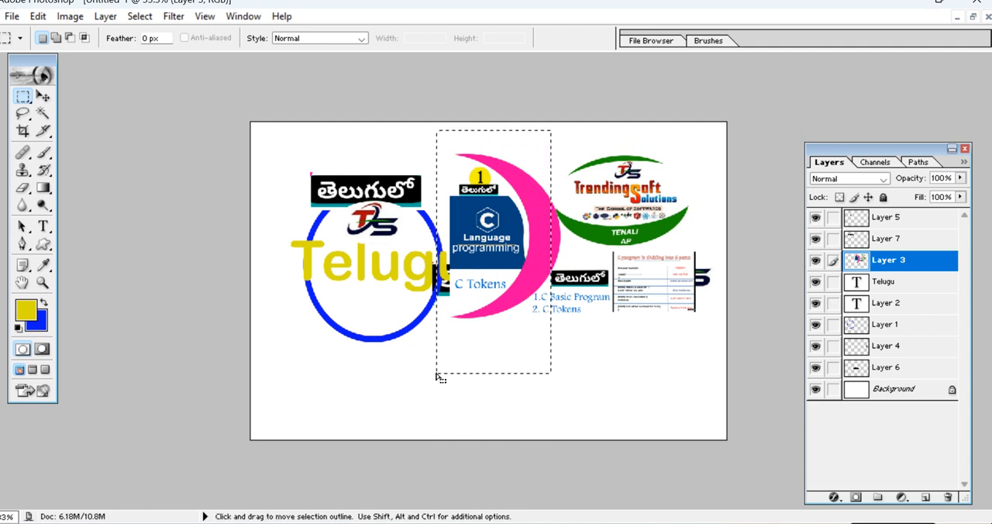
pyautogui.press('Right')
pyautogui.press('Right')
pyautogui.press('Right')
pyautogui.press('Right')
pyautogui.press('Right')
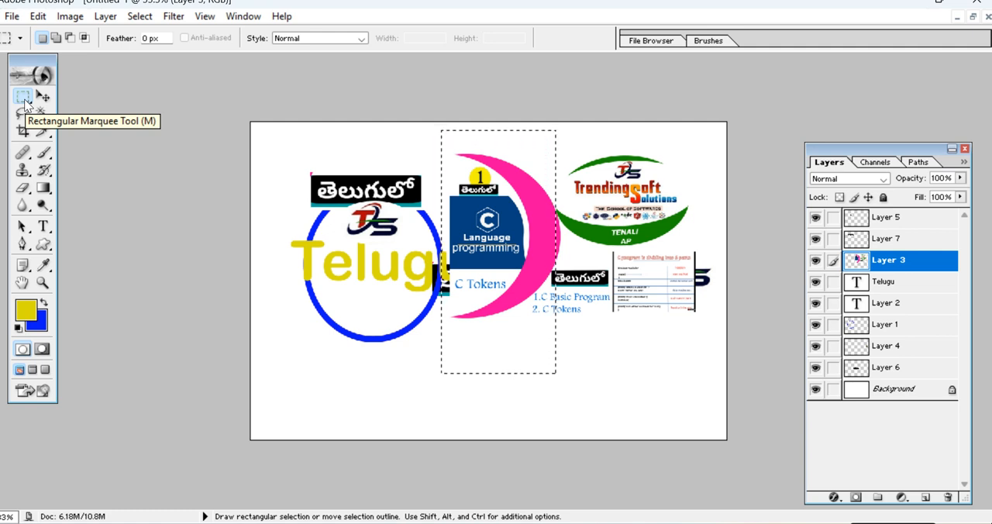
pyautogui.press('Delete')
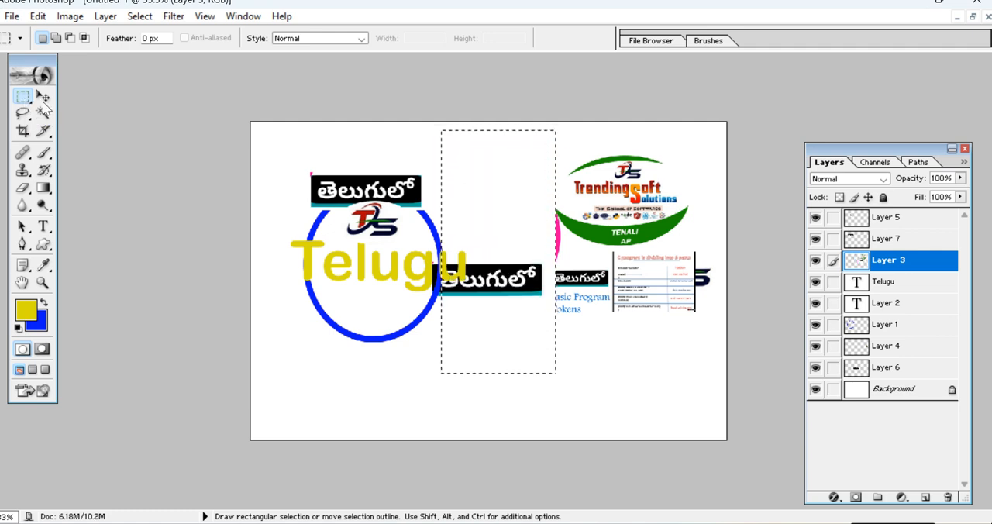
# Delete the banner image's content below the green Trending Soft Solutions emblem with a rectangular marquee, and clear the selection.
pyautogui.click(267, 86)
pyautogui.moveTo(487, 236); pyautogui.dragTo(773, 407)
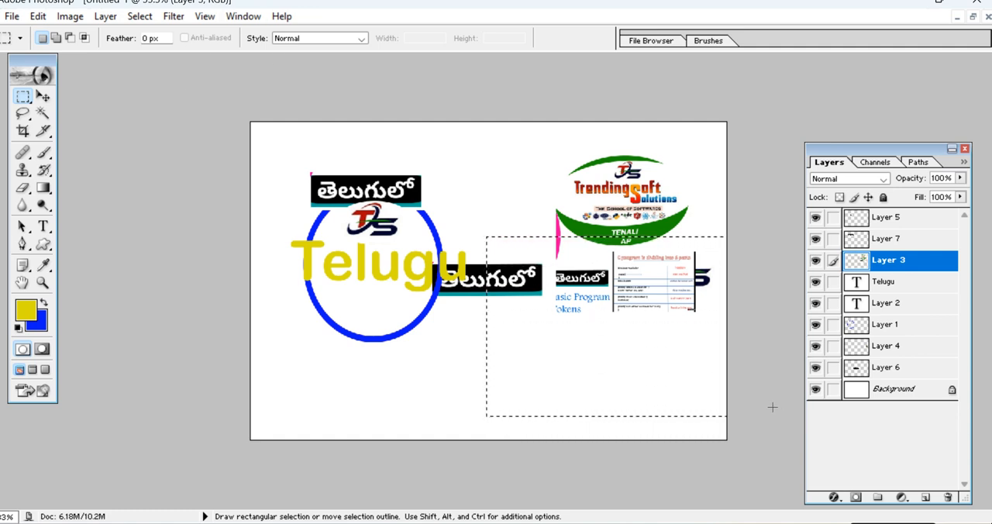
pyautogui.press('Down')
pyautogui.press('Down')
pyautogui.press('Down')
pyautogui.press('Down')
pyautogui.press('Down')
pyautogui.press('Down')
pyautogui.press('Down')
pyautogui.press('Down')
pyautogui.press('Down')
pyautogui.press('Down')
pyautogui.press('Down')
pyautogui.press('Down')
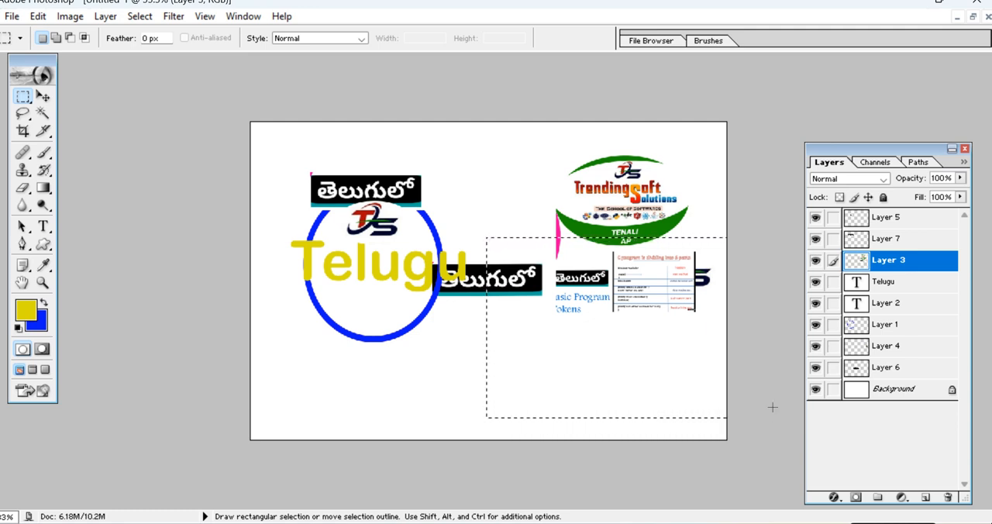
pyautogui.press('Down')
pyautogui.press('Down')
pyautogui.press('Down')
pyautogui.press('Down')
pyautogui.press('Down')
pyautogui.press('Down')
pyautogui.press('Down')
pyautogui.press('Down')
pyautogui.press('Down')
pyautogui.press('Down')
pyautogui.press('Down')
pyautogui.press('Down')
pyautogui.press('Down')
pyautogui.press('Down')
pyautogui.press('Down')
pyautogui.press('Down')
pyautogui.press('Down')
pyautogui.press('Down')
pyautogui.press('Down')
pyautogui.press('Down')
pyautogui.press('Down')
pyautogui.press('Down')
pyautogui.press('Down')
pyautogui.press('Down')
pyautogui.press('Down')
pyautogui.press('Down')
pyautogui.press('Down')
pyautogui.press('Down')
pyautogui.press('Down')
pyautogui.press('Down')
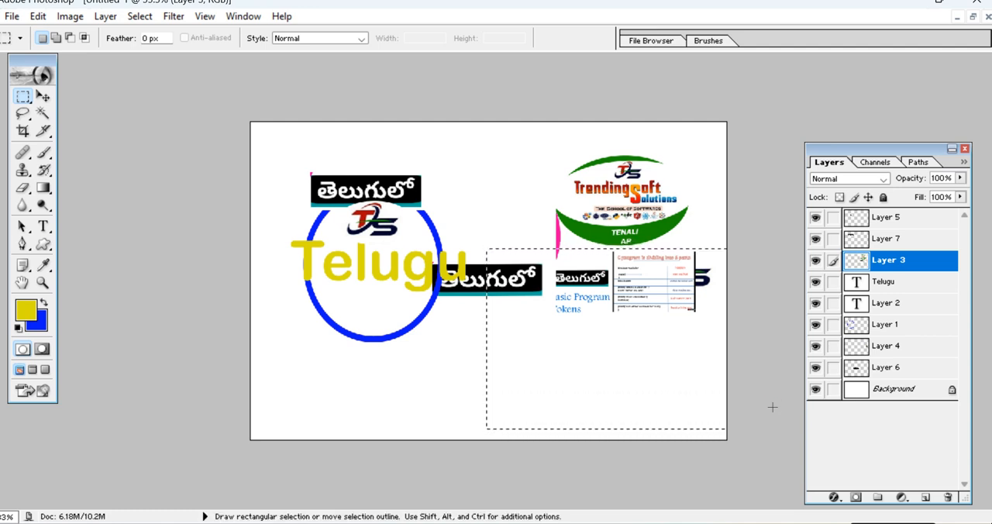
pyautogui.press('Delete')
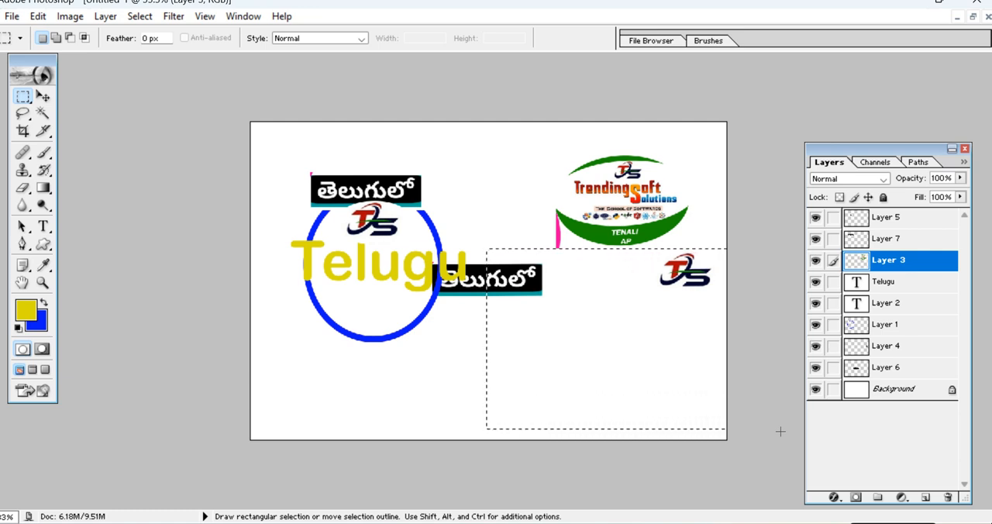
pyautogui.hotkey('ctrl', 'd')
# Shift the TS logo on Layer 5 slightly down and the black label on Layer 7 slightly right over the ring.
pyautogui.click(42, 95)
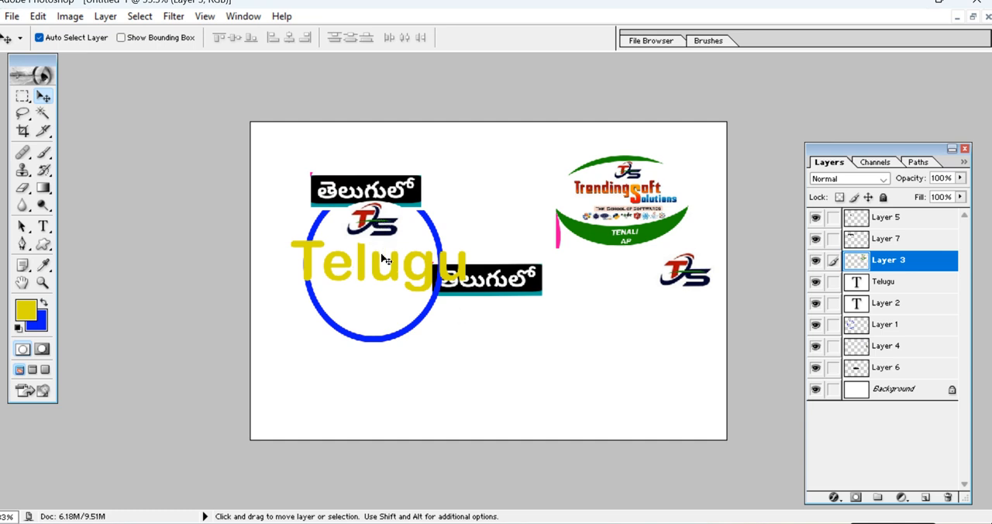
pyautogui.rightClick(378, 225)
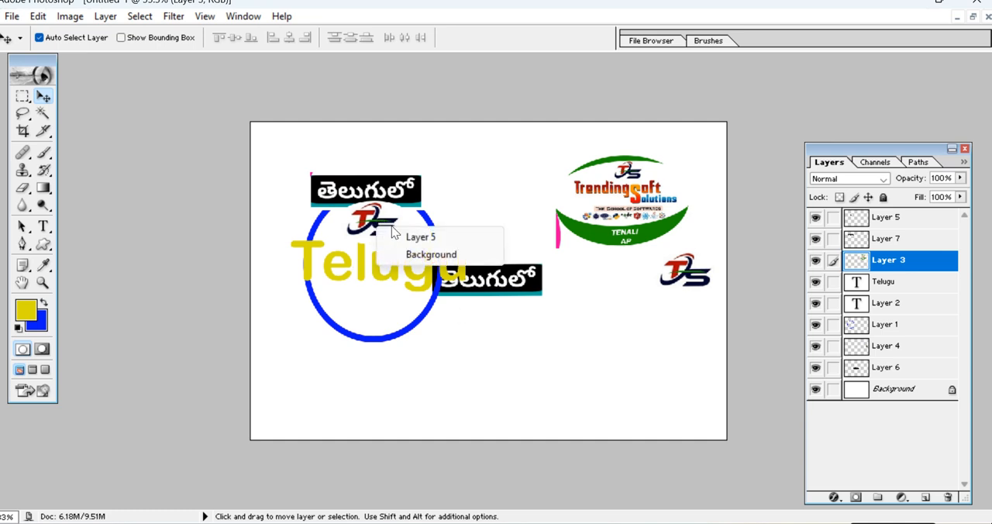
pyautogui.click(407, 237)
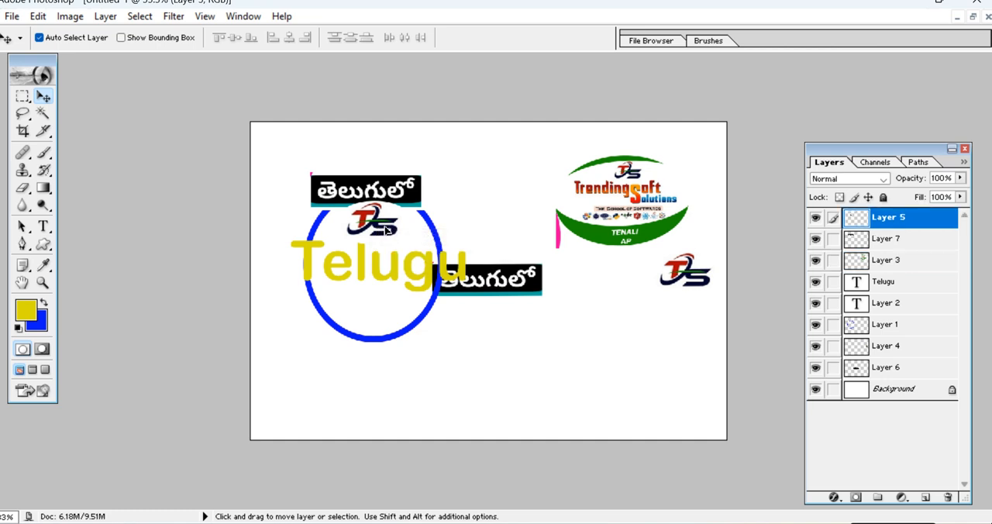
pyautogui.moveTo(387, 230); pyautogui.dragTo(388, 234)
pyautogui.rightClick(385, 195)
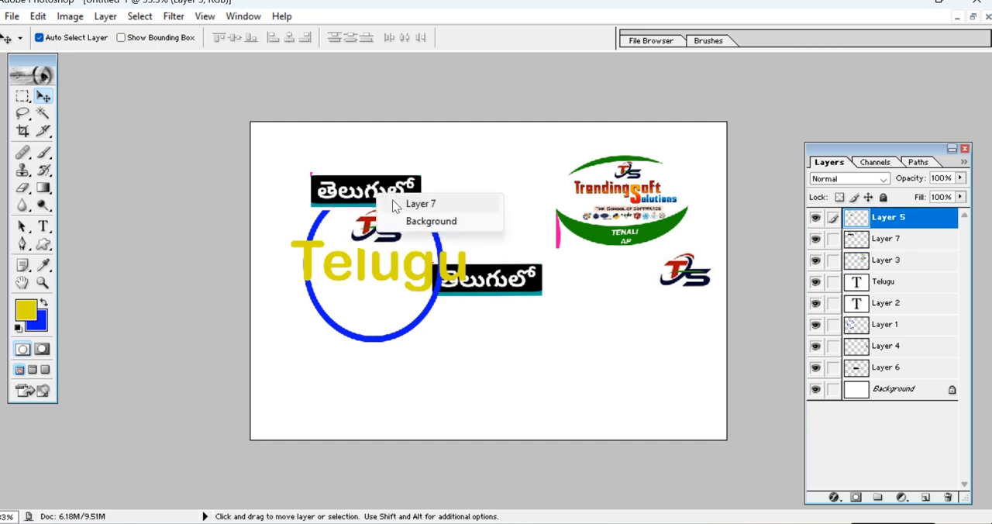
pyautogui.click(403, 203)
pyautogui.moveTo(385, 194); pyautogui.dragTo(397, 195)
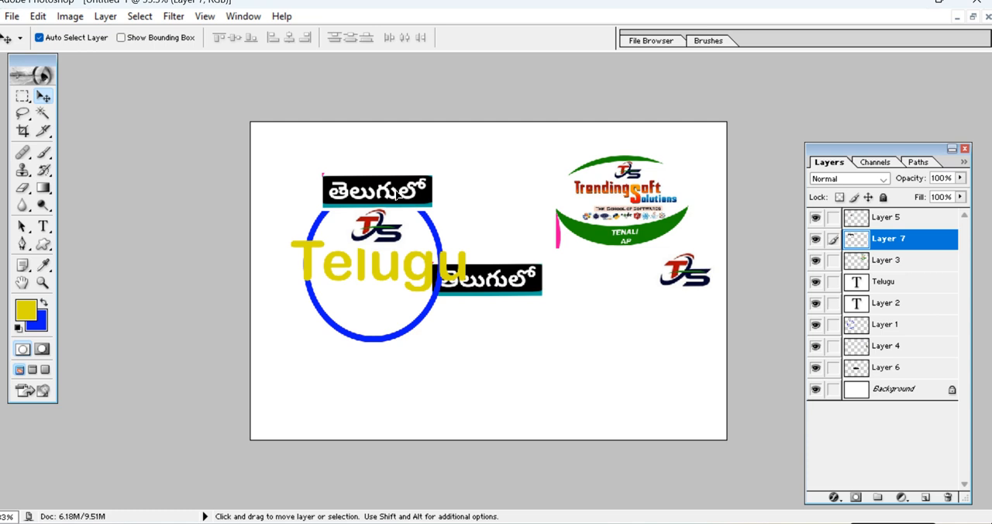
# Move the black Telugu-script label on Layer 6 to the empty area below the blue ring.
pyautogui.rightClick(531, 280)
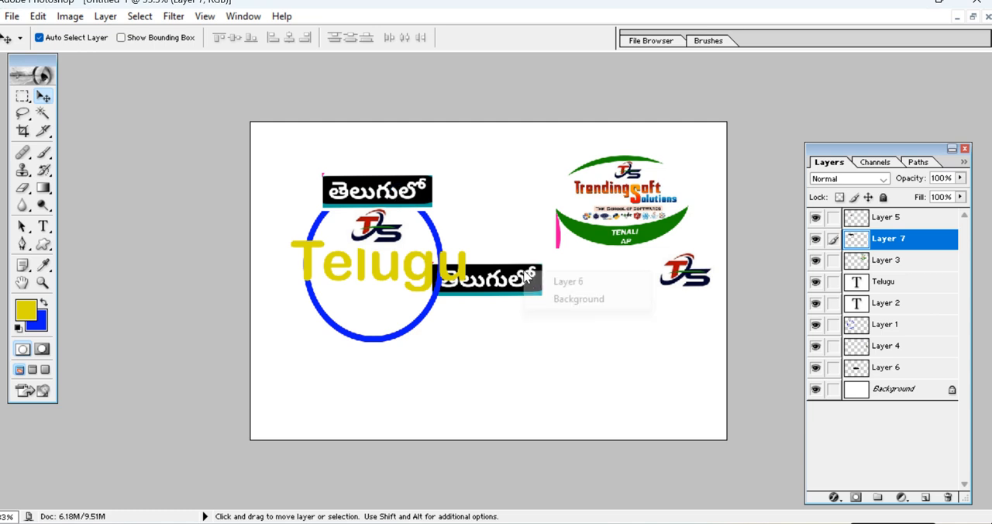
pyautogui.click(536, 283)
pyautogui.moveTo(532, 285); pyautogui.dragTo(402, 383)
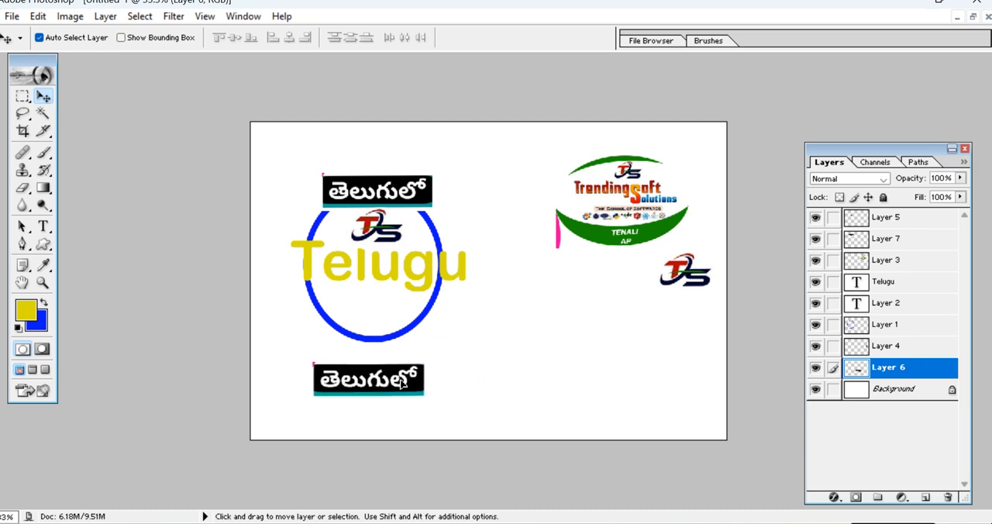
pyautogui.click(815, 370)
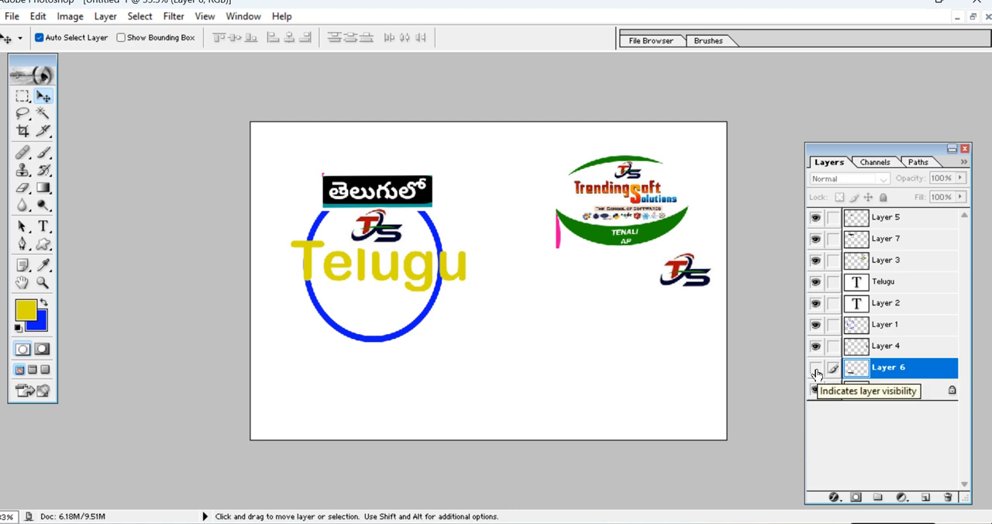
pyautogui.click(816, 371)
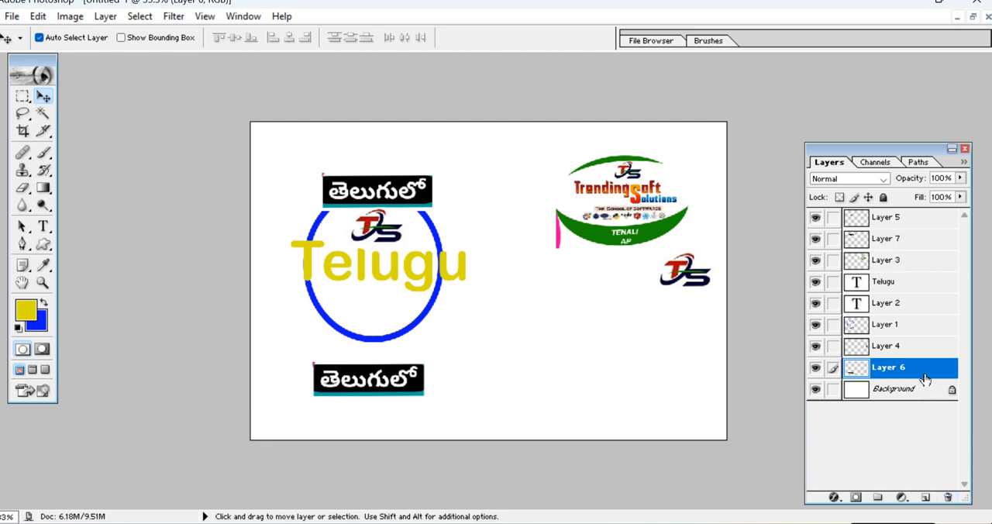
pyautogui.moveTo(922, 375); pyautogui.dragTo(951, 496)
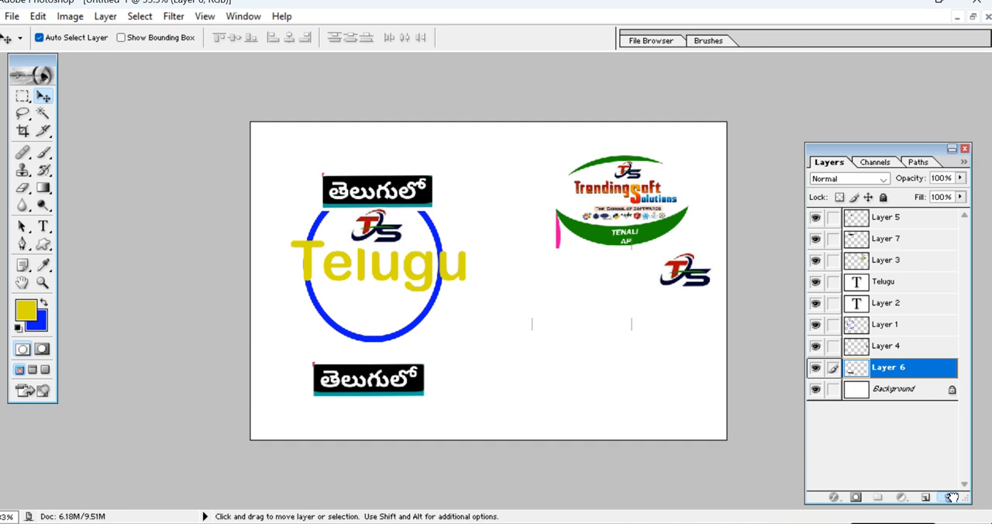
pyautogui.moveTo(951, 496); pyautogui.dragTo(938, 377)
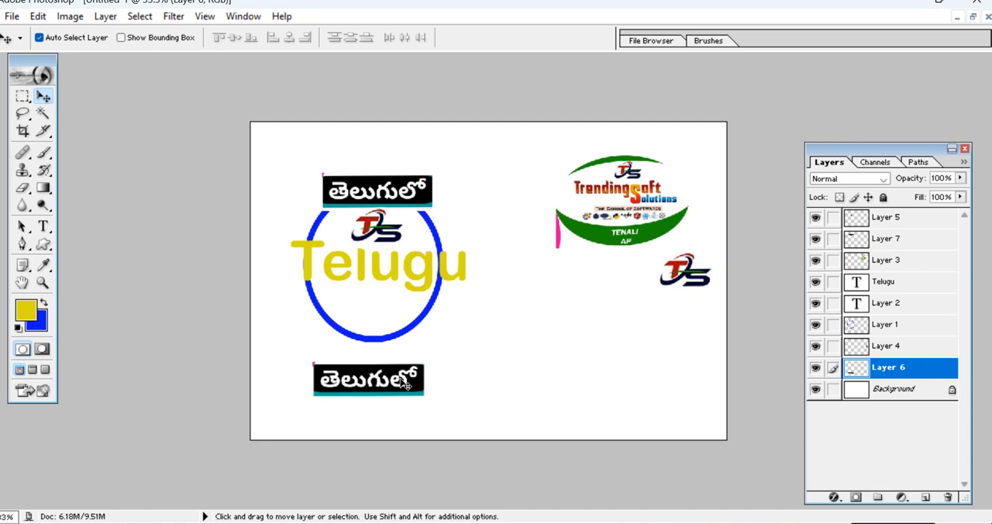
# Enlarge the black Telugu-script label below the ring to 176.6% with Free Transform.
pyautogui.hotkey('ctrl', 't')
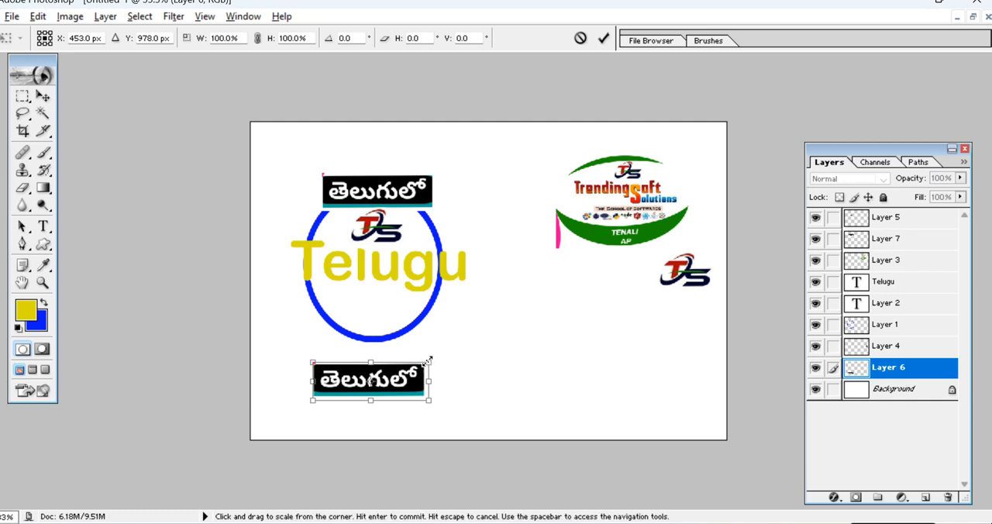
pyautogui.moveTo(428, 361); pyautogui.dragTo(475, 354)
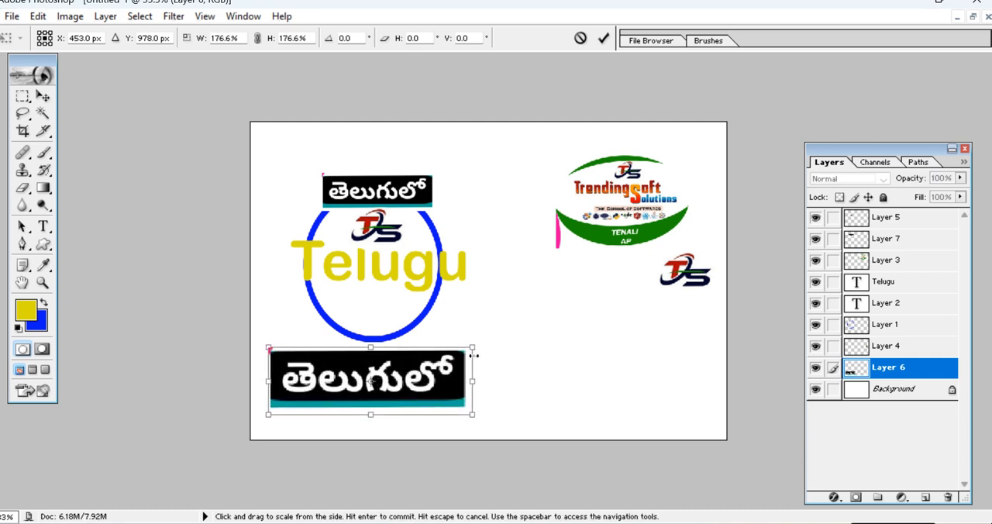
pyautogui.press('Return')
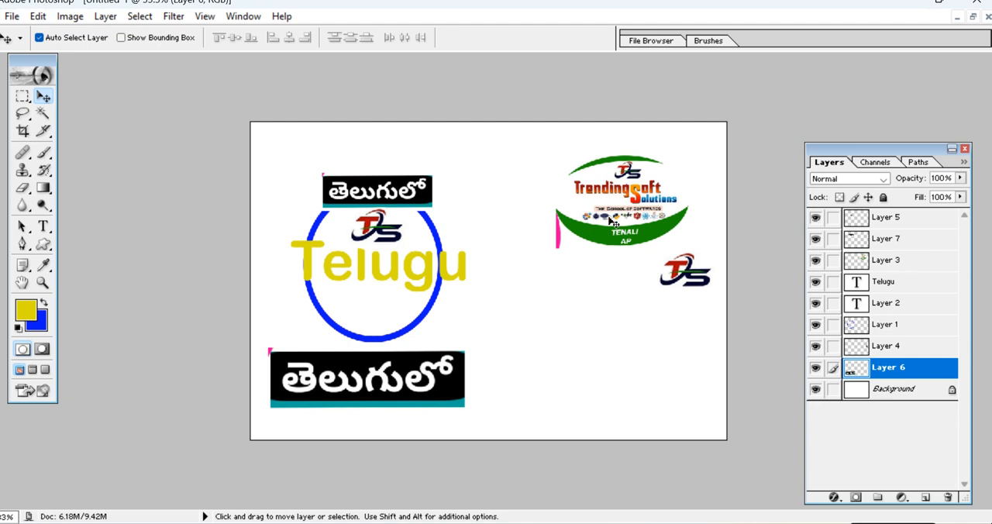
# Move the Trending Soft Solutions emblem on Layer 3 to the canvas's upper-left corner and scale it down to 62.8%.
pyautogui.rightClick(622, 243)
pyautogui.click(663, 252)
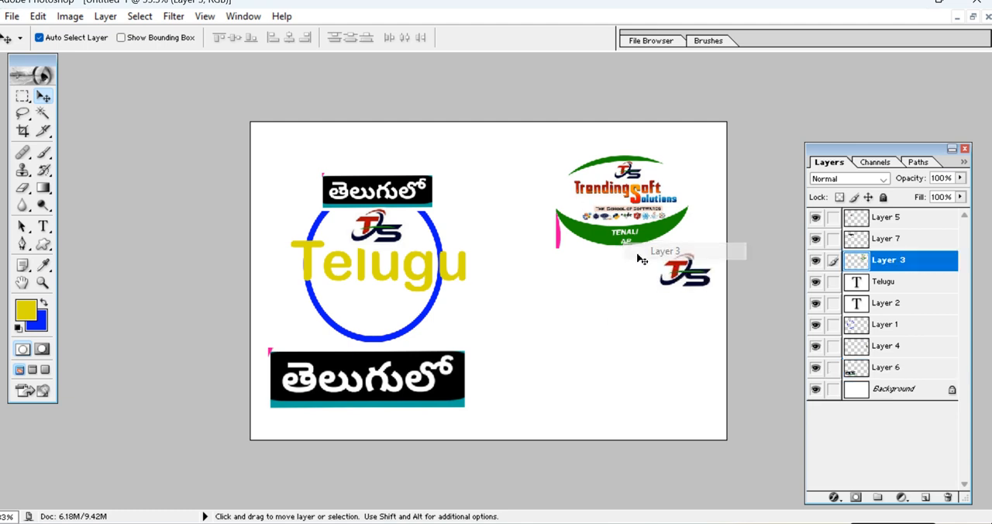
pyautogui.moveTo(634, 241); pyautogui.dragTo(318, 196)
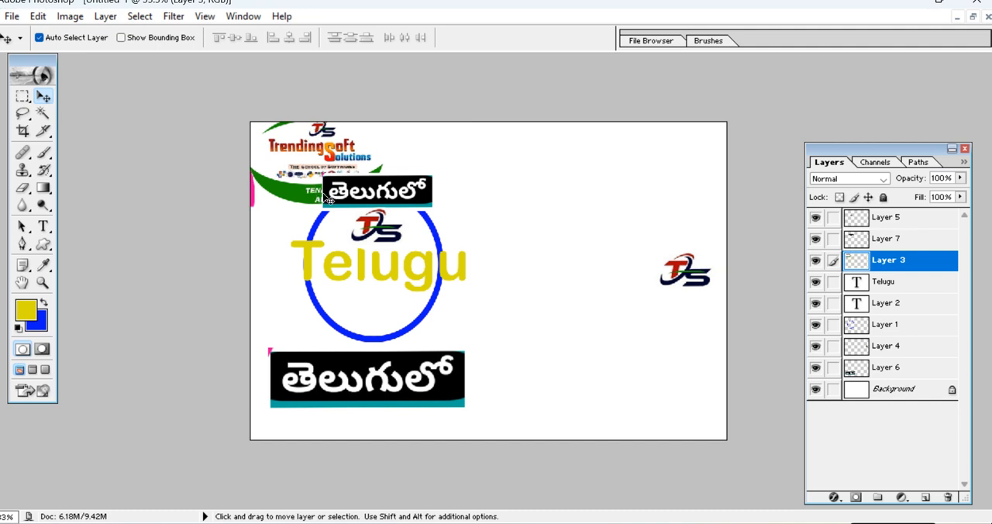
pyautogui.hotkey('ctrl', 't')
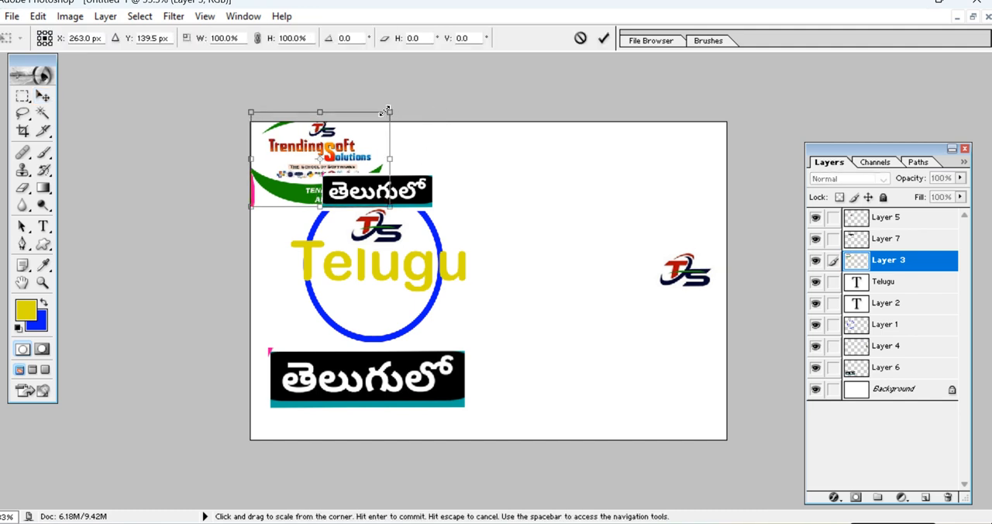
pyautogui.moveTo(386, 112); pyautogui.dragTo(361, 130)
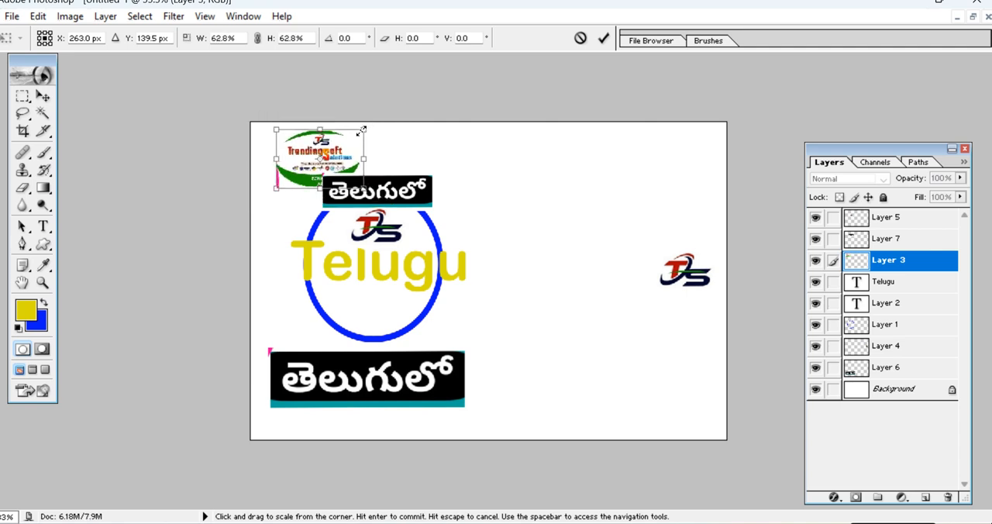
pyautogui.press('Return')
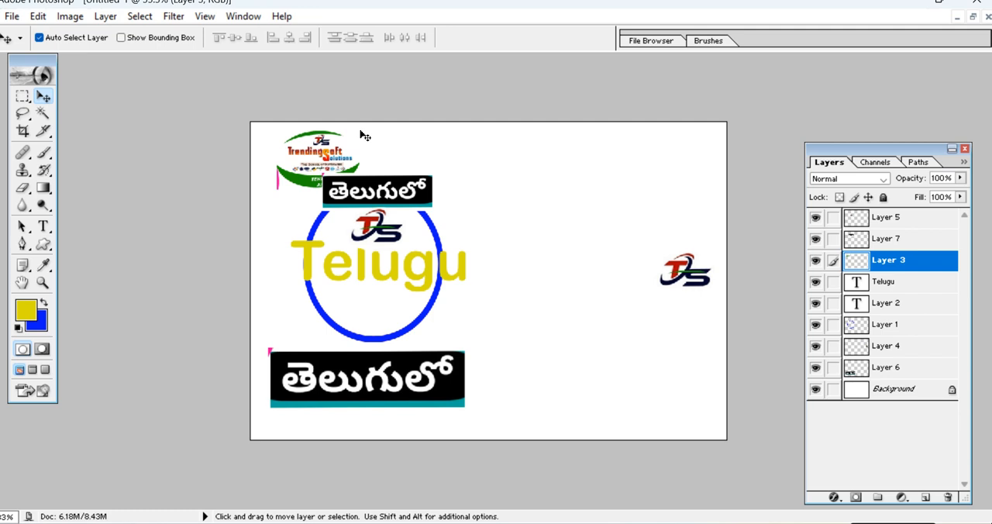
pyautogui.moveTo(329, 160); pyautogui.dragTo(304, 157)
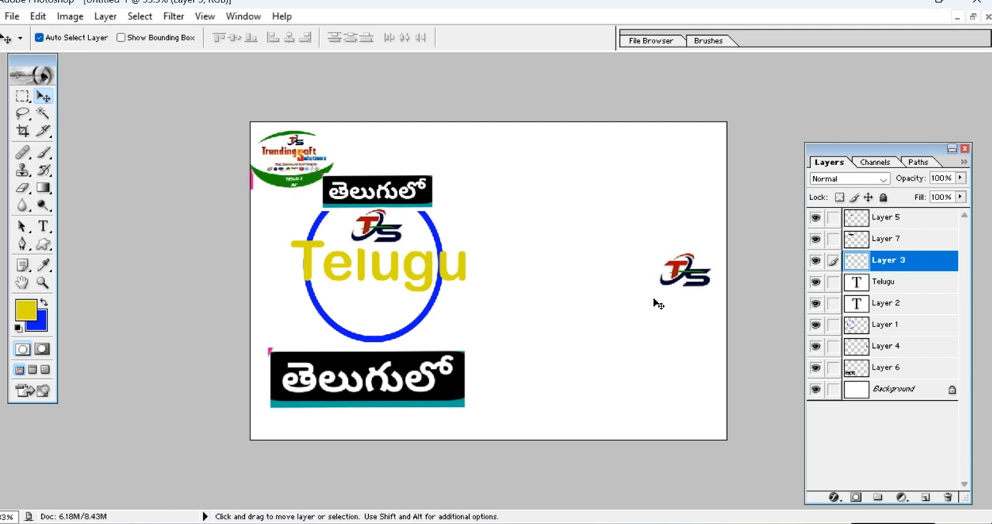
# Delete Layer 4, the spare TS logo in the empty area beside the ring.
pyautogui.rightClick(683, 273)
pyautogui.click(701, 283)
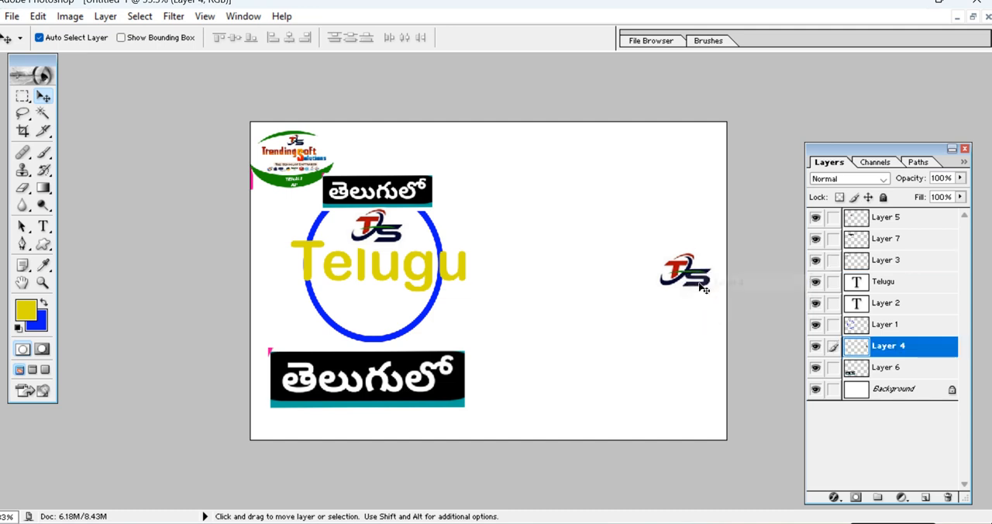
pyautogui.click(816, 350)
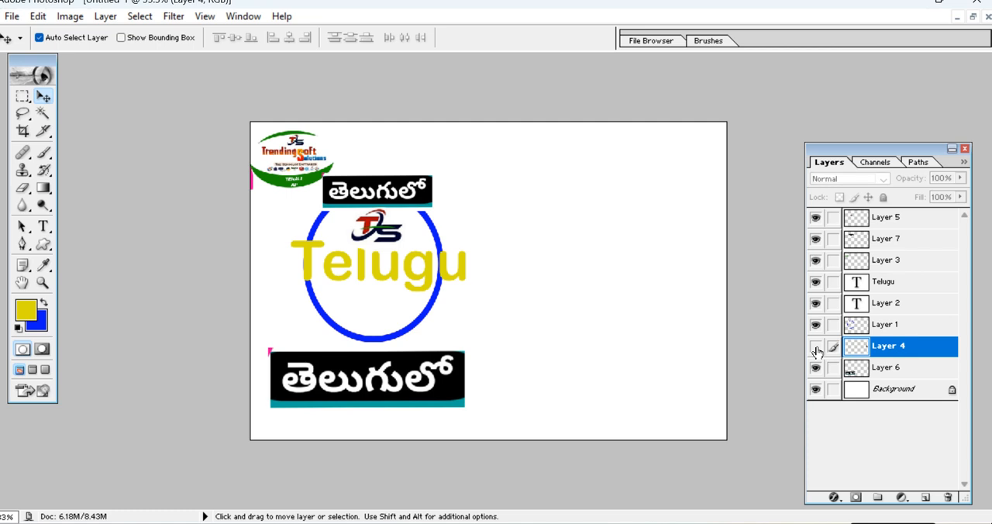
pyautogui.click(817, 350)
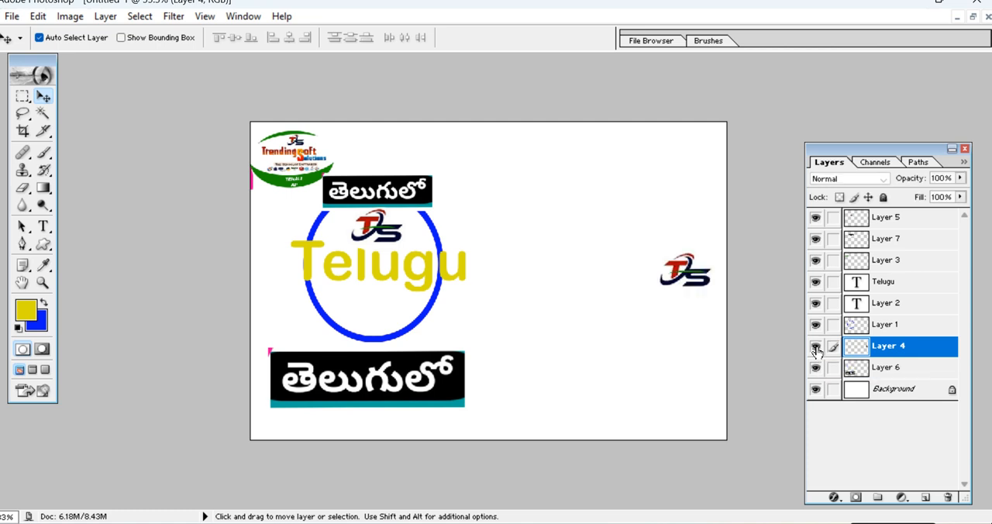
pyautogui.moveTo(967, 460); pyautogui.dragTo(947, 499)
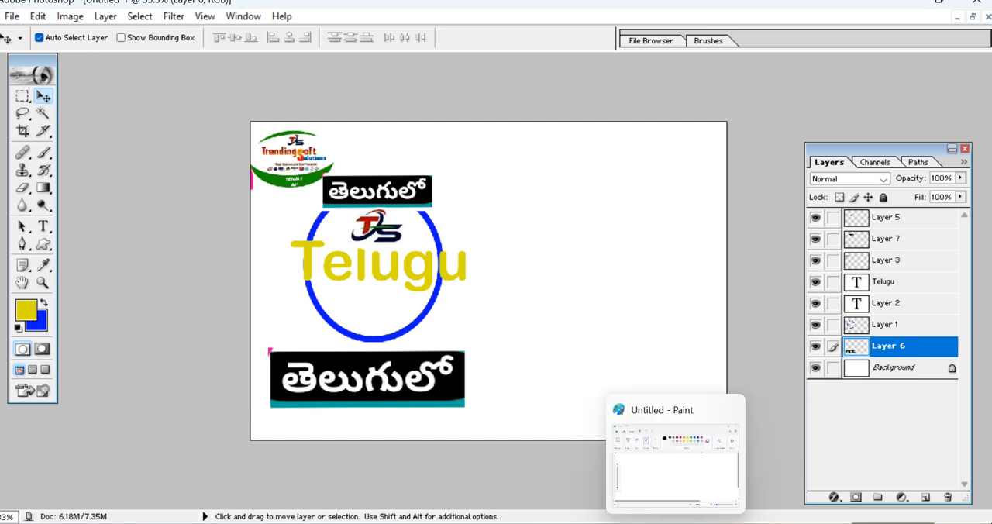
# Set Photoshop aside, close the blank Paint window, and open the SQL presentation from the desktop folder TUTORIAL SQL in PowerPoint.
pyautogui.click(938, 4)
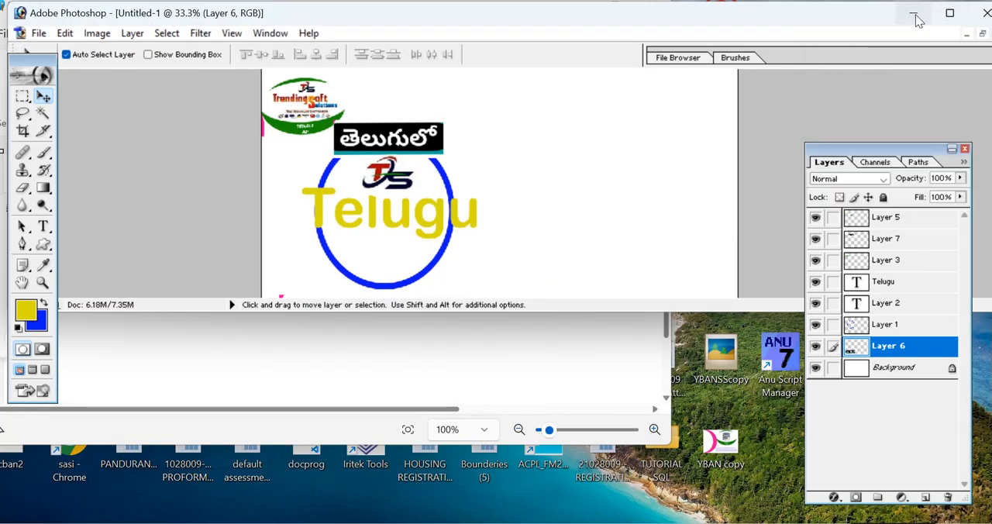
pyautogui.click(915, 15)
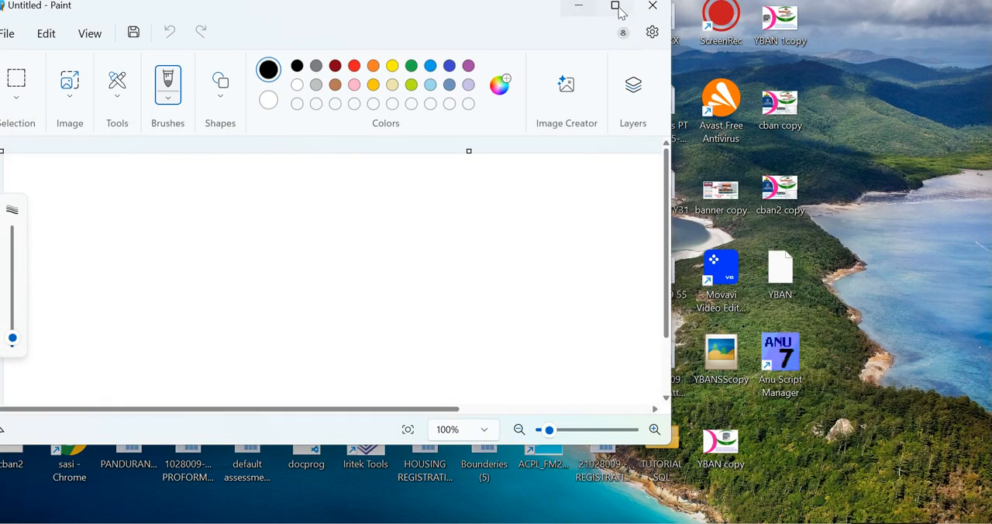
pyautogui.click(649, 7)
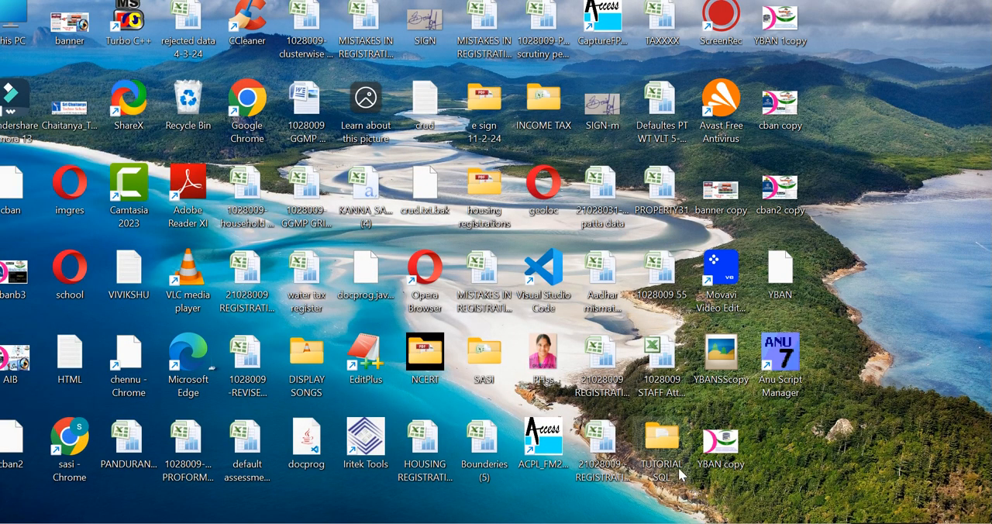
pyautogui.doubleClick(662, 439)
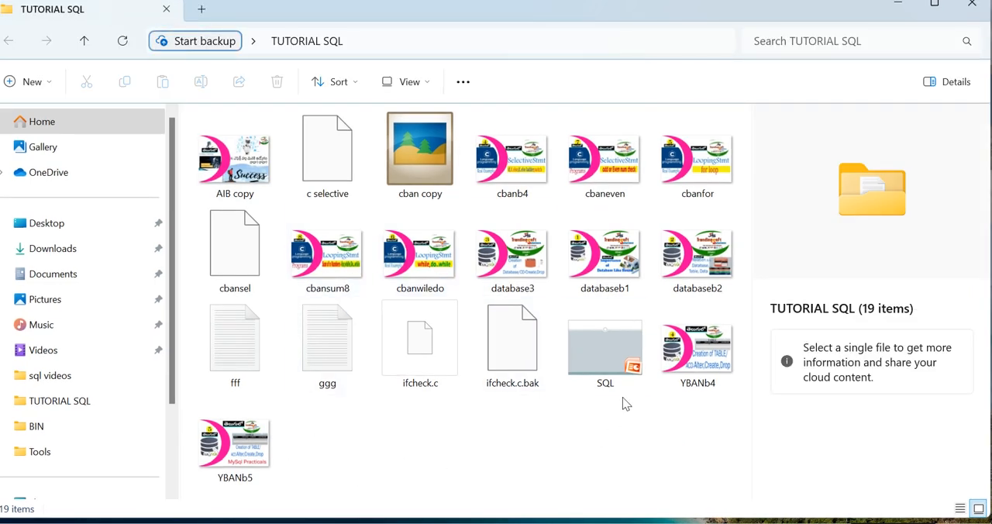
pyautogui.click(626, 356)
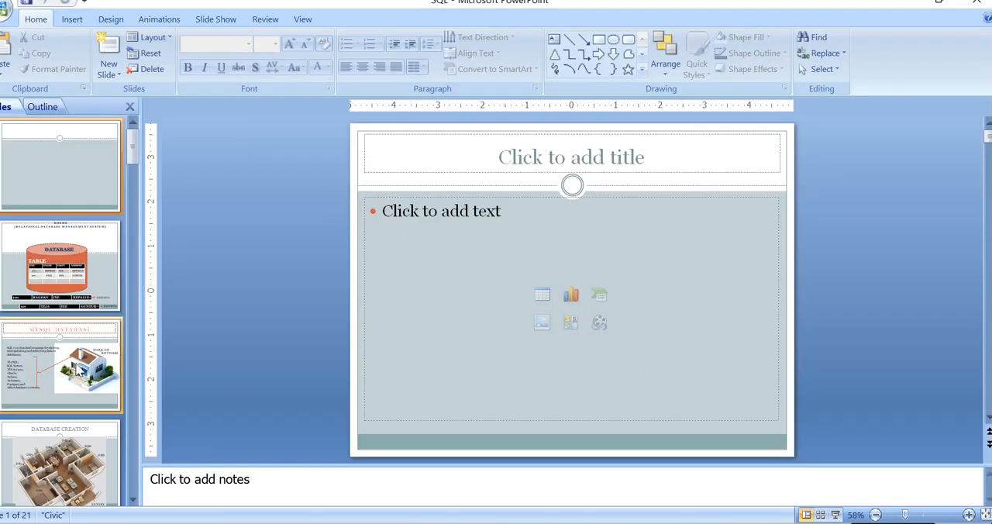
# Capture the screen showing the RDBMS database slide and paste the screenshot into the banner back in Photoshop.
pyautogui.click(61, 278)
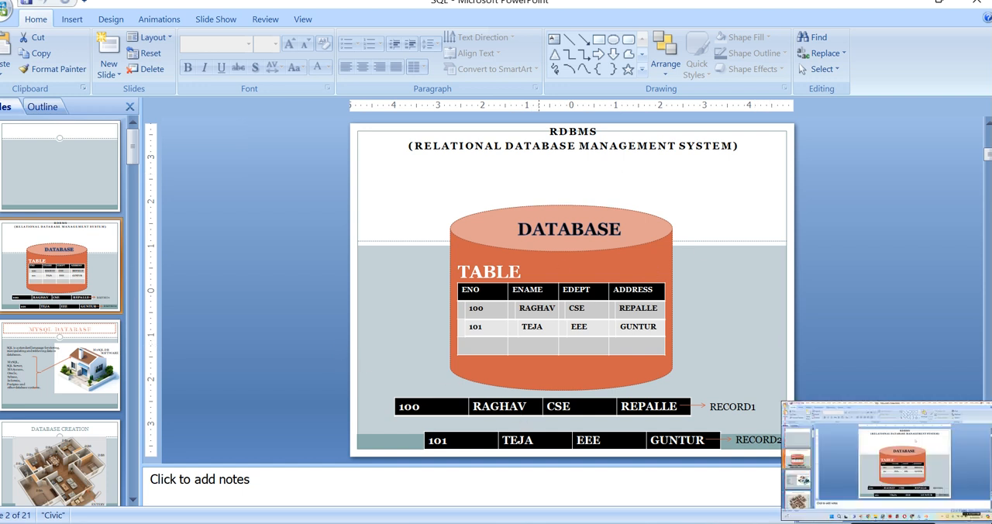
pyautogui.moveTo(466, 523)
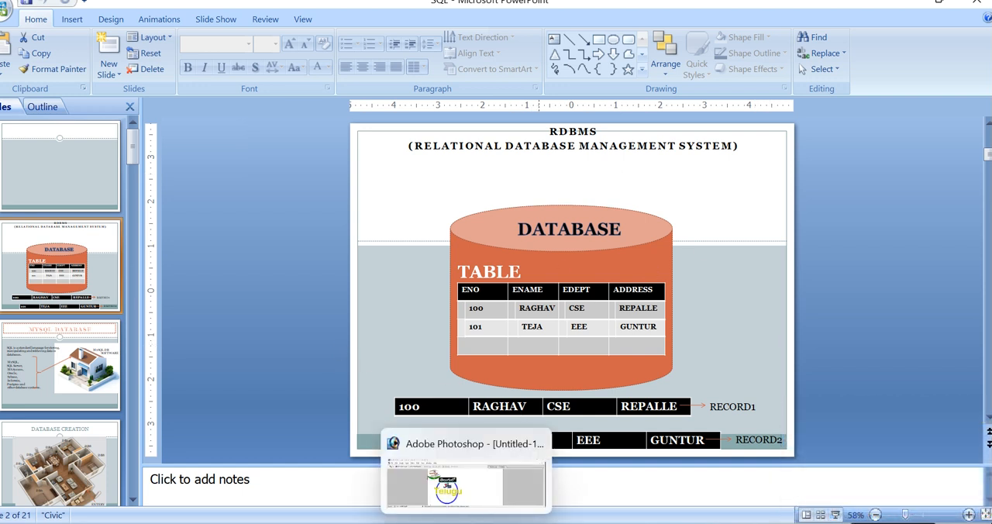
pyautogui.click(466, 523)
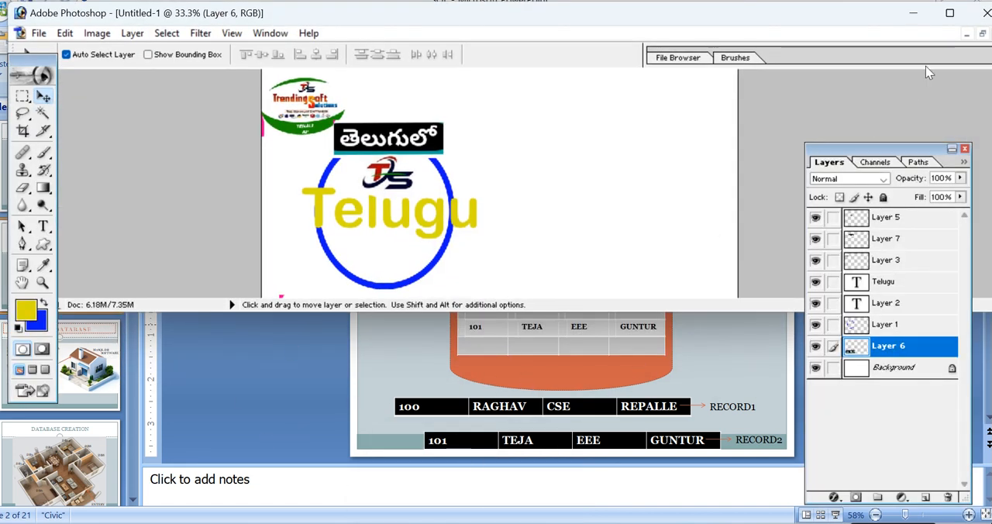
pyautogui.click(947, 24)
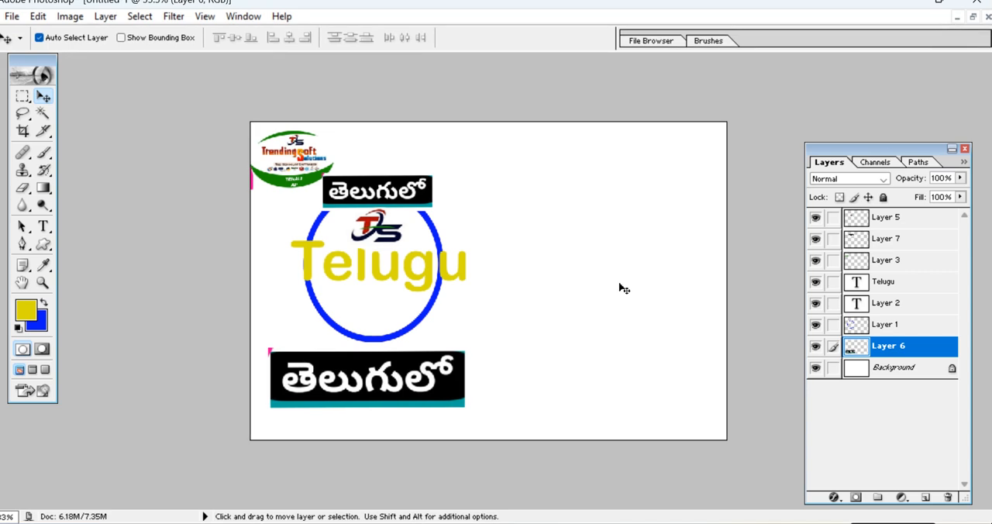
pyautogui.hotkey('ctrl', 'v')
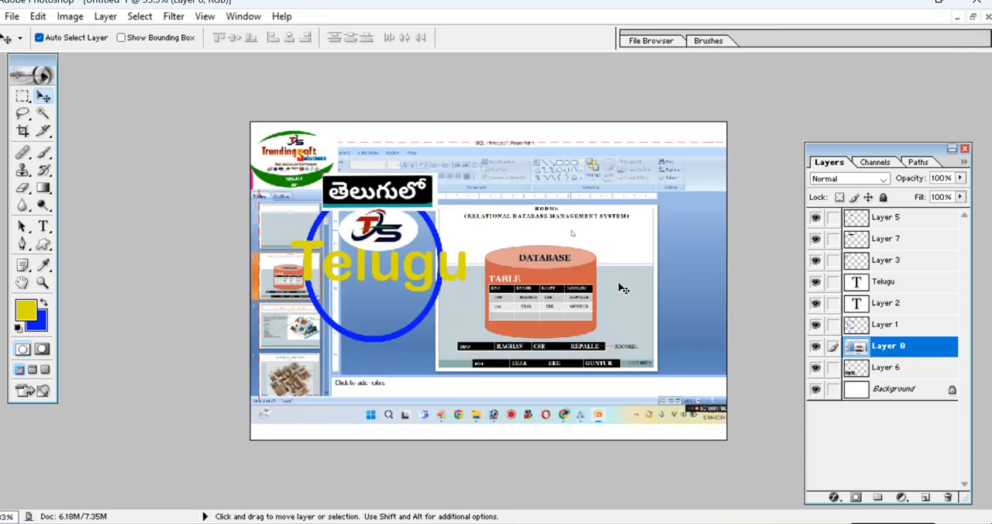
# Reposition the pasted slide screenshot on Layer 8 and scale it down to 67.4%.
pyautogui.moveTo(562, 159); pyautogui.dragTo(612, 164)
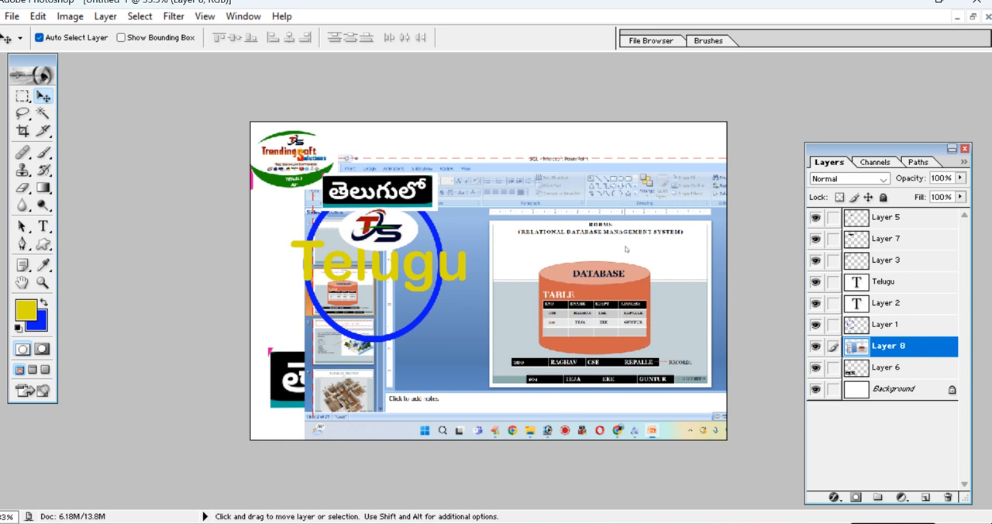
pyautogui.moveTo(620, 234); pyautogui.dragTo(596, 186)
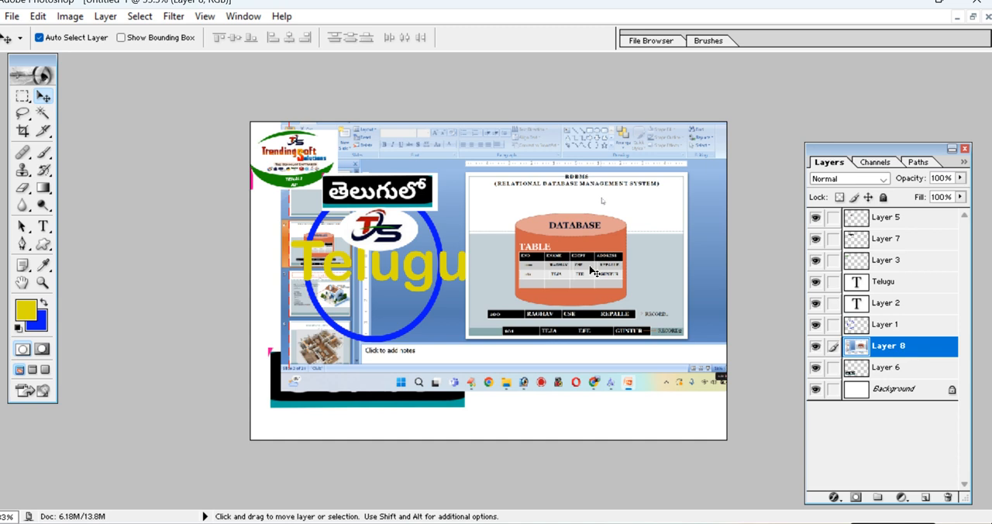
pyautogui.hotkey('ctrl', 't')
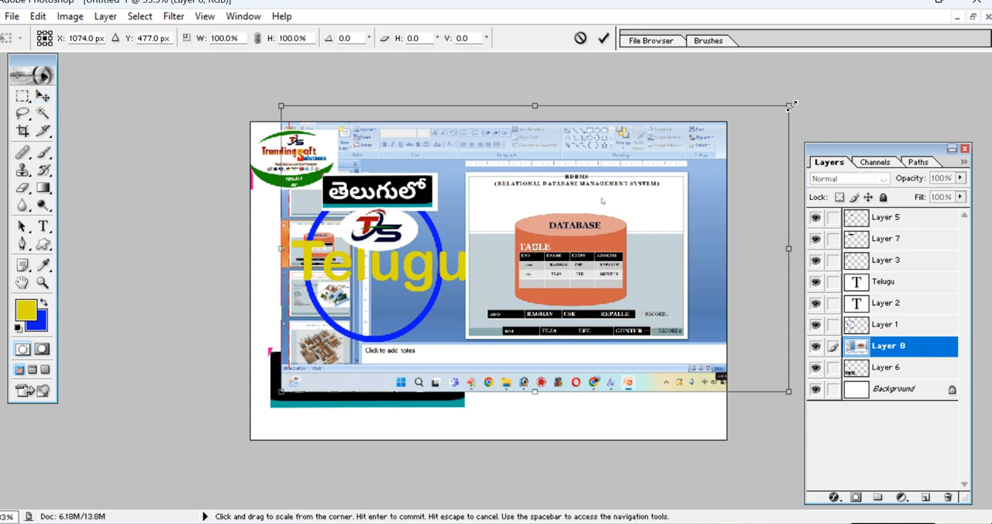
pyautogui.moveTo(790, 105); pyautogui.dragTo(710, 155)
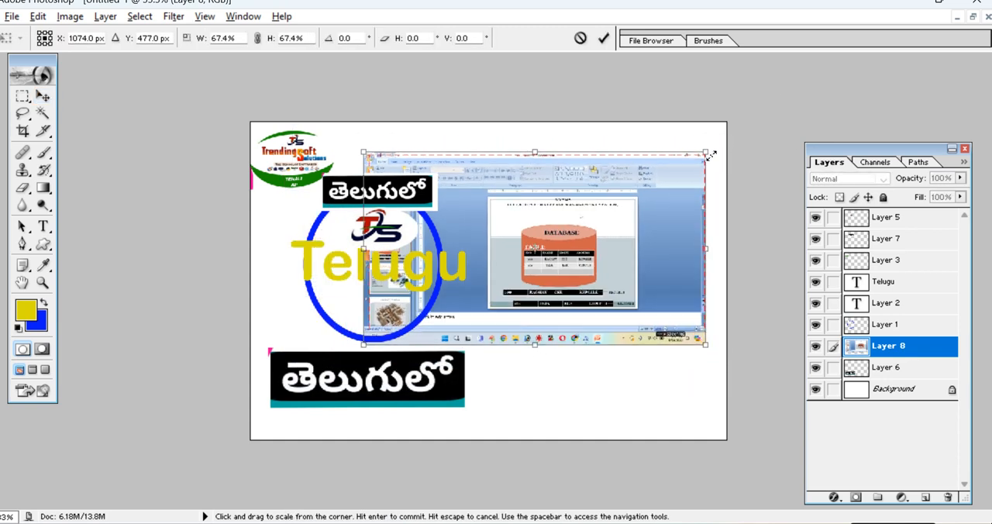
pyautogui.press('Return')
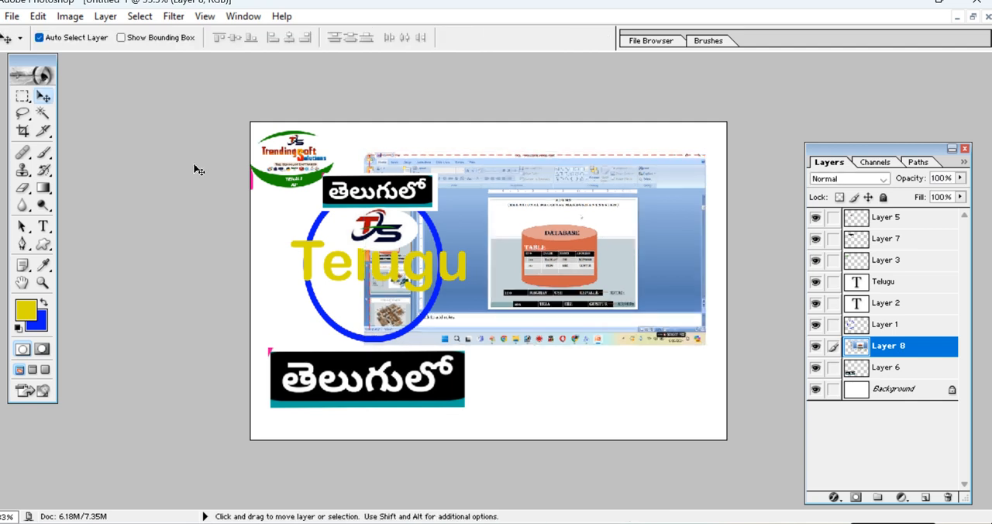
# Erase the parts of the Layer 8 screenshot beyond the slide's right edge and below the slide using rectangular selections.
pyautogui.click(23, 96)
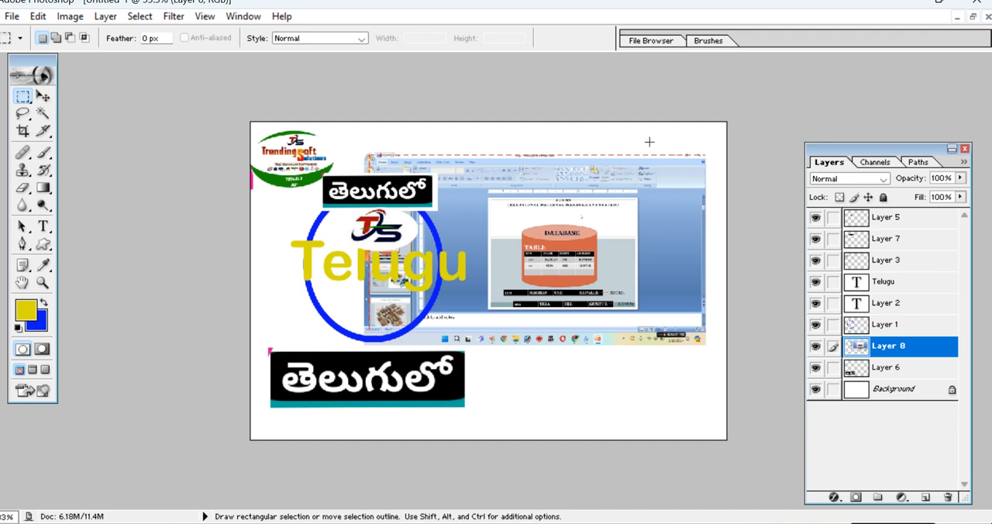
pyautogui.moveTo(649, 199); pyautogui.dragTo(743, 364)
pyautogui.press('Delete')
pyautogui.moveTo(329, 311); pyautogui.dragTo(696, 402)
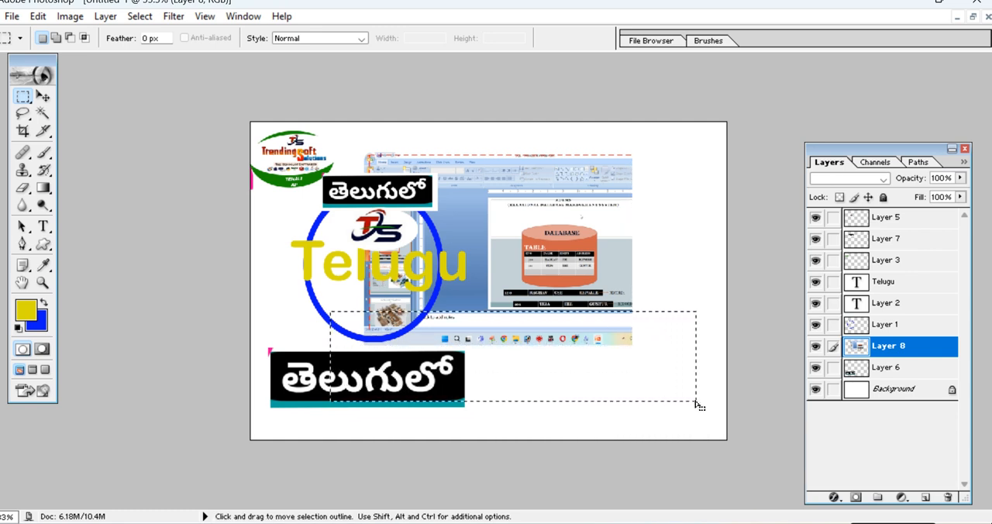
pyautogui.press('Delete')
# Erase the slide thumbnails and blue background to the left of the slide on Layer 8 using a rectangular selection.
pyautogui.moveTo(475, 129); pyautogui.dragTo(325, 411)
pyautogui.press('Right')
pyautogui.press('Right')
pyautogui.press('Right')
pyautogui.press('Right')
pyautogui.press('Right')
pyautogui.press('Right')
pyautogui.press('Right')
pyautogui.press('Right')
pyautogui.press('Right')
pyautogui.press('Right')
pyautogui.press('Right')
pyautogui.press('Right')
pyautogui.press('Right')
pyautogui.press('Right')
pyautogui.press('Right')
pyautogui.press('Right')
pyautogui.press('Right')
pyautogui.press('Right')
pyautogui.press('Right')
pyautogui.press('Right')
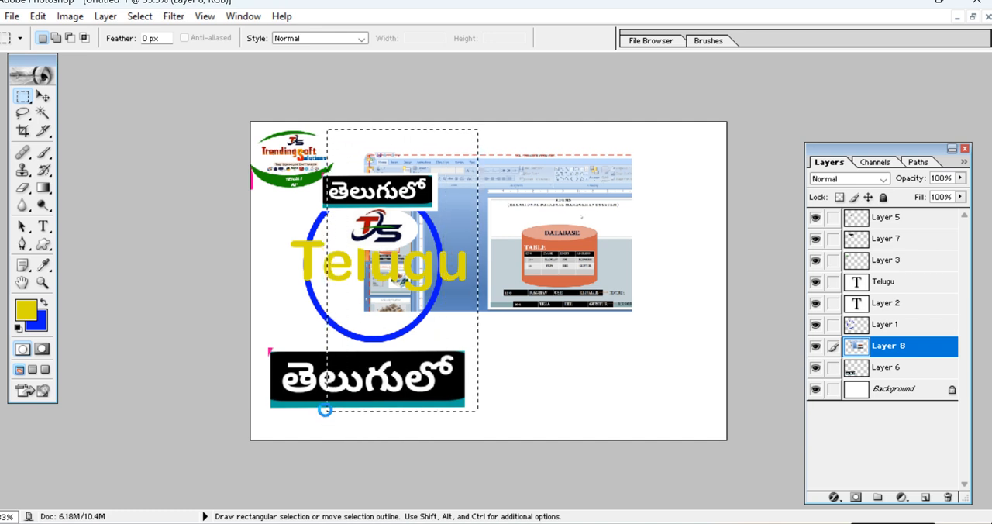
pyautogui.press('Right')
pyautogui.press('Right')
pyautogui.press('Right')
pyautogui.press('Right')
pyautogui.press('Right')
pyautogui.press('Right')
pyautogui.press('Right')
pyautogui.press('Right')
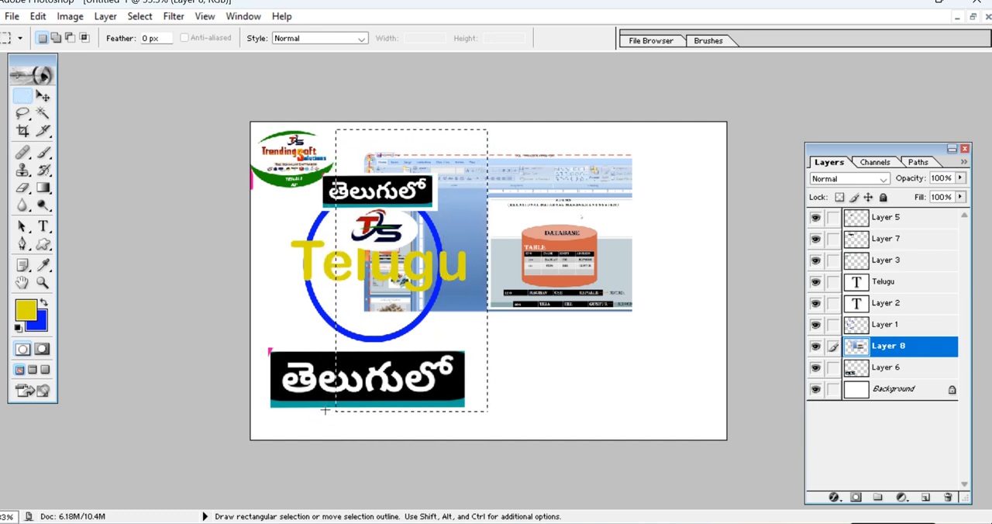
pyautogui.press('Delete')
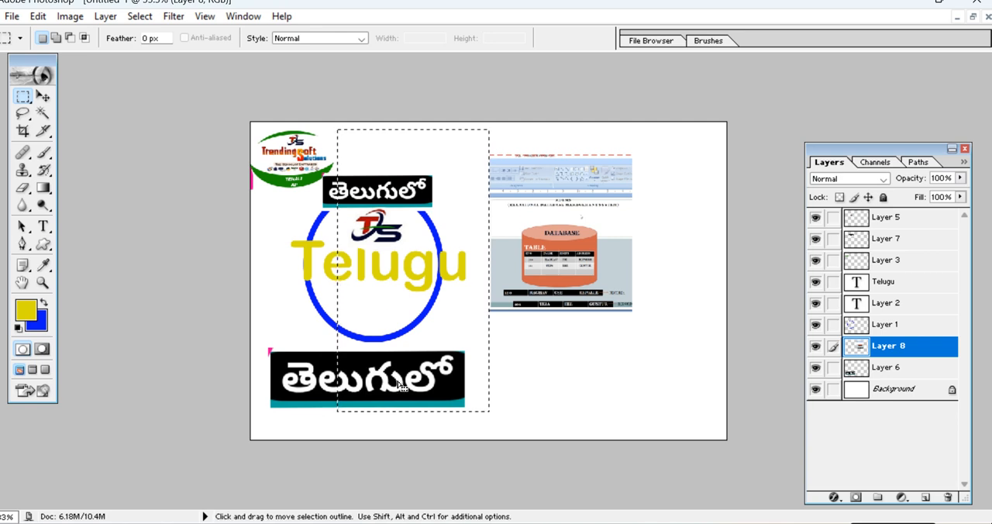
# Erase the ribbon and slide title above the database cylinder on Layer 8, and clear the selection.
pyautogui.click(539, 136)
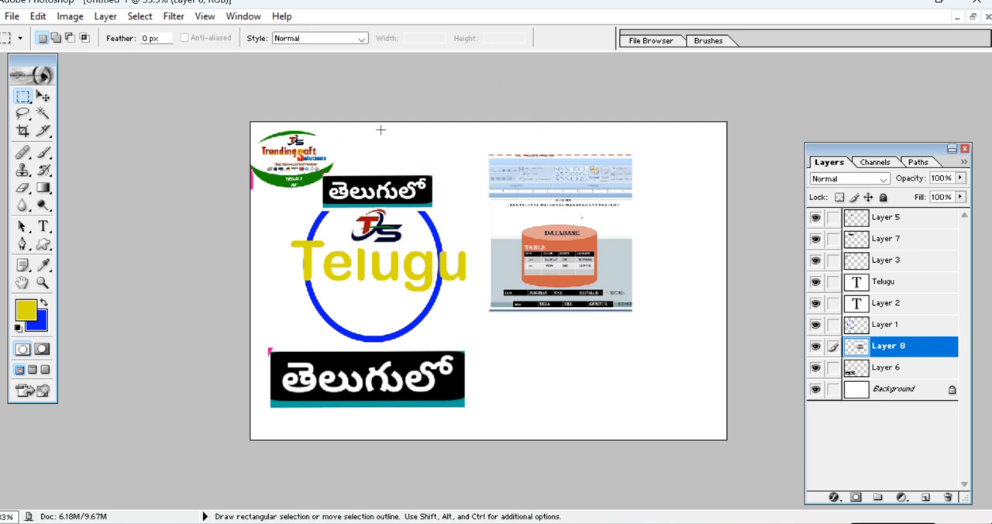
pyautogui.moveTo(439, 189); pyautogui.dragTo(657, 219)
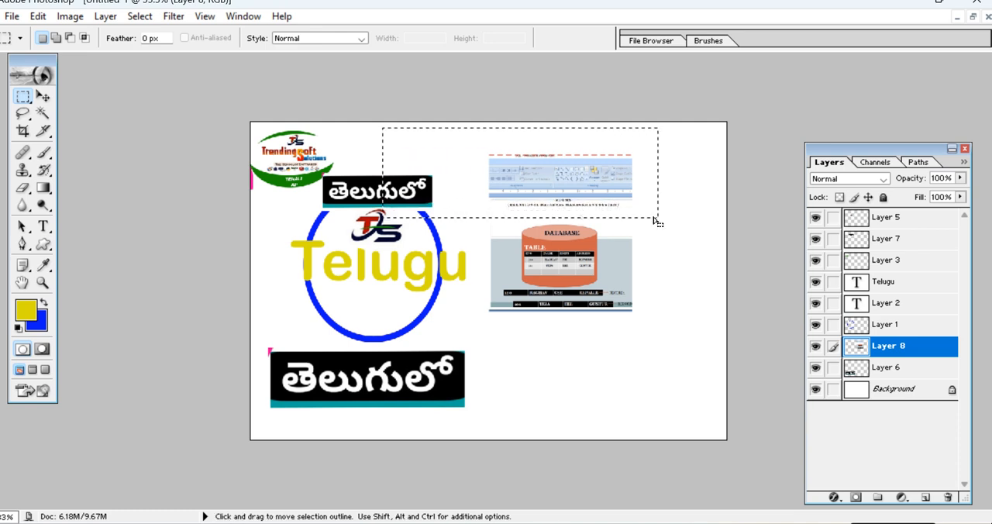
pyautogui.press('Delete')
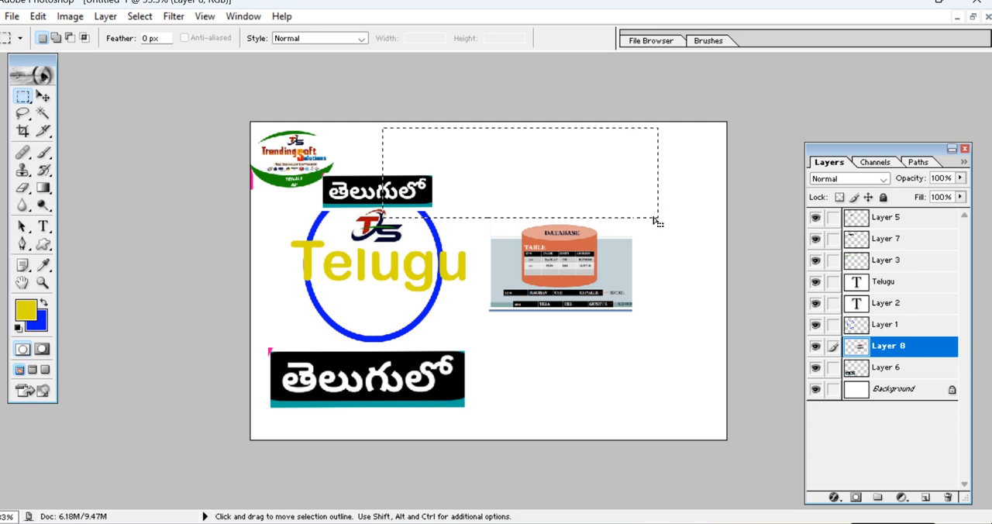
pyautogui.click(693, 281)
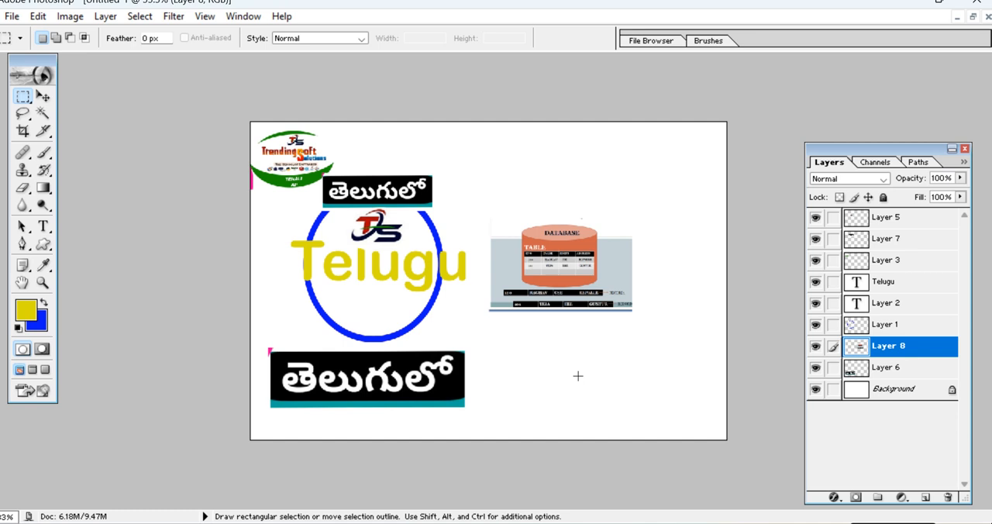
pyautogui.click(42, 95)
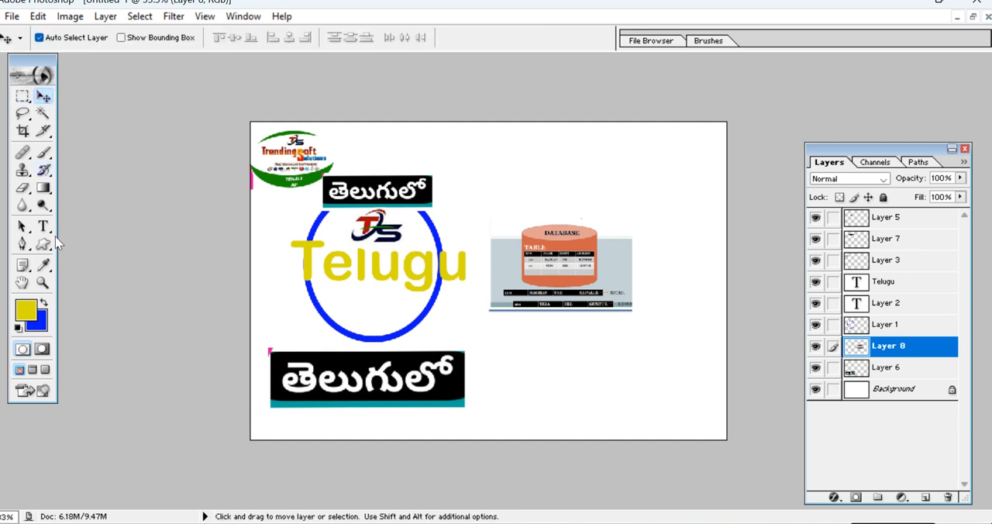
pyautogui.click(22, 245)
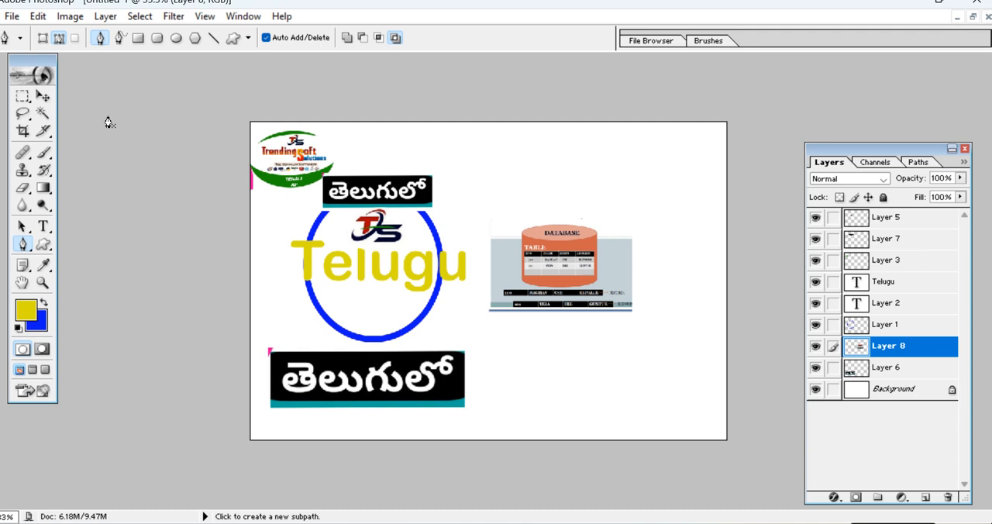
pyautogui.click(42, 95)
pyautogui.rightClick(559, 258)
pyautogui.press('Escape')
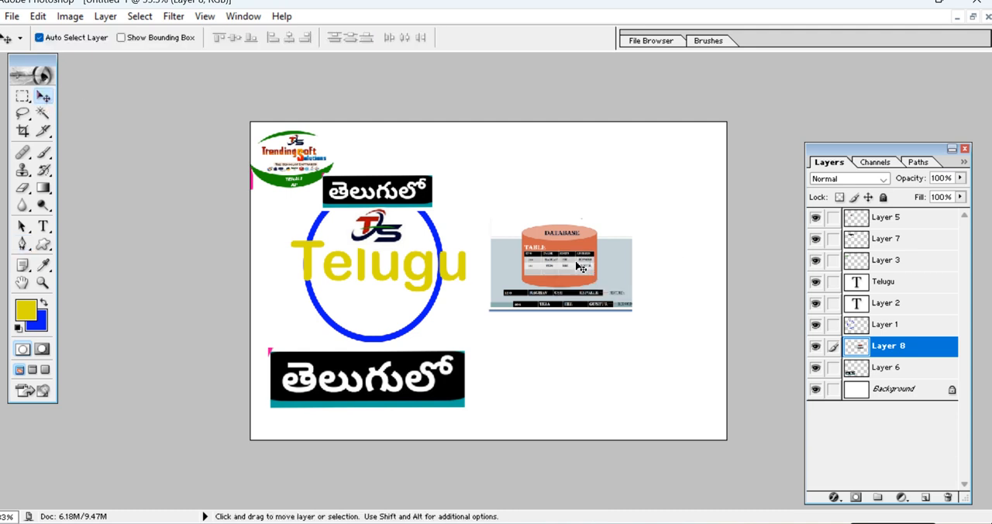
# Scale the database picture on Layer 8 up to 335.2% and position it over the right part of the banner.
pyautogui.hotkey('ctrl', 't')
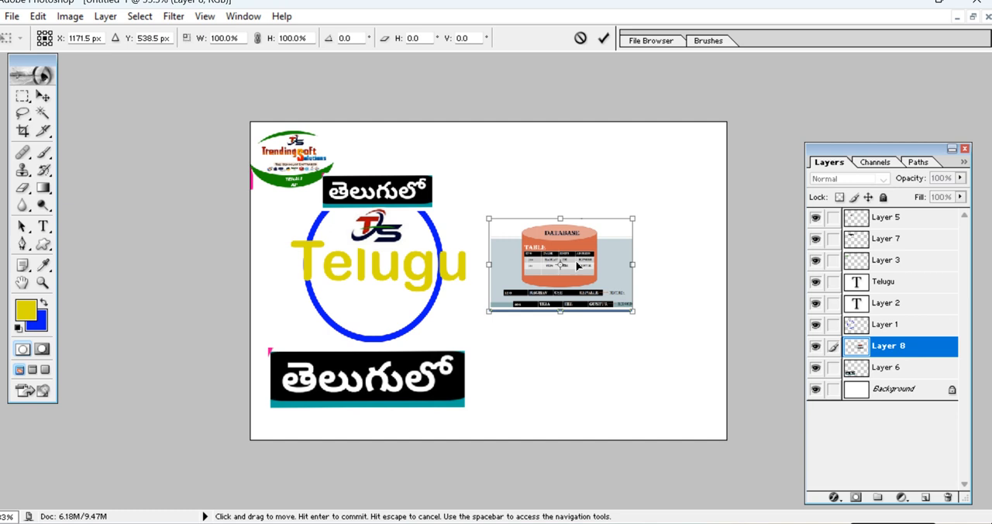
pyautogui.moveTo(634, 217); pyautogui.dragTo(744, 58)
pyautogui.moveTo(646, 221); pyautogui.dragTo(651, 246)
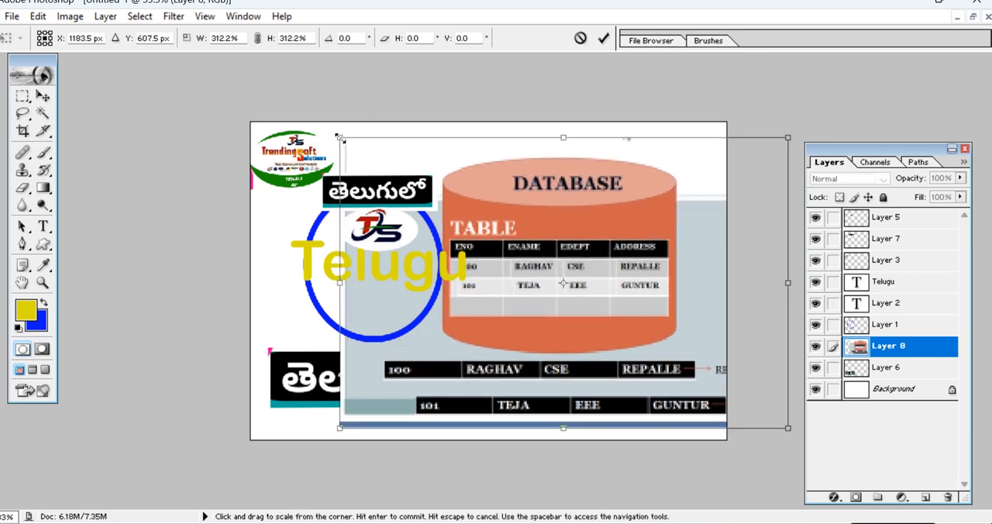
pyautogui.moveTo(339, 138); pyautogui.dragTo(327, 121)
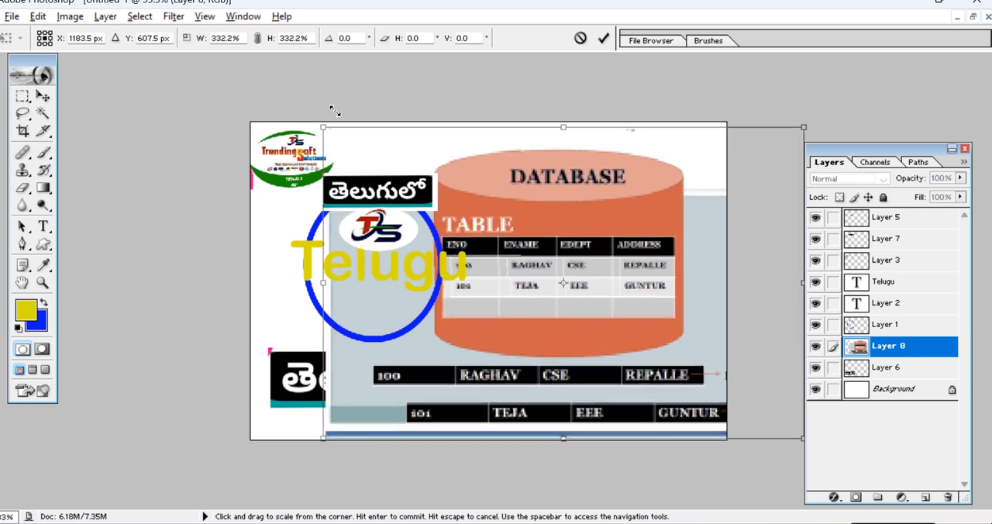
pyautogui.moveTo(598, 262); pyautogui.dragTo(598, 274)
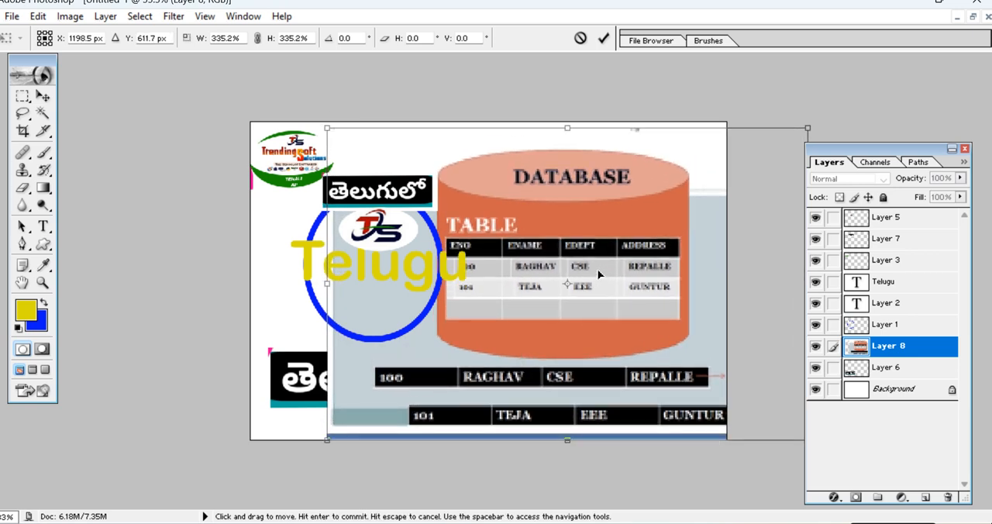
pyautogui.press('Return')
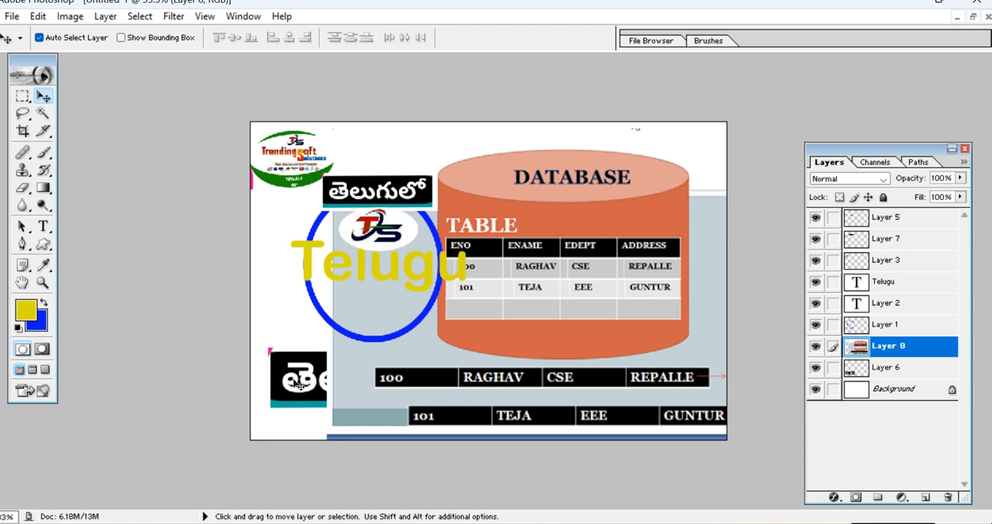
# Move Layer 8 below Layer 6 in the layer stack and nudge the database picture slightly left.
pyautogui.click(815, 368)
pyautogui.click(815, 368)
pyautogui.moveTo(924, 352); pyautogui.dragTo(931, 378)
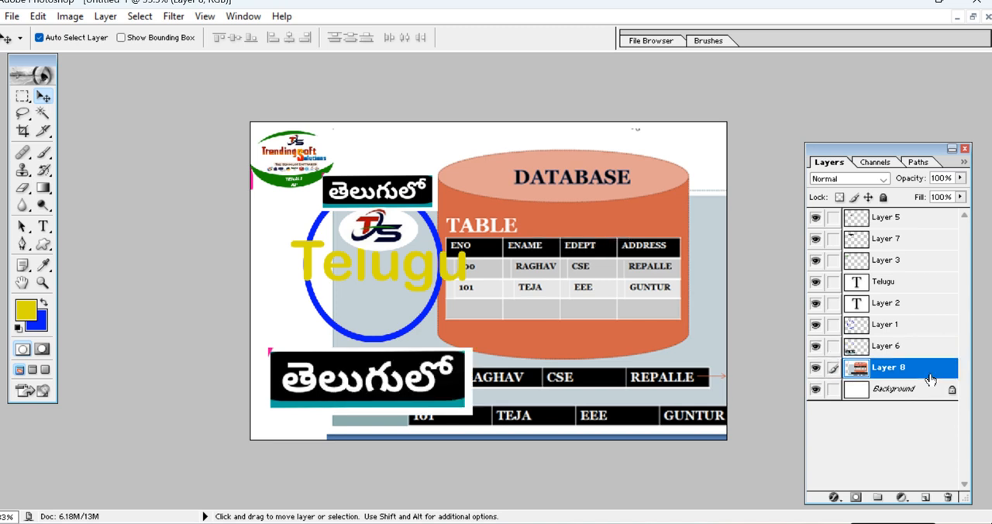
pyautogui.moveTo(586, 252)
pyautogui.mouseDown()
pyautogui.moveTo(588, 237)
pyautogui.moveTo(587, 253)
pyautogui.mouseUp()
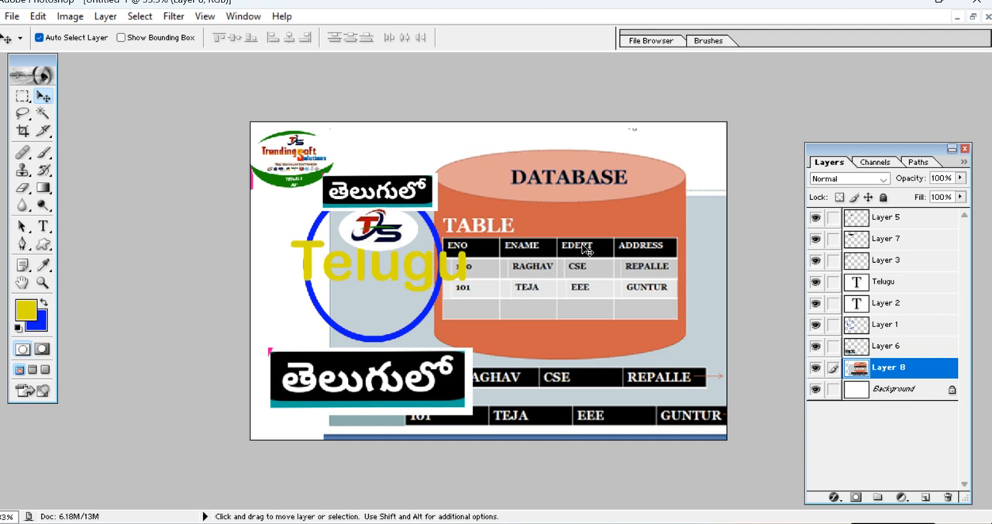
# Enlarge Layer 8 further and shift it left so the slide picture spans the full banner width.
pyautogui.hotkey('ctrl', 't')
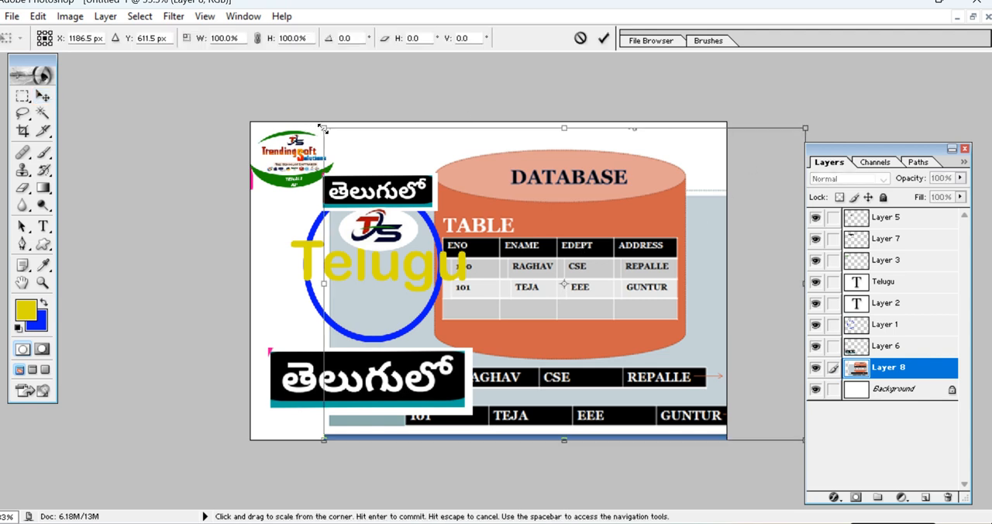
pyautogui.moveTo(323, 127); pyautogui.dragTo(279, 102)
pyautogui.moveTo(568, 206); pyautogui.dragTo(542, 208)
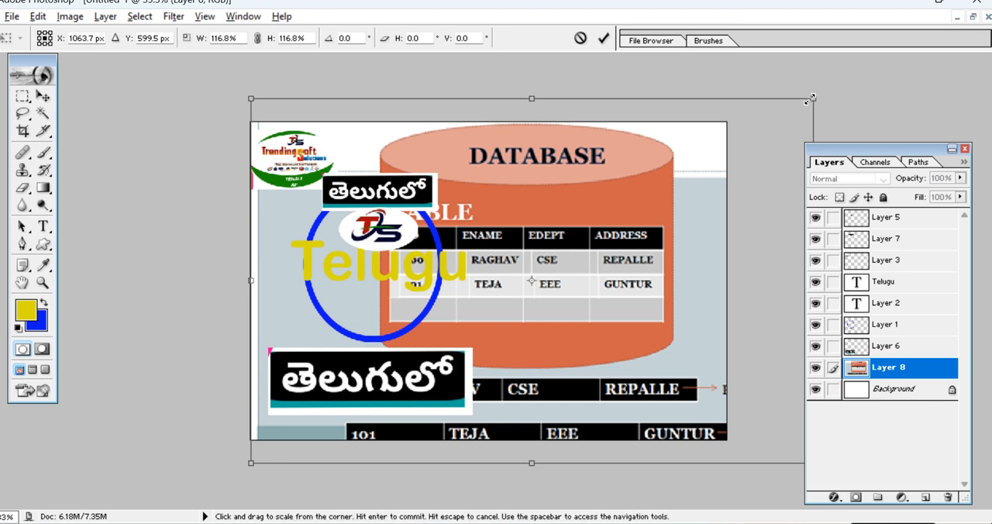
pyautogui.moveTo(810, 98); pyautogui.dragTo(798, 93)
pyautogui.moveTo(696, 197); pyautogui.dragTo(695, 206)
pyautogui.press('Return')
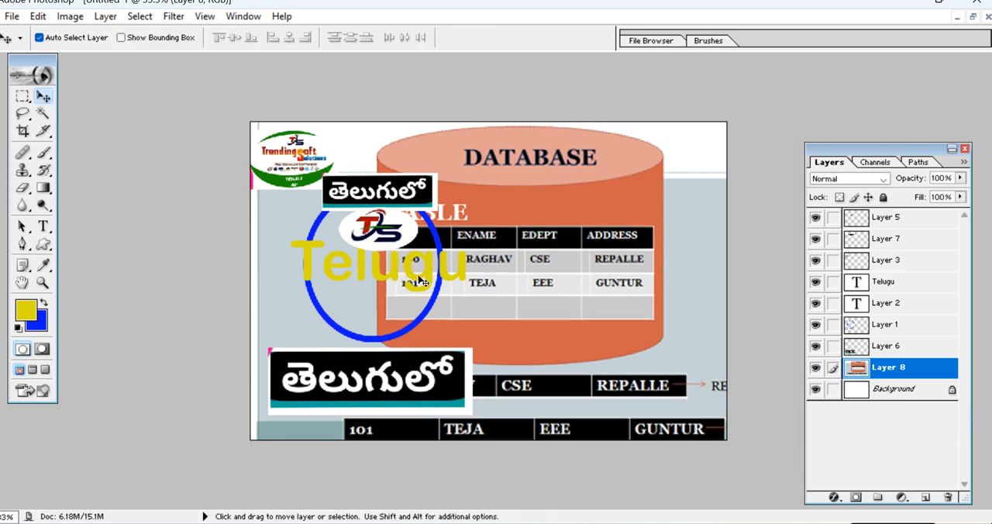
# Move Layer 8 to the right and scale it down to 75.3%, placing the database cylinder beside the ring.
pyautogui.rightClick(577, 200)
pyautogui.click(588, 205)
pyautogui.moveTo(581, 204); pyautogui.dragTo(700, 200)
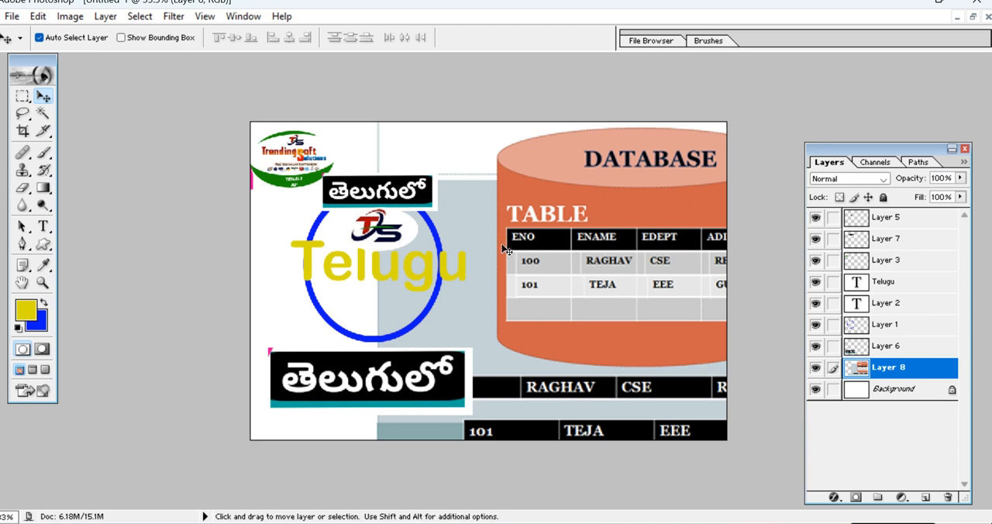
pyautogui.hotkey('ctrl', 't')
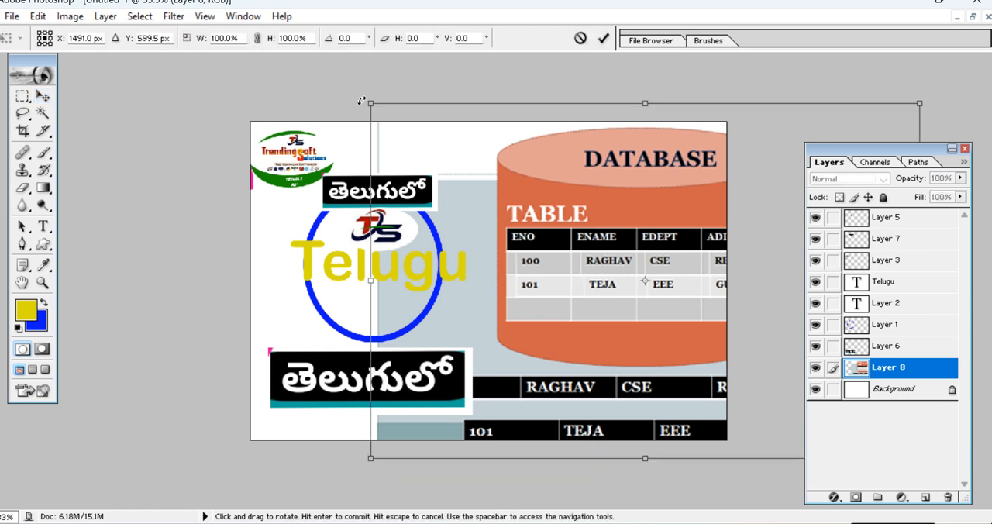
pyautogui.moveTo(369, 102); pyautogui.dragTo(437, 146)
pyautogui.moveTo(601, 249); pyautogui.dragTo(563, 243)
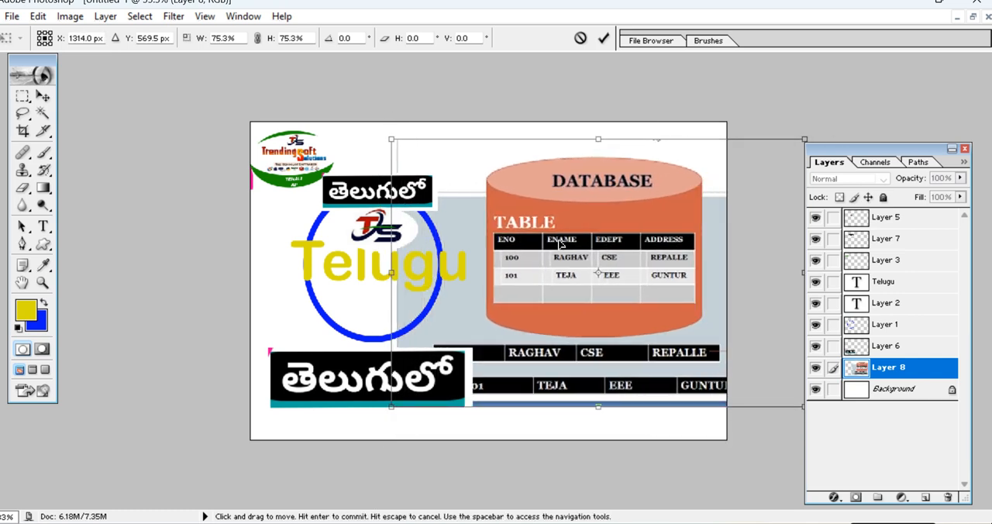
pyautogui.press('Return')
# Erase the part of Layer 8 behind the ring and Telugu labels using a full-height rectangular selection, and clear the selection.
pyautogui.rightClick(470, 217)
pyautogui.click(479, 222)
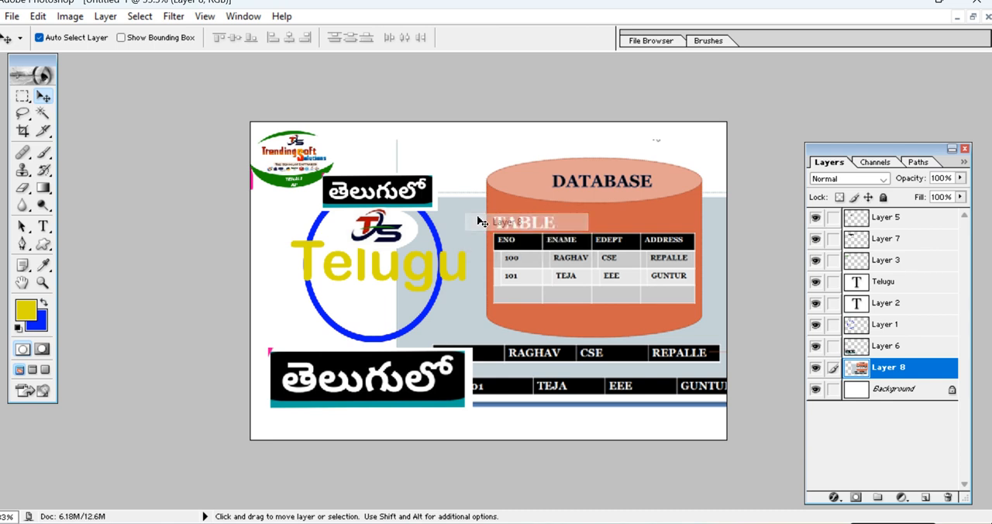
pyautogui.click(22, 95)
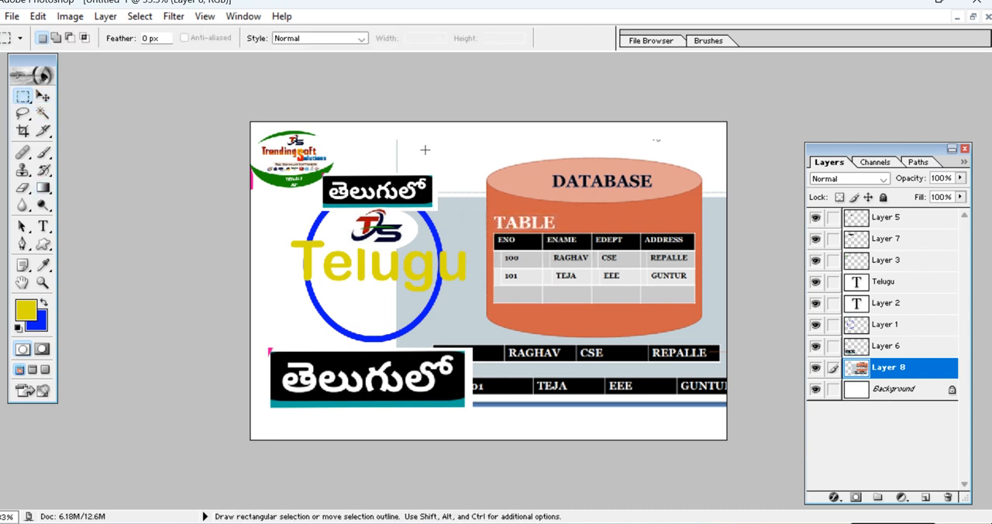
pyautogui.moveTo(470, 124); pyautogui.dragTo(334, 445)
pyautogui.press('Delete')
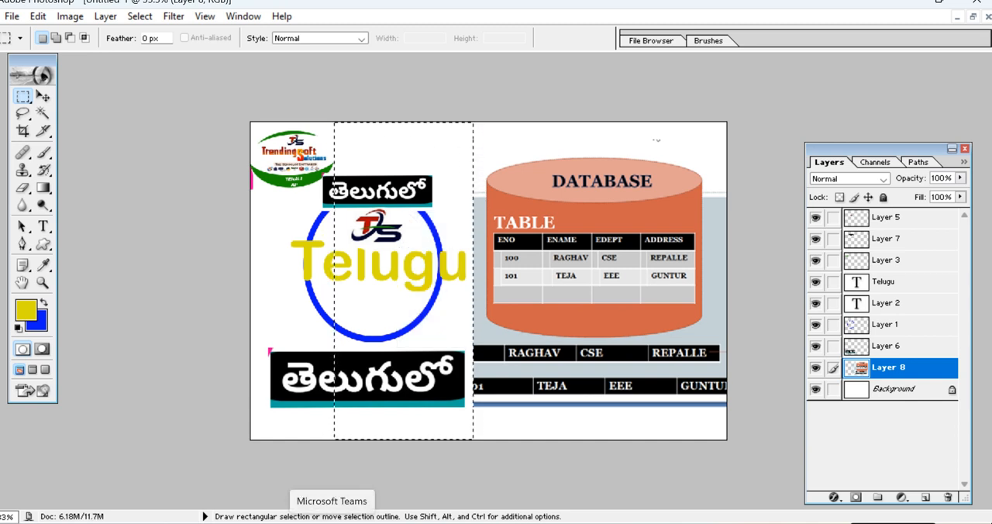
pyautogui.hotkey('ctrl', 'd')
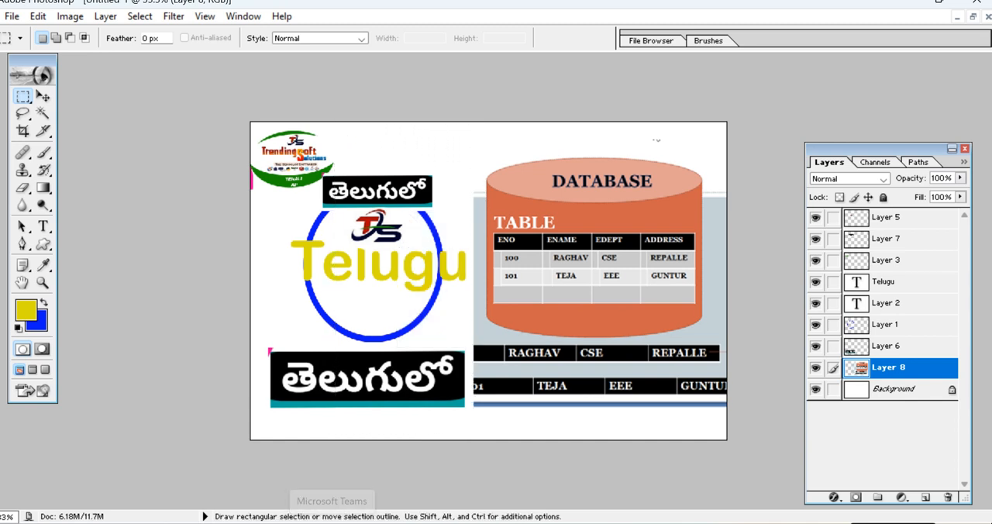
# Try to trace the database cylinder's outline with the Pen tool, and undo the path points.
pyautogui.click(22, 243)
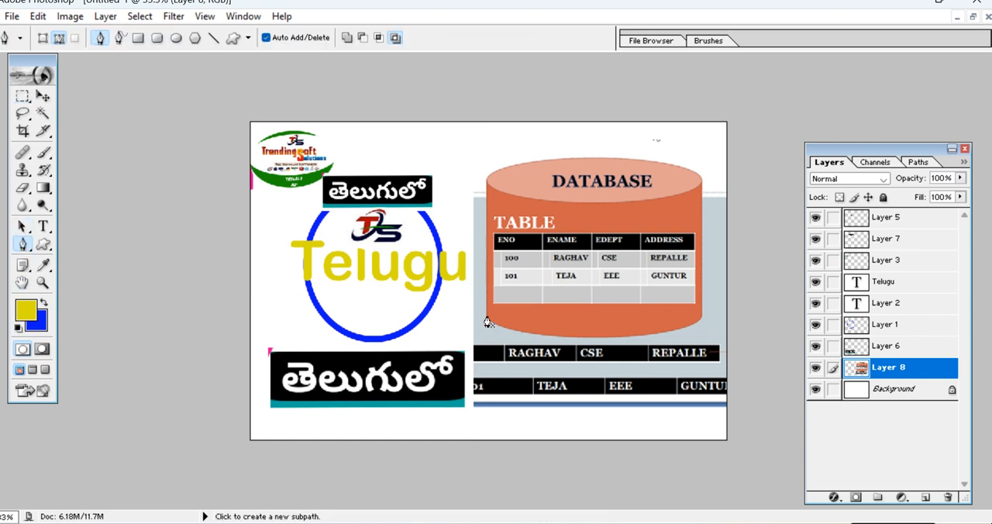
pyautogui.click(486, 314)
pyautogui.click(486, 183)
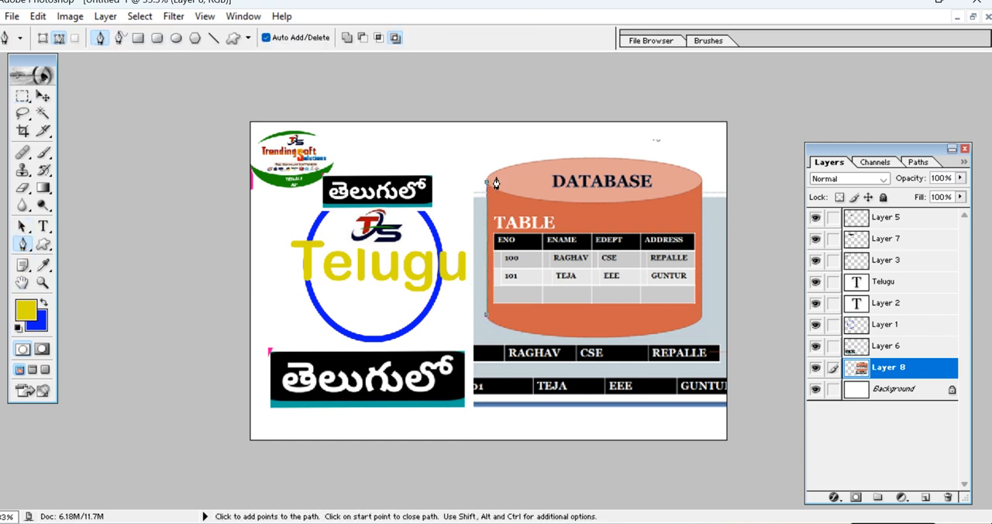
pyautogui.click(700, 183)
pyautogui.hotkey('ctrl', 'z')
pyautogui.click(701, 178)
pyautogui.hotkey('ctrl', 'alt', 'z')
pyautogui.hotkey('ctrl', 'alt', 'z')
pyautogui.hotkey('ctrl', 'alt', 'z')
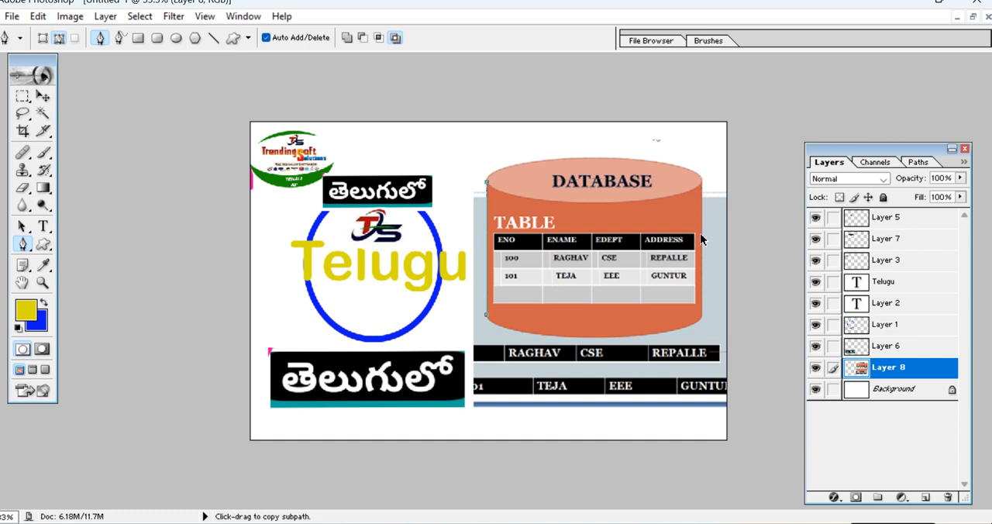
pyautogui.hotkey('ctrl', 'alt', 'z')
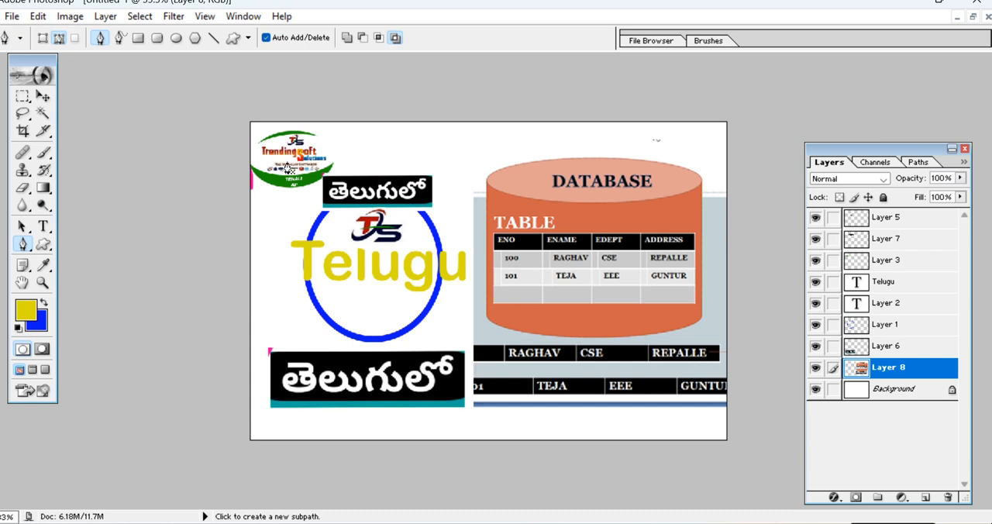
# Shift the Trending Soft Solutions logo toward the banner's upper-left corner and move the database picture slightly right.
pyautogui.click(41, 96)
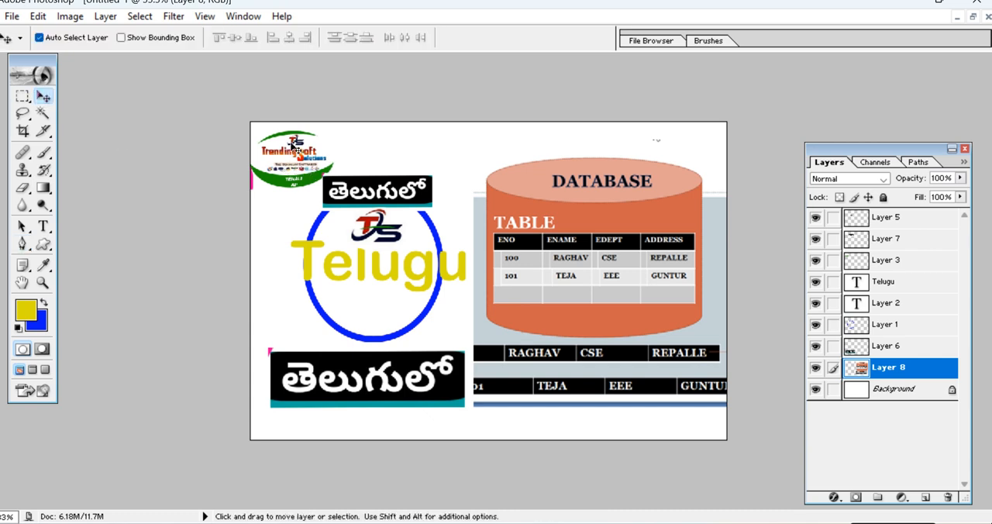
pyautogui.rightClick(310, 148)
pyautogui.click(307, 155)
pyautogui.moveTo(306, 158); pyautogui.dragTo(286, 151)
pyautogui.rightClick(603, 219)
pyautogui.click(618, 225)
pyautogui.moveTo(610, 210); pyautogui.dragTo(622, 207)
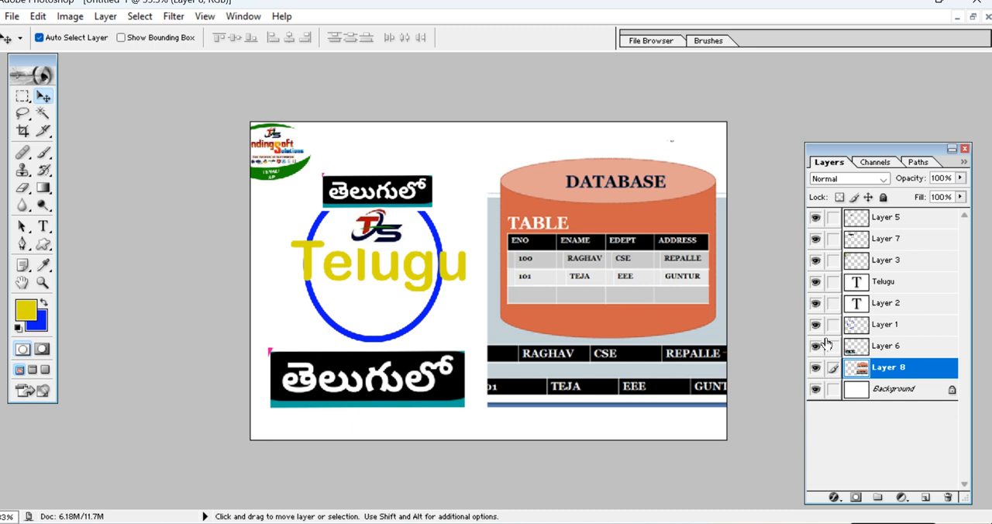
# Arrange Layer 3 above Layer 7 and Layer 2 above the Telugu text layer, and move the Trending Soft Solutions logo right.
pyautogui.moveTo(862, 362); pyautogui.dragTo(891, 233)
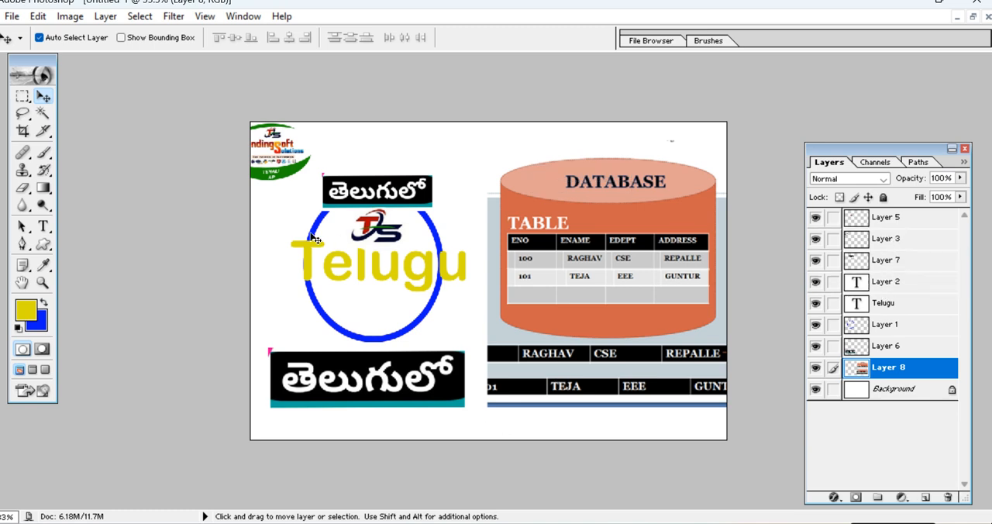
pyautogui.rightClick(277, 151)
pyautogui.click(291, 158)
pyautogui.moveTo(284, 151); pyautogui.dragTo(307, 139)
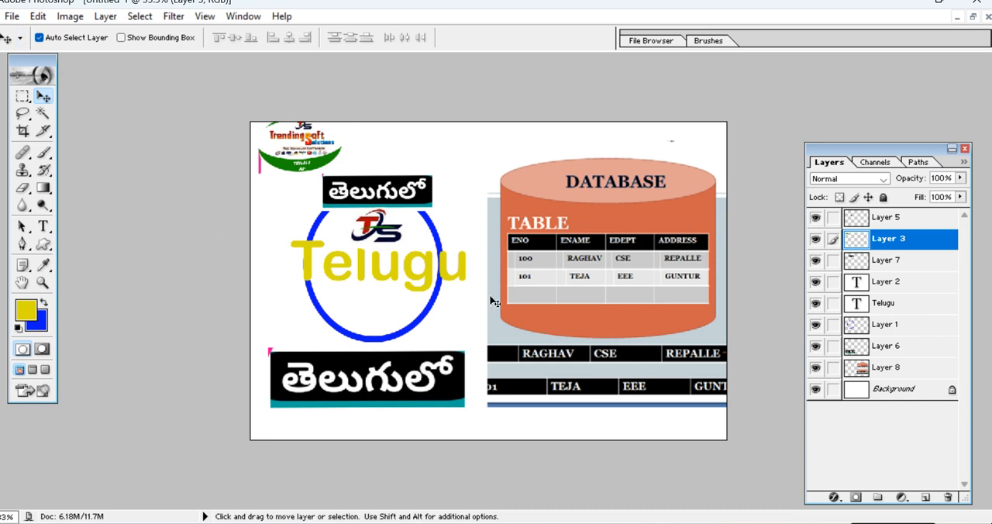
# Save the banner as a Photoshop file named thumnail in the TUTORIAL SQL folder.
pyautogui.click(11, 17)
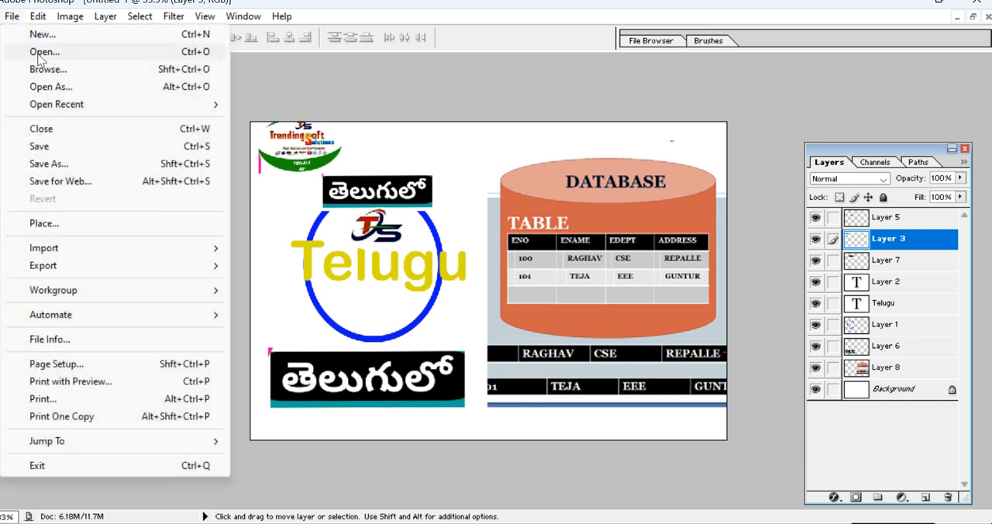
pyautogui.click(41, 146)
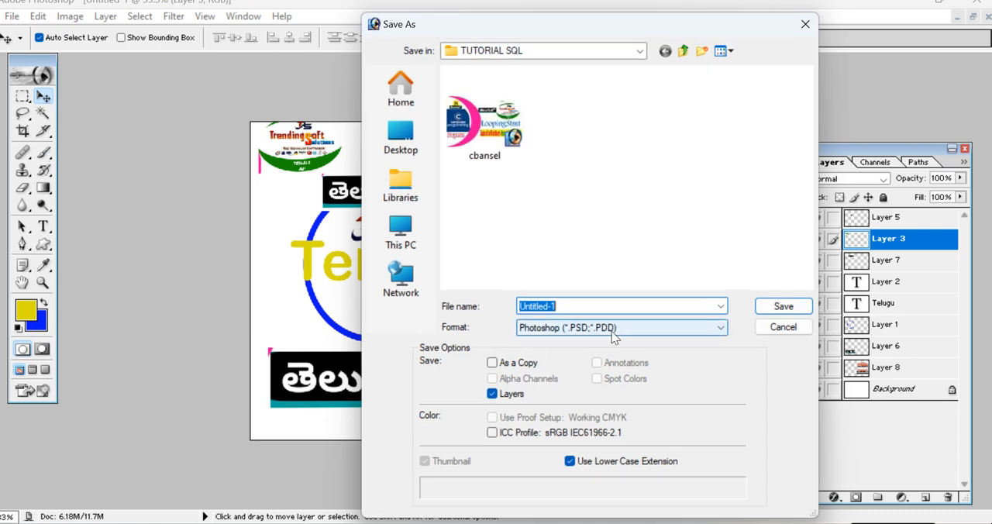
pyautogui.write('thumnail')
pyautogui.click(781, 306)
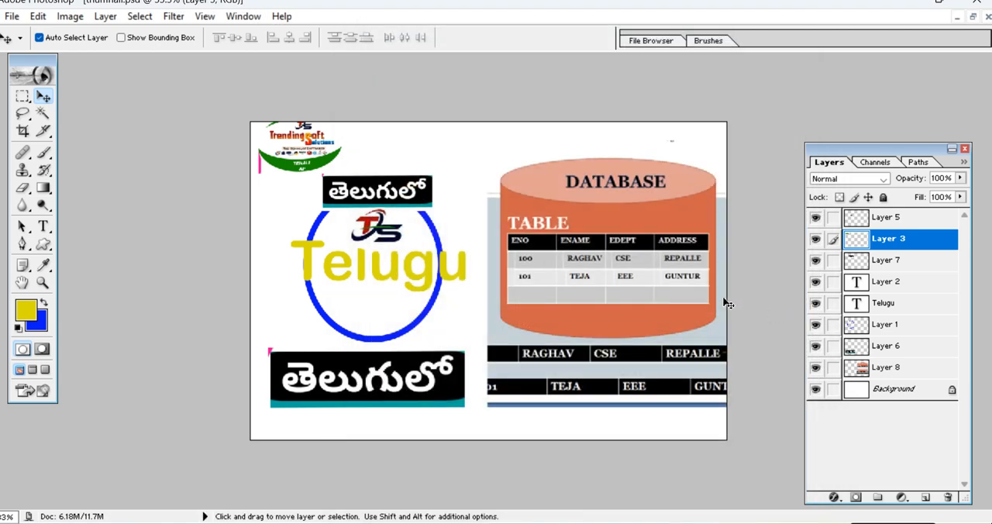
# Save a JPEG copy of the banner to the Desktop as thumnail copy.jpg, with quality 10 (Maximum) and Baseline ("Standard") format.
pyautogui.click(12, 17)
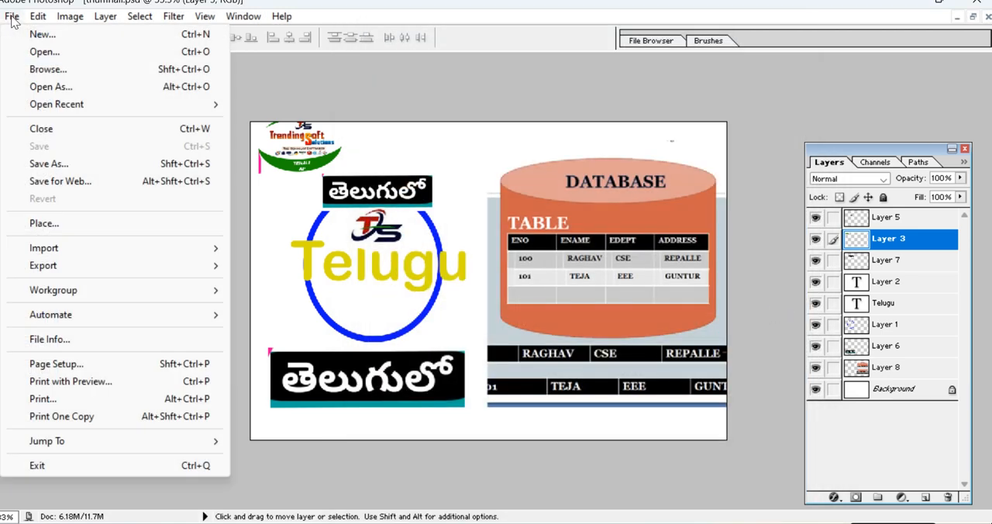
pyautogui.click(49, 163)
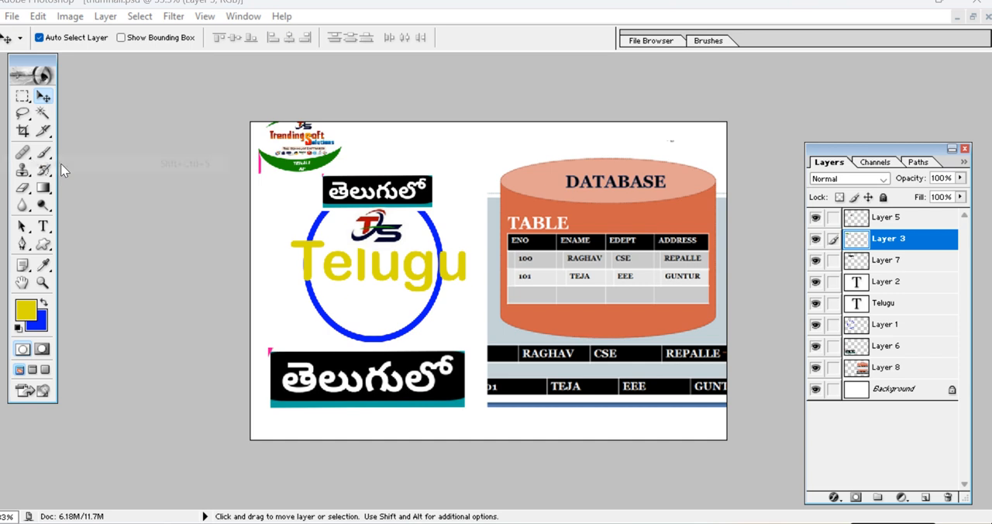
pyautogui.click(636, 327)
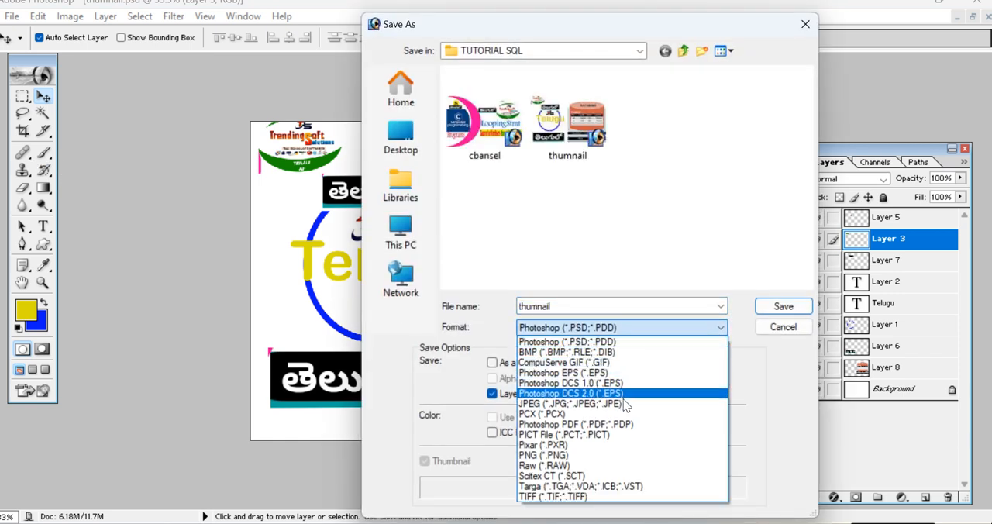
pyautogui.click(625, 408)
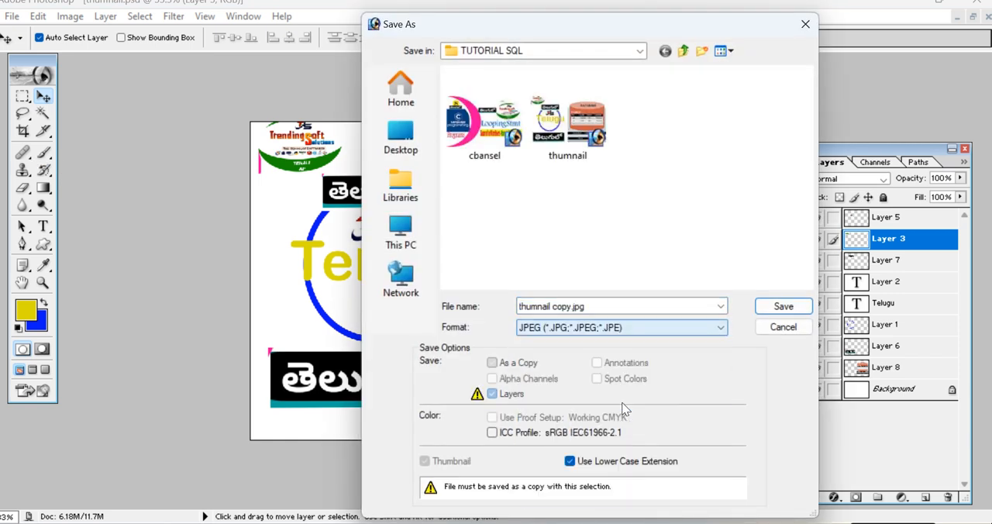
pyautogui.doubleClick(603, 306)
pyautogui.click(603, 307)
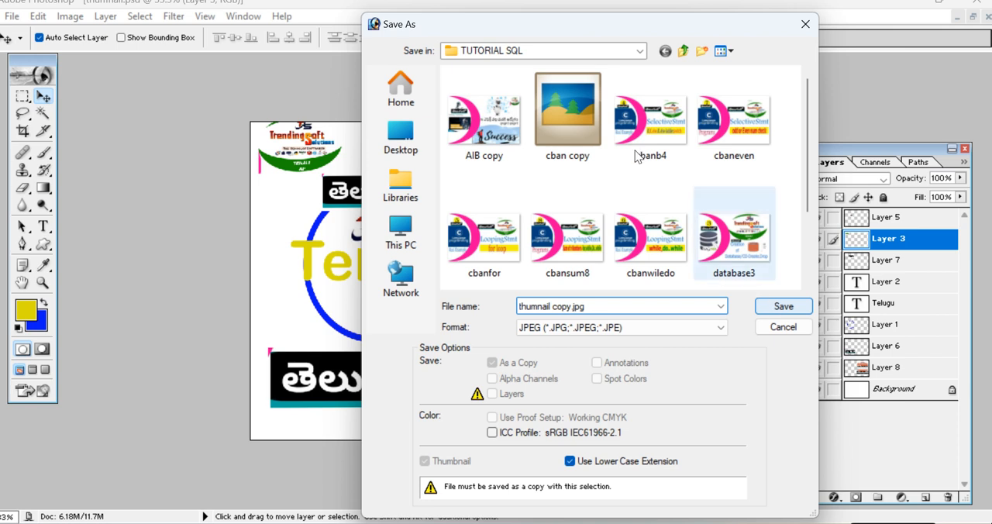
pyautogui.click(513, 58)
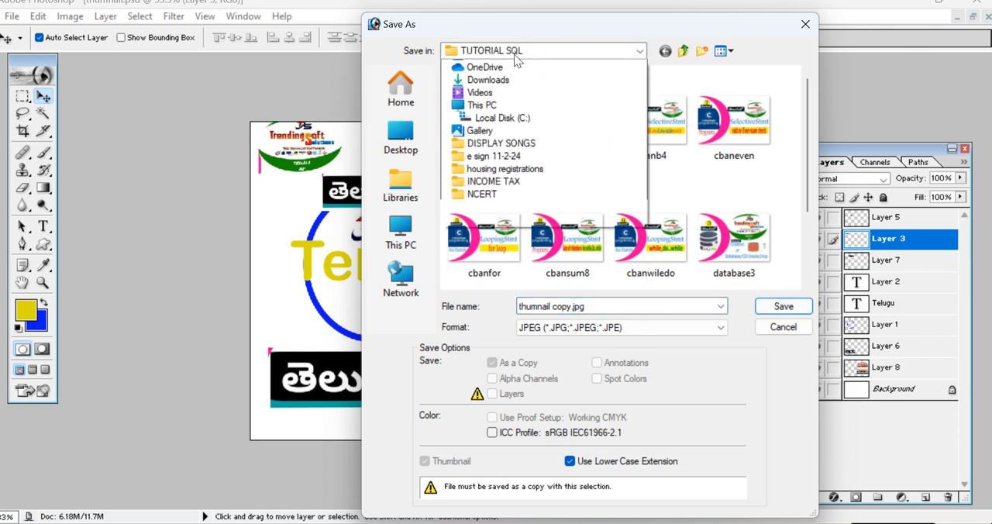
pyautogui.click(481, 83)
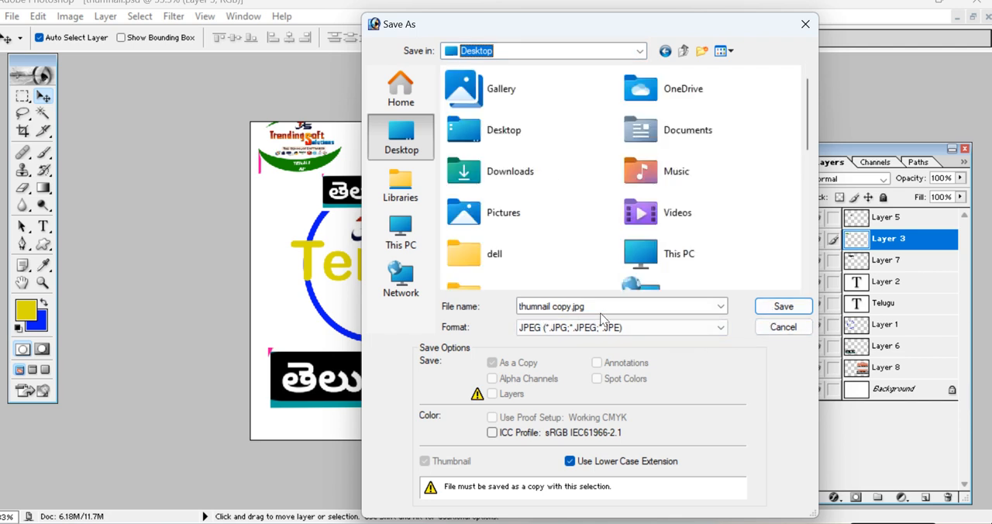
pyautogui.click(777, 307)
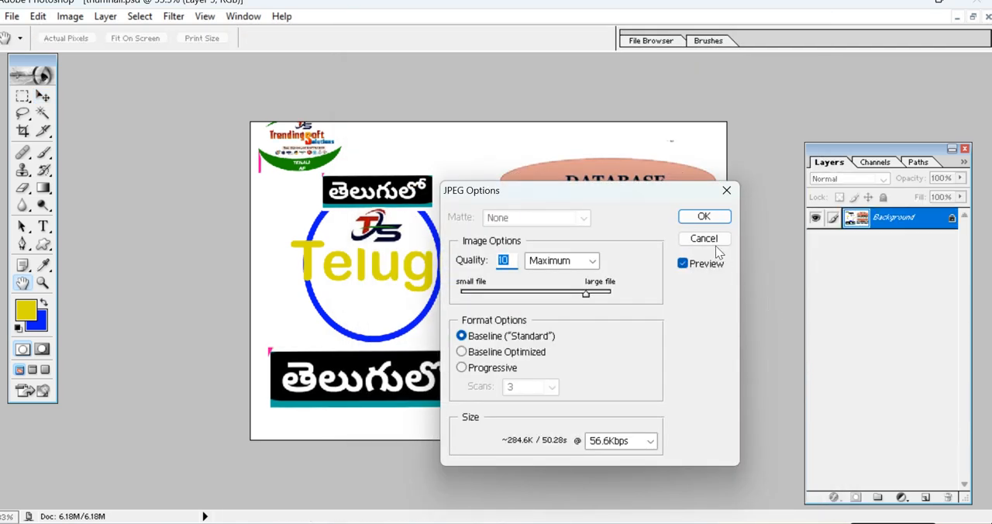
pyautogui.click(702, 216)
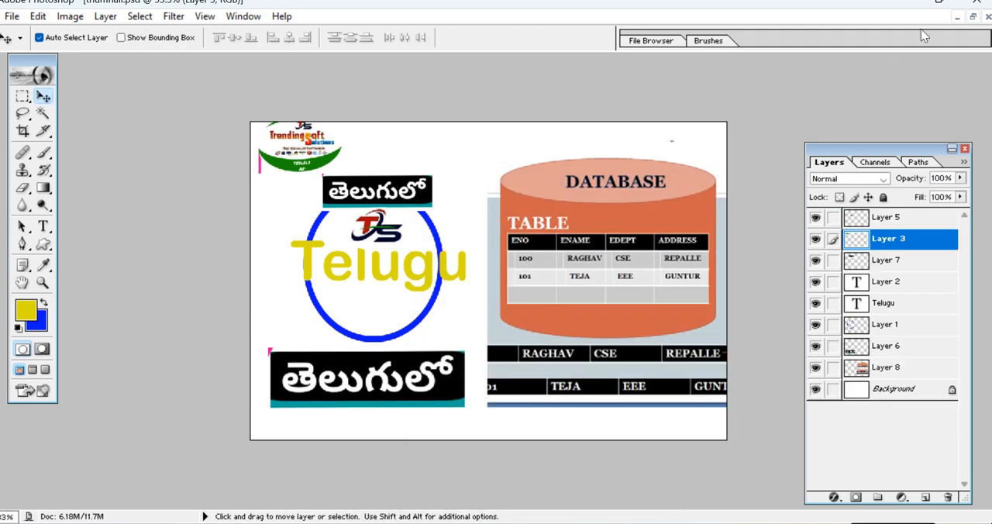
# Minimise the open windows, view thumnail copy from the desktop in the picture viewer, and close it.
pyautogui.click(900, 2)
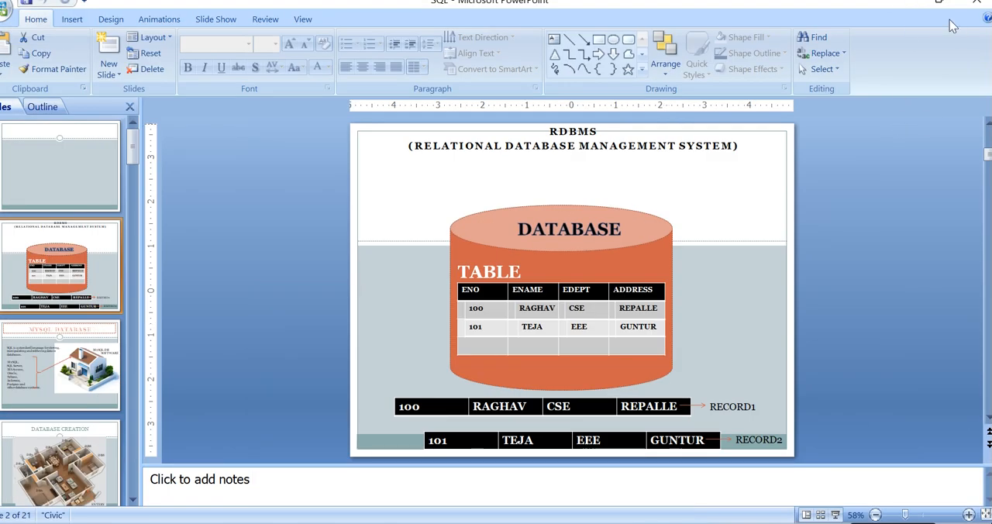
pyautogui.click(900, 3)
pyautogui.click(897, 3)
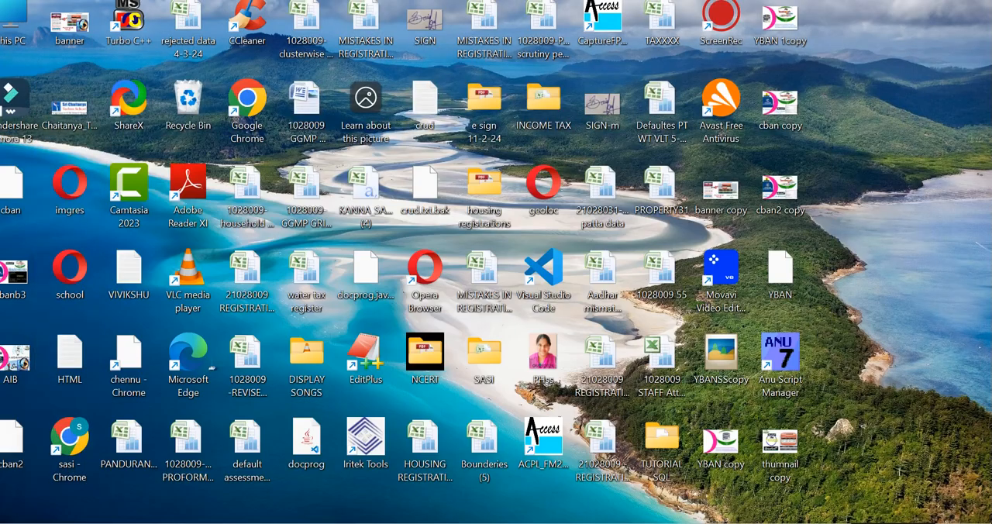
pyautogui.doubleClick(779, 446)
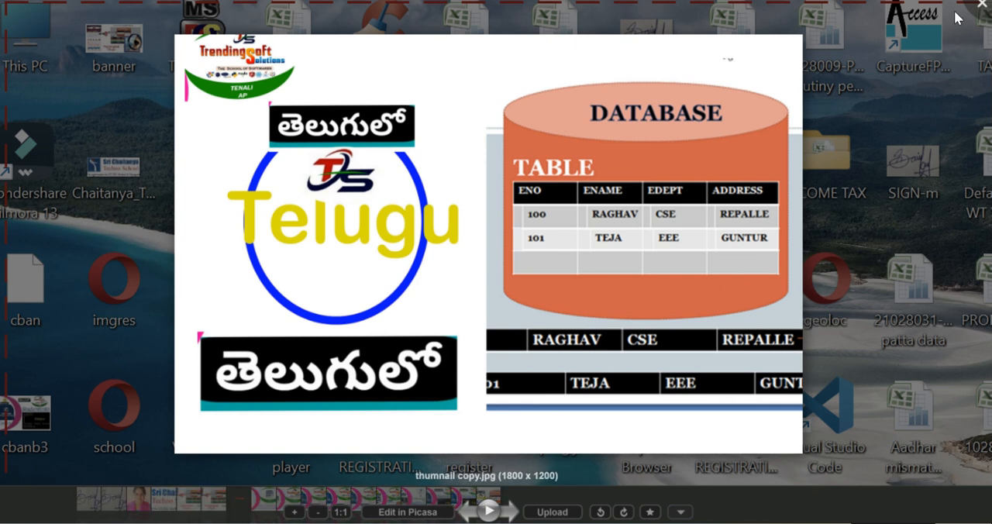
pyautogui.click(978, 7)
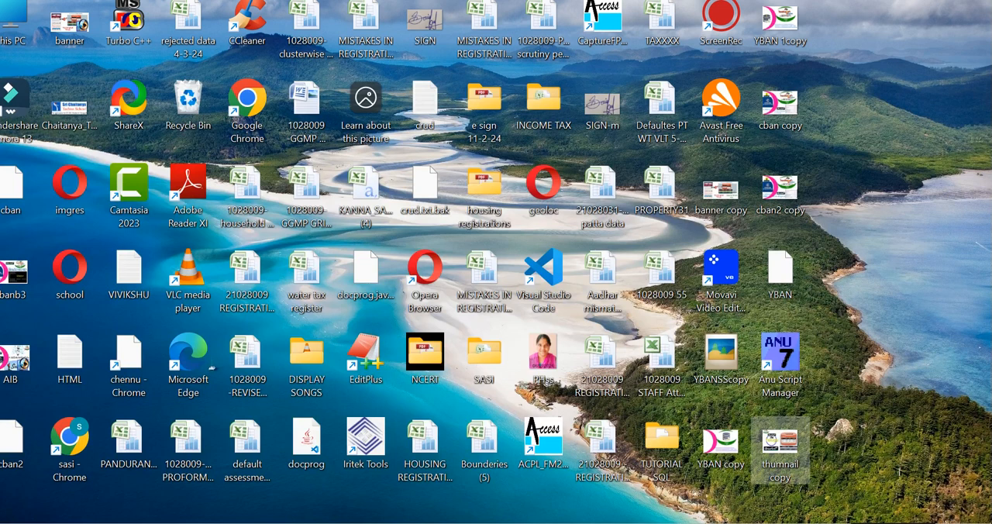
# Switch to Chrome, find the Telugu computer typing thumbnail among YouTube's suggested videos, and paste a screenshot of the page into the Photoshop banner.
pyautogui.click(404, 409)
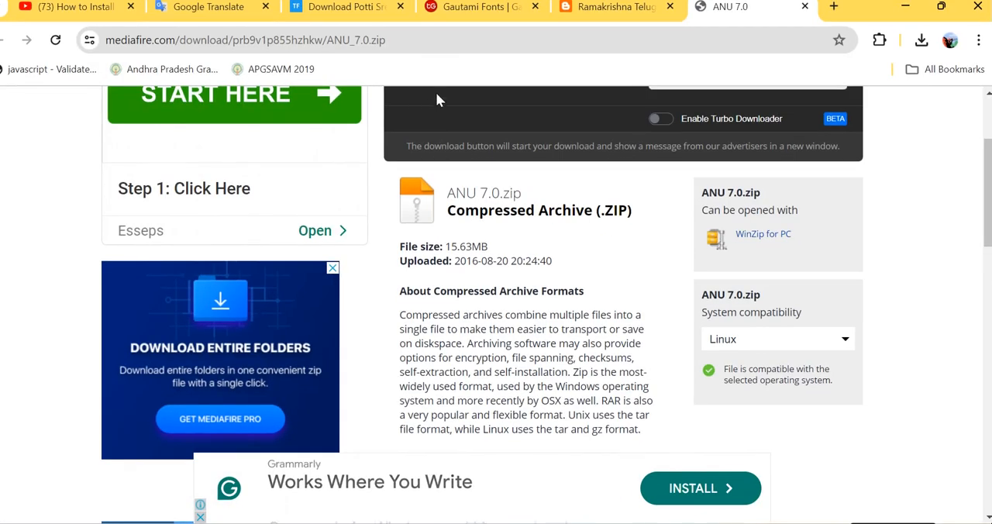
pyautogui.click(90, 8)
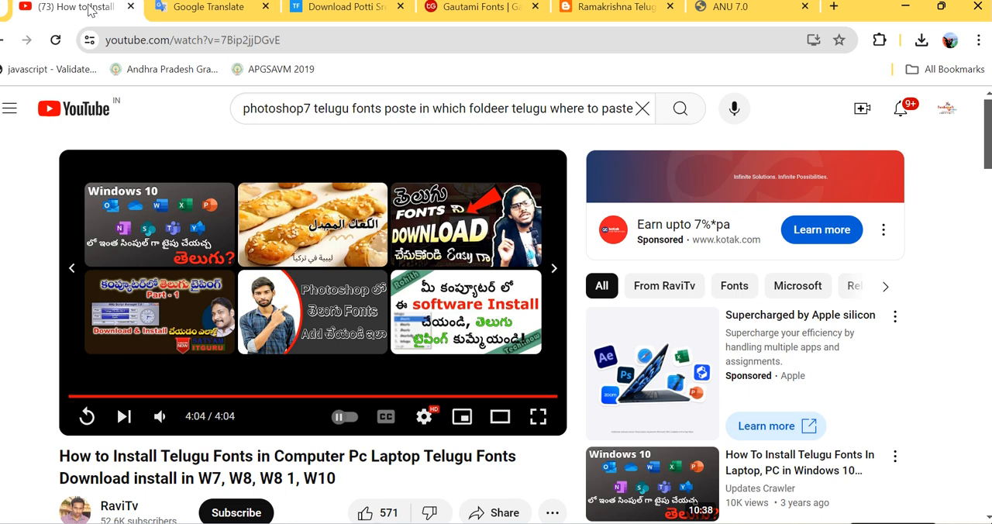
pyautogui.scroll(-10, 693, 360)
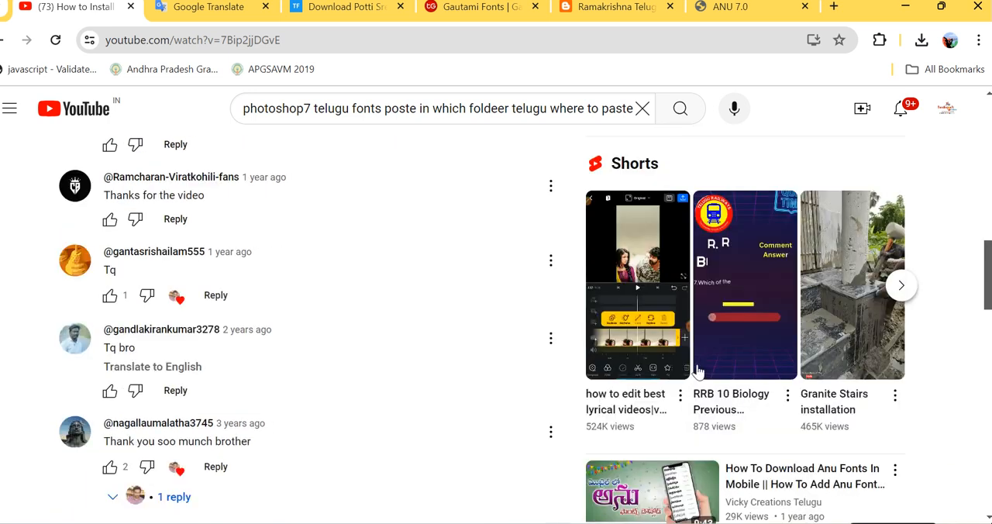
pyautogui.scroll(-5, 696, 372)
pyautogui.click(643, 456)
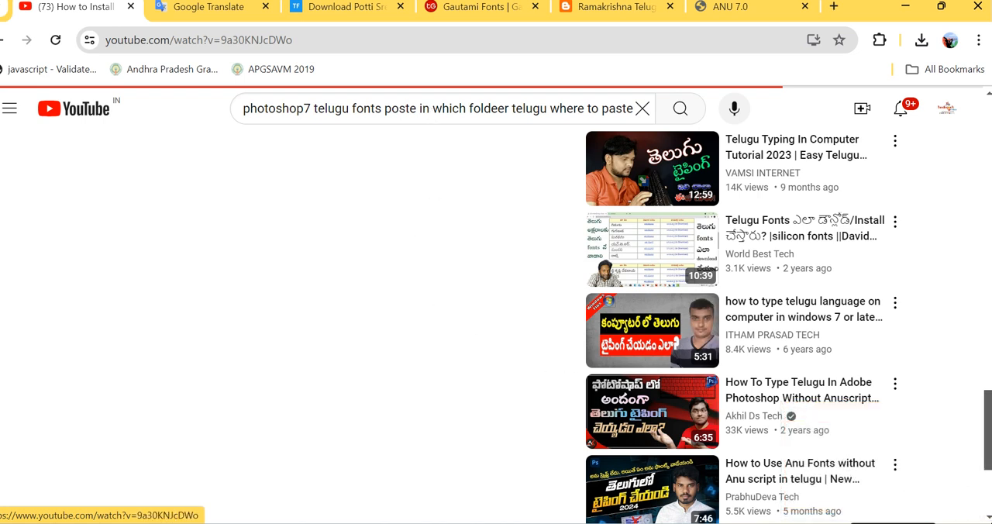
pyautogui.hotkey('alt', 'Tab')
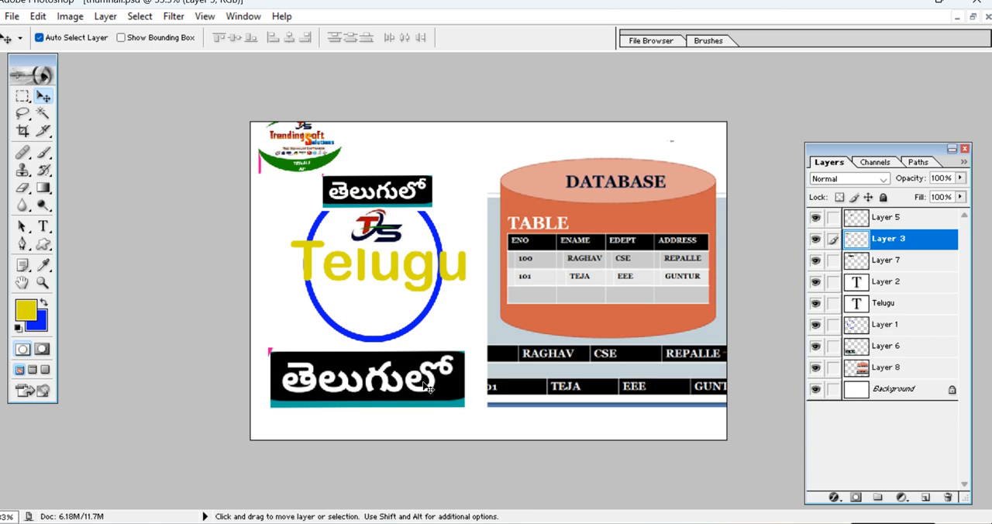
pyautogui.hotkey('ctrl', 'v')
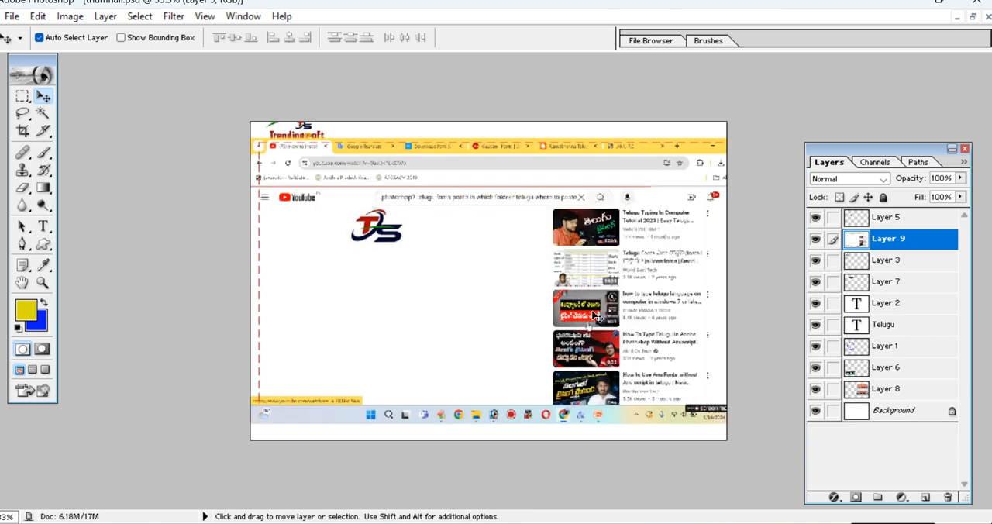
# Copy the two-line Telugu caption from the screenshot's third video thumbnail onto its own layer and move it into the blank page area.
pyautogui.hotkey('ctrl', '0')
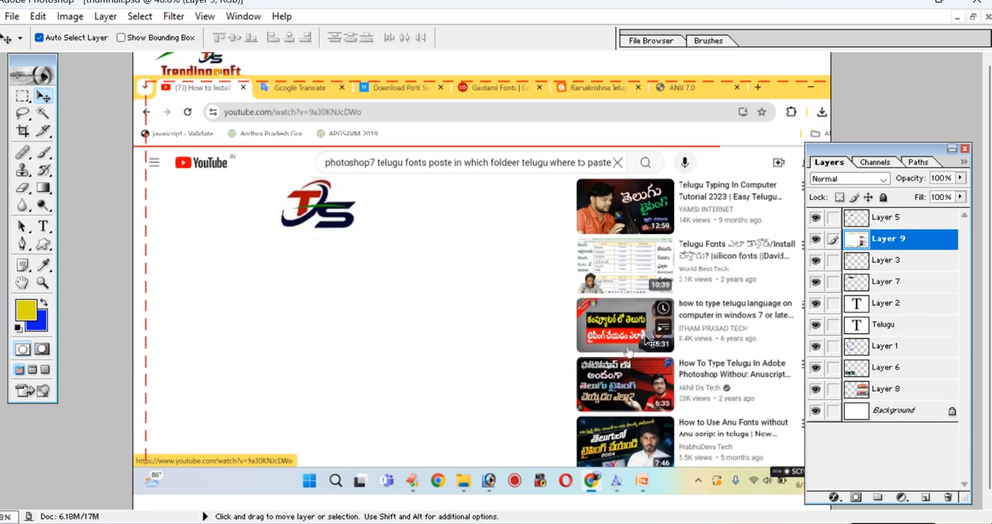
pyautogui.click(22, 95)
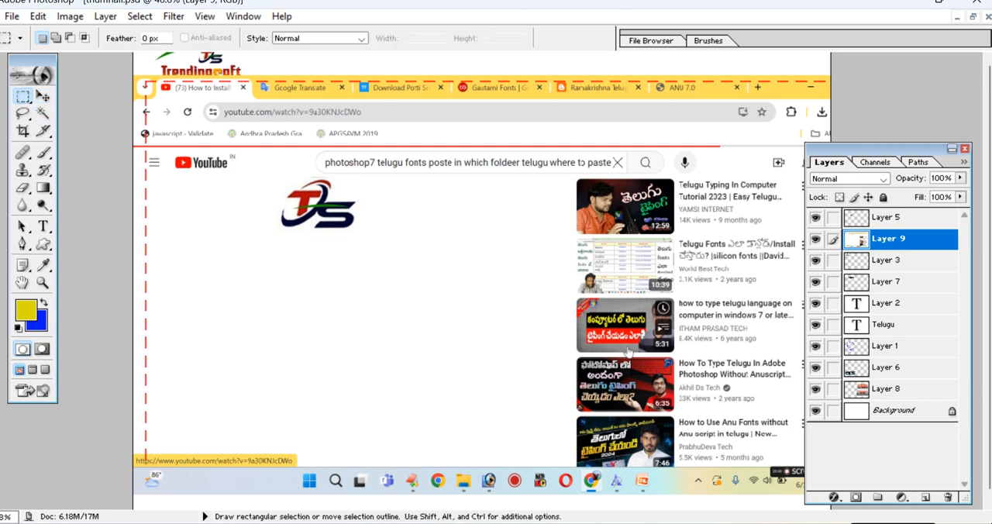
pyautogui.moveTo(583, 312); pyautogui.dragTo(645, 344)
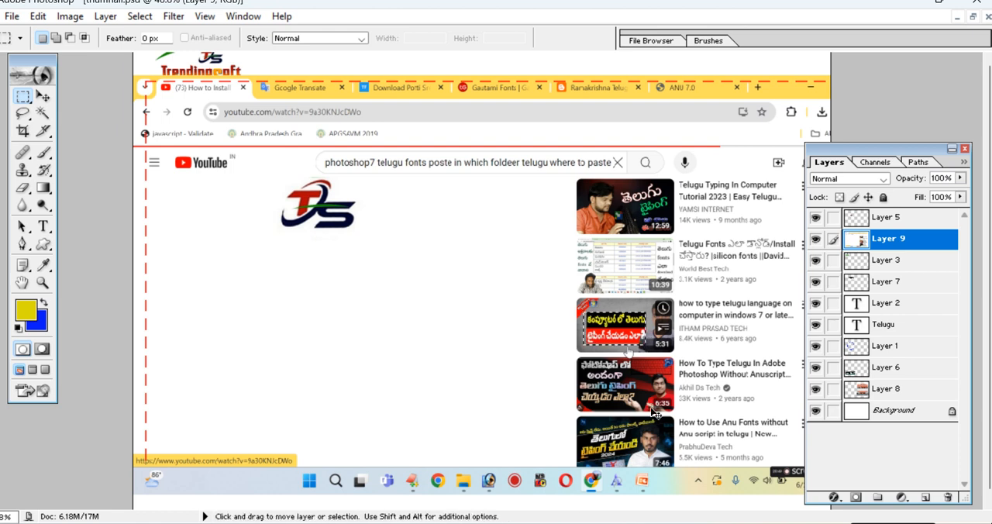
pyautogui.hotkey('ctrl', 'v')
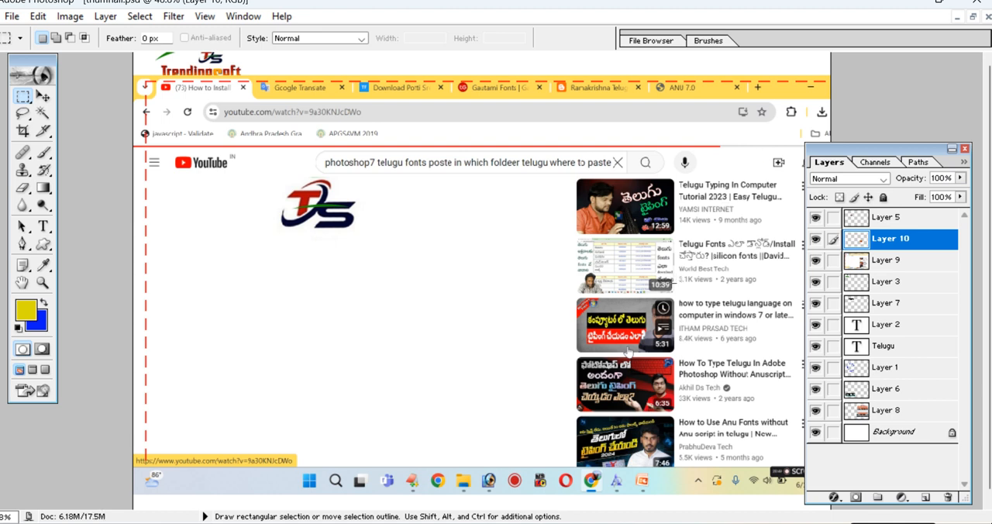
pyautogui.click(43, 95)
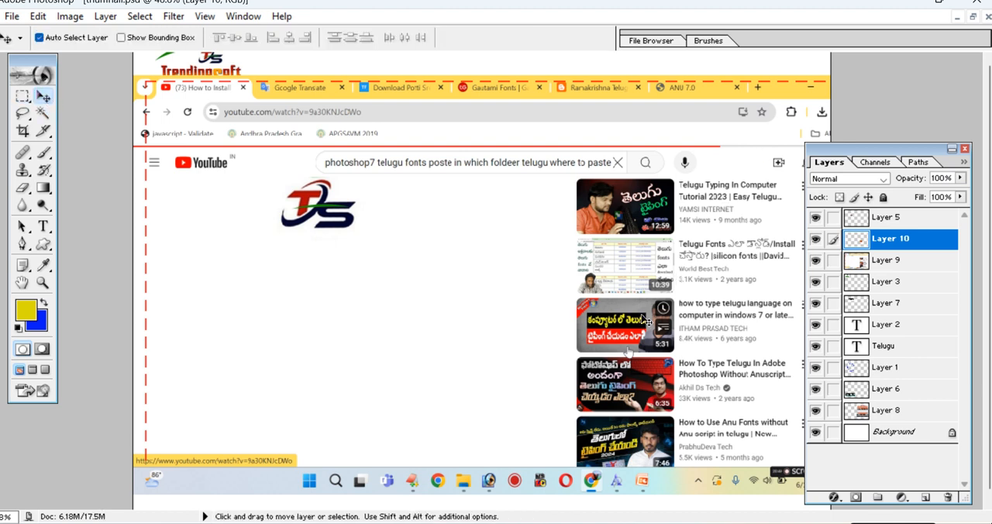
pyautogui.moveTo(624, 324); pyautogui.dragTo(415, 287)
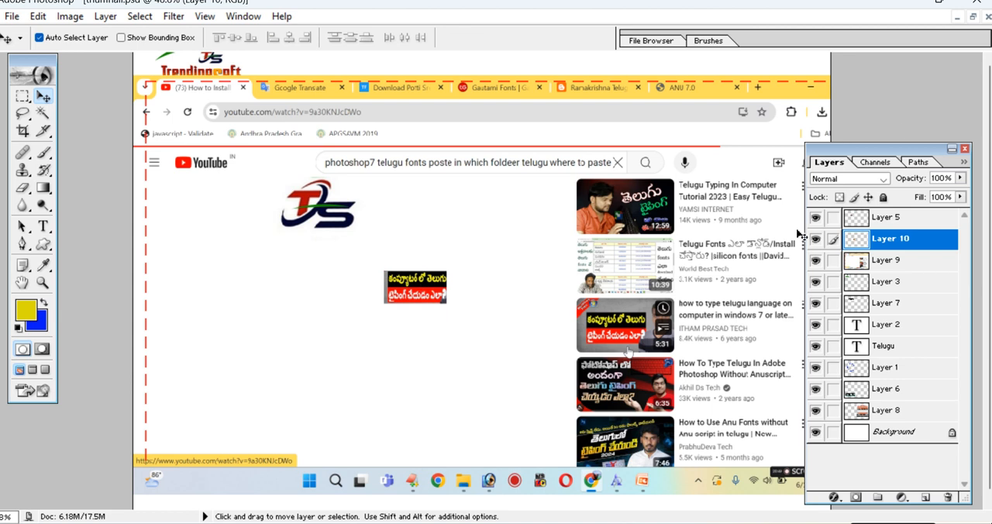
# Shift the YouTube screenshot down and right, and move the Telugu caption to the banner's upper edge between the logo and the database.
pyautogui.rightClick(506, 101)
pyautogui.click(505, 106)
pyautogui.moveTo(506, 106); pyautogui.dragTo(645, 260)
pyautogui.rightClick(425, 292)
pyautogui.click(449, 300)
pyautogui.moveTo(429, 282); pyautogui.dragTo(456, 99)
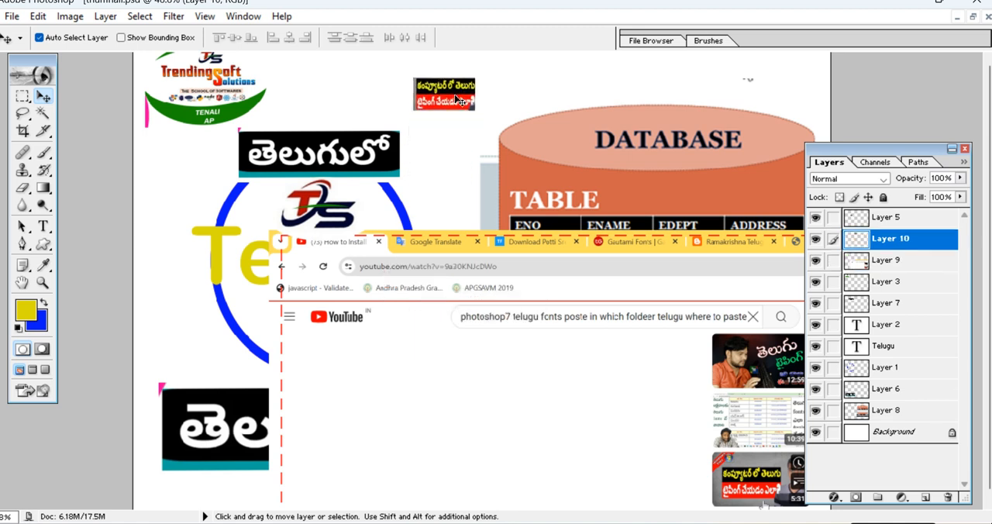
# Scale the Telugu caption proportionally to about 229% around its centre.
pyautogui.hotkey('ctrl', 't')
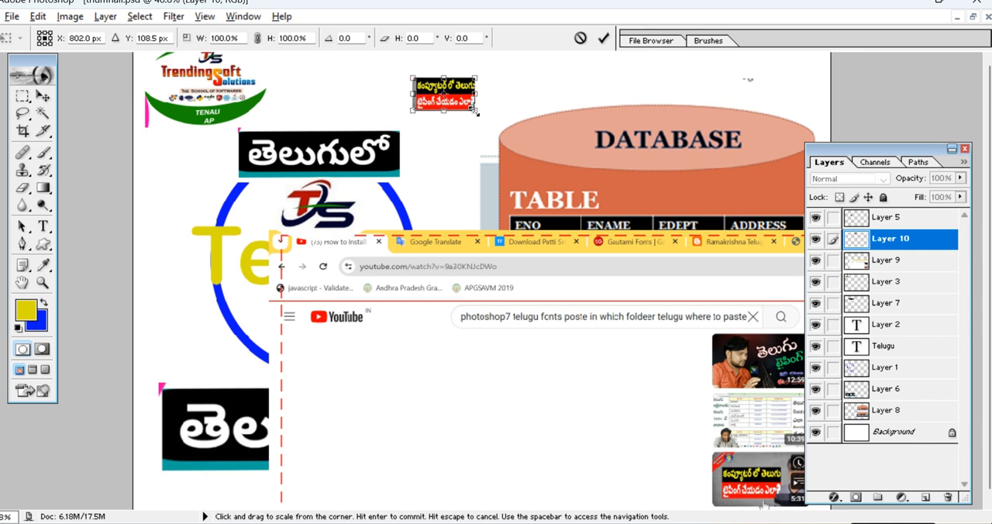
pyautogui.moveTo(474, 110); pyautogui.dragTo(510, 133)
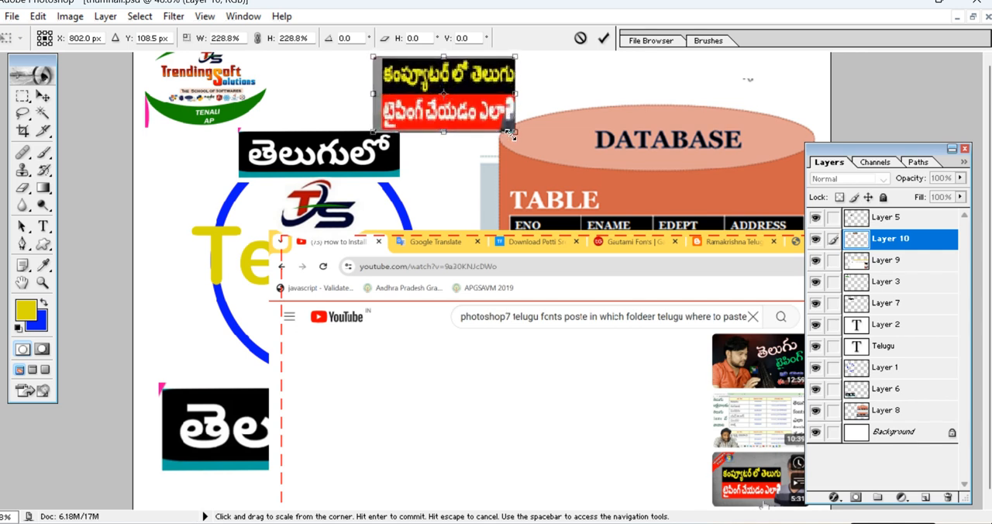
pyautogui.press('Return')
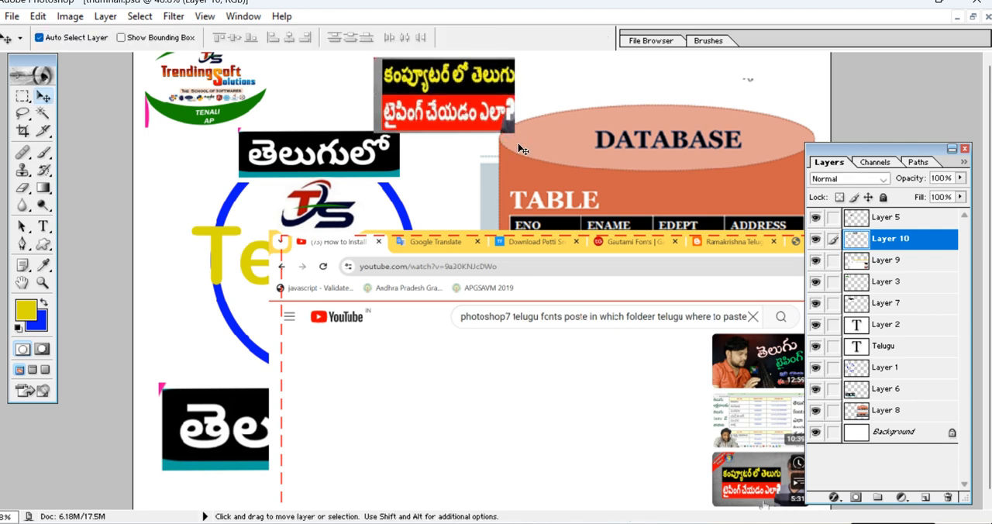
# Hide and delete Layer 9, which holds the pasted YouTube screenshot.
pyautogui.moveTo(561, 251); pyautogui.dragTo(324, 107)
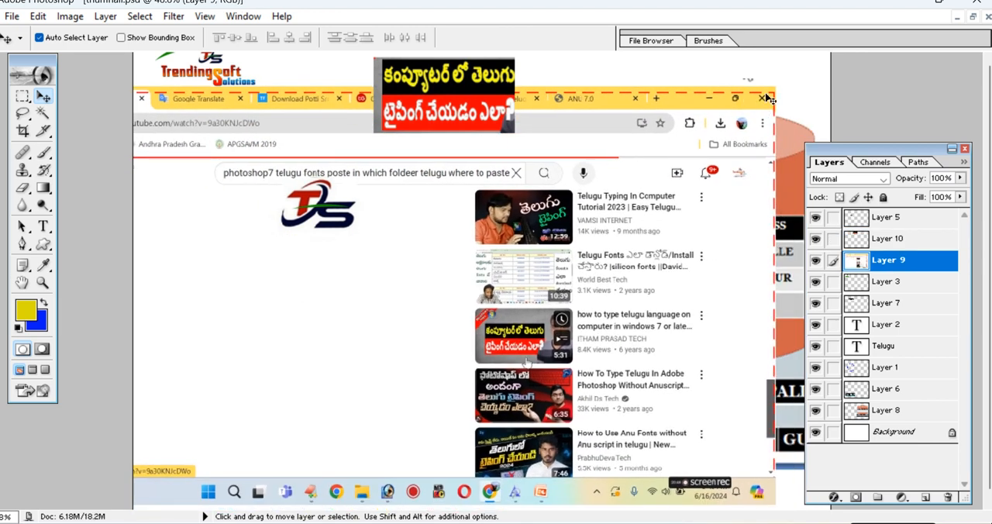
pyautogui.moveTo(692, 97); pyautogui.dragTo(700, 85)
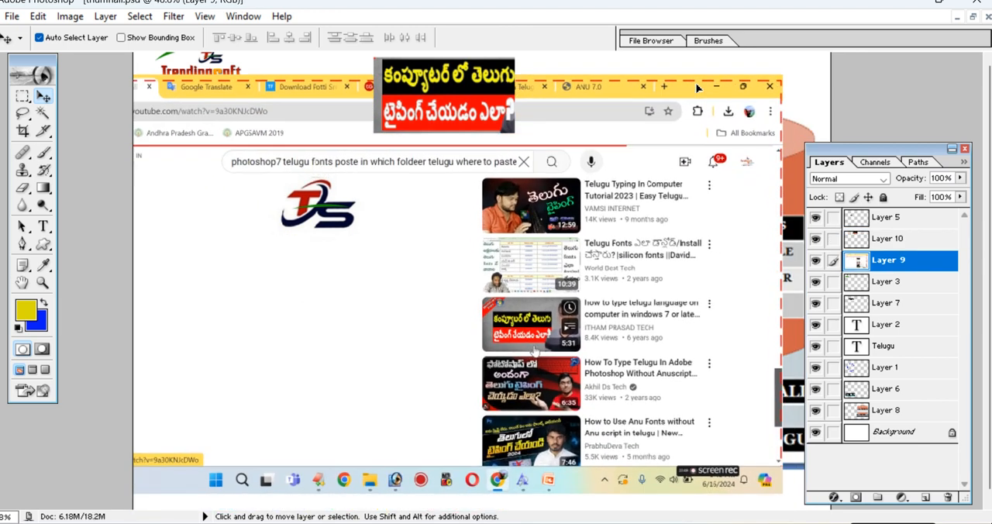
pyautogui.click(816, 263)
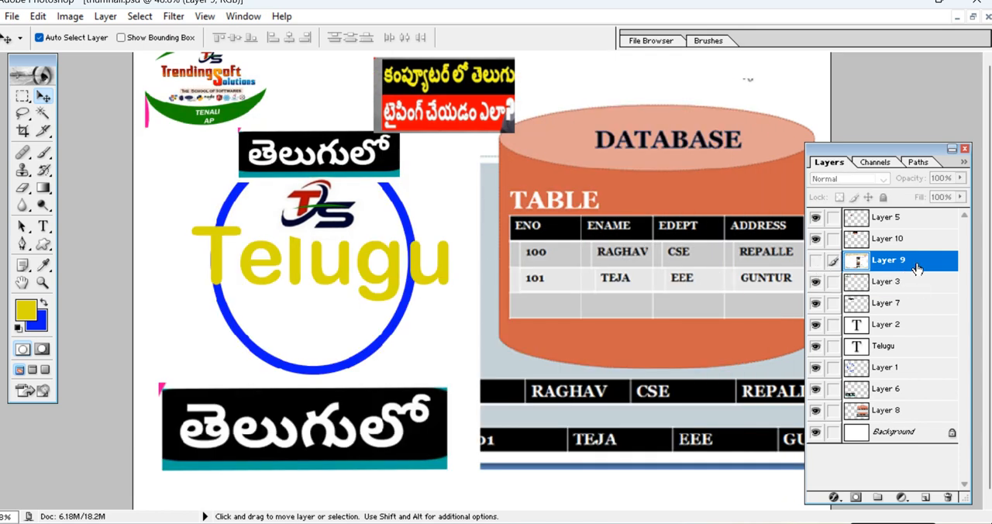
pyautogui.moveTo(931, 267); pyautogui.dragTo(949, 497)
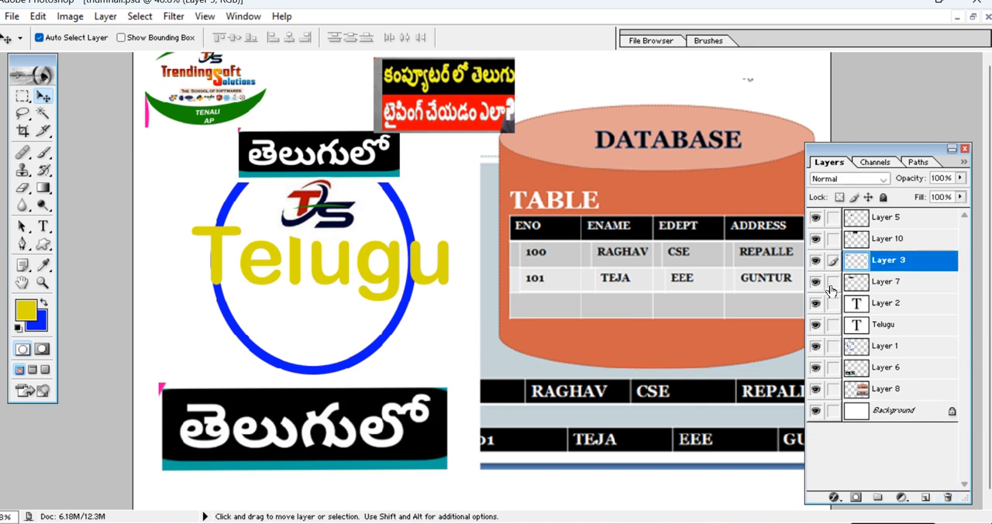
pyautogui.moveTo(933, 267); pyautogui.dragTo(949, 498)
# Switch to Google Translate in Chrome and replace the English source text with "telugu" for translation into Telugu.
pyautogui.hotkey('alt', 'Tab')
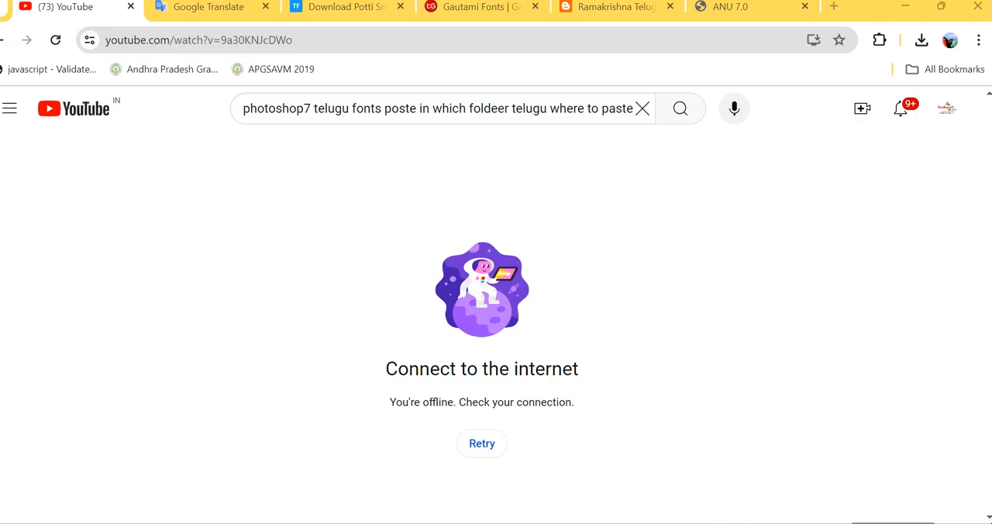
pyautogui.click(219, 9)
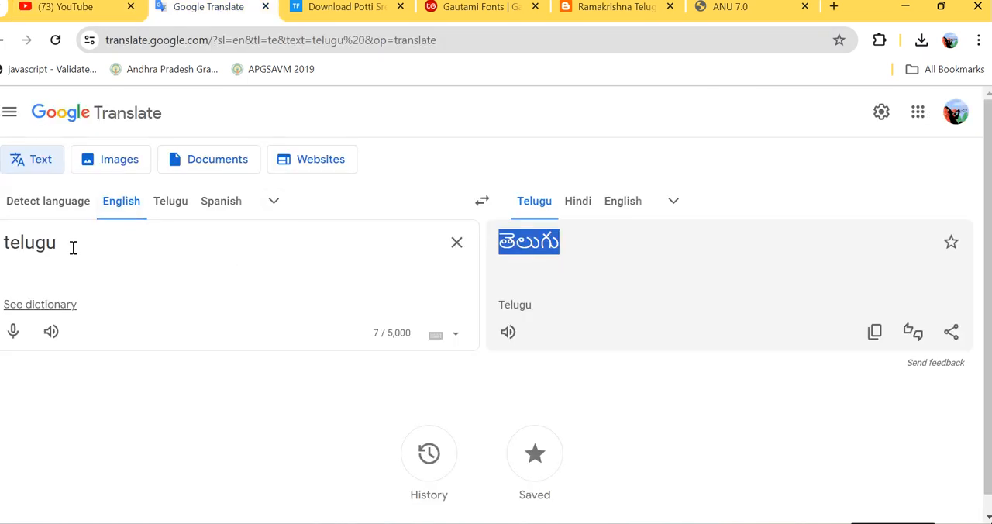
pyautogui.moveTo(71, 243); pyautogui.dragTo(3, 243)
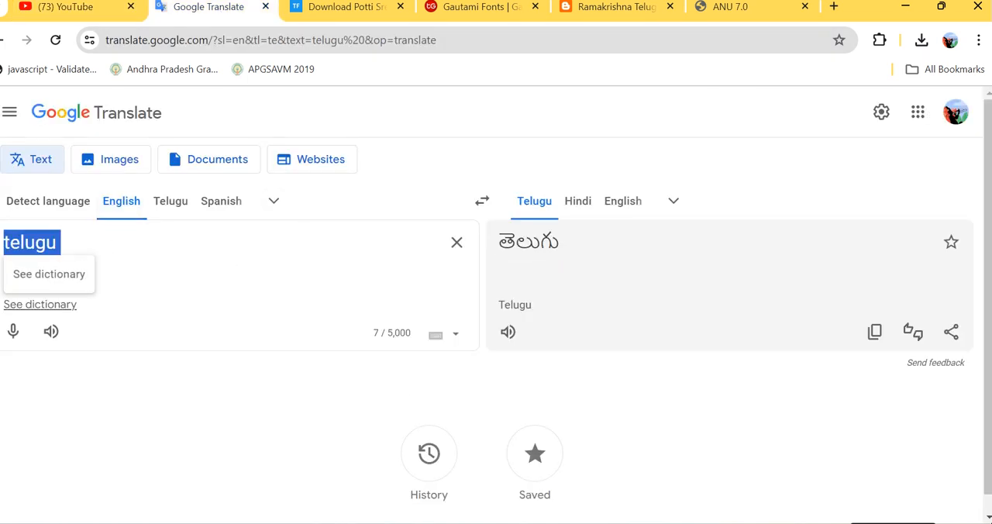
pyautogui.write('telgu===')
pyautogui.press('BackSpace')
pyautogui.press('BackSpace')
pyautogui.press('BackSpace')
pyautogui.press('BackSpace')
pyautogui.press('BackSpace')
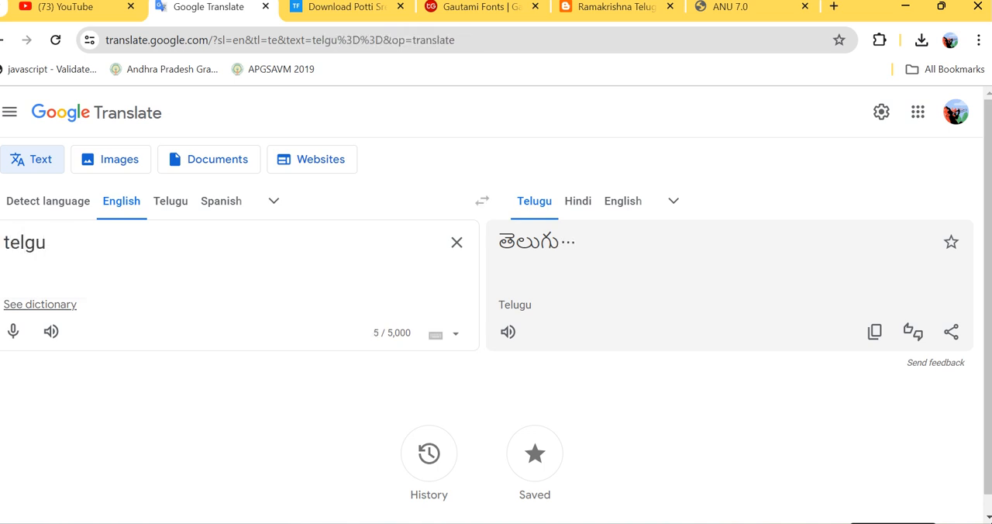
pyautogui.write('ugu')
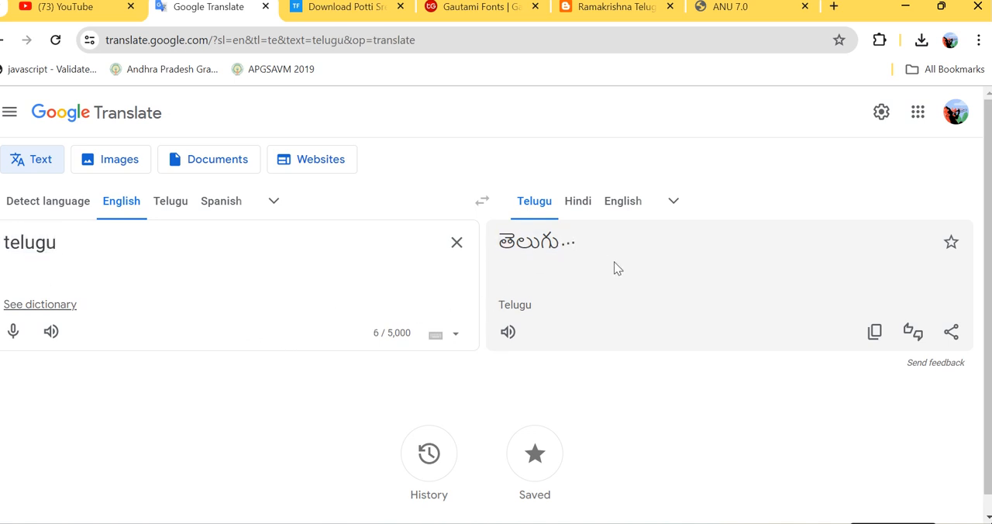
# Highlight the translated Telugu word, capture the screen, and paste the screenshot into the Photoshop banner.
pyautogui.moveTo(575, 245); pyautogui.dragTo(500, 256)
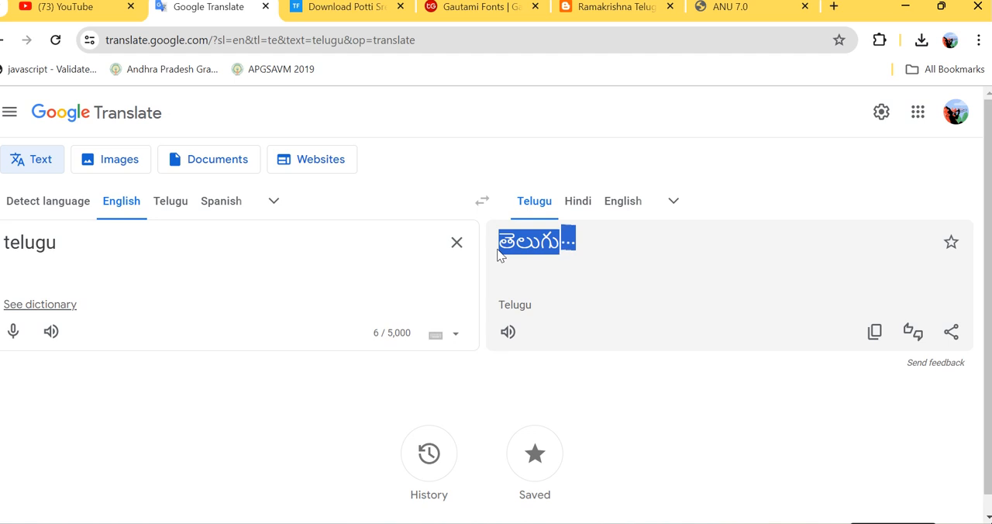
pyautogui.press('Print')
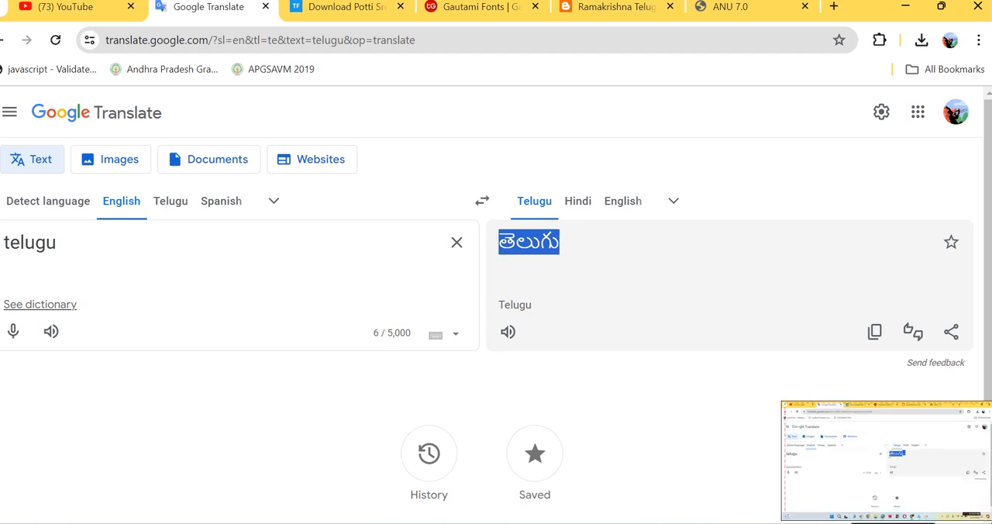
pyautogui.hotkey('alt', 'Tab')
pyautogui.hotkey('ctrl', 'v')
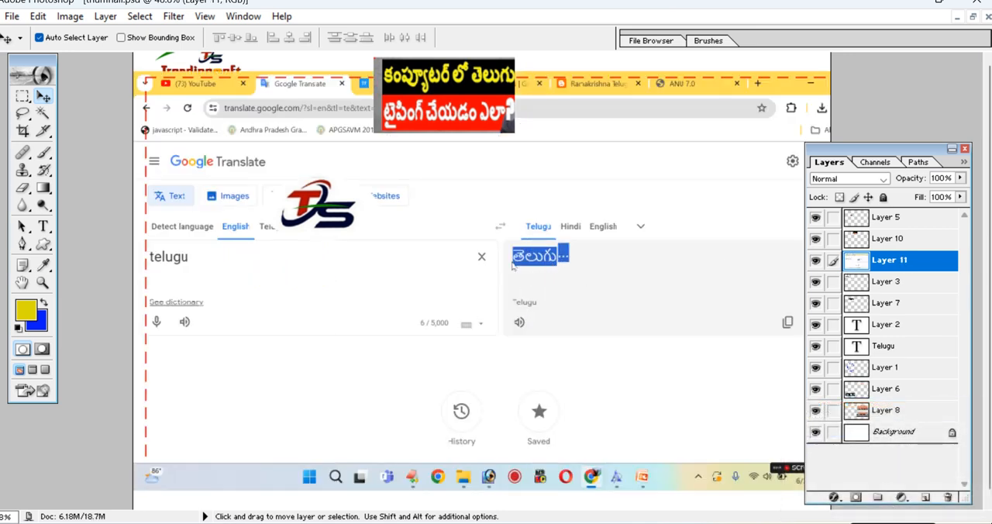
# Copy the highlighted Telugu word from the pasted screenshot onto its own layer, and shift the screenshot down off the banner's upper half.
pyautogui.click(22, 96)
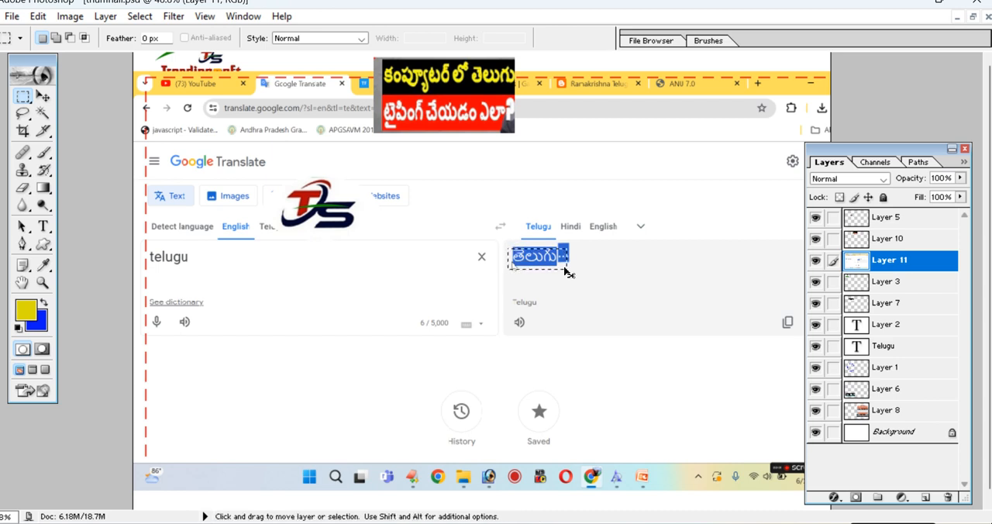
pyautogui.hotkey('ctrl', 'j')
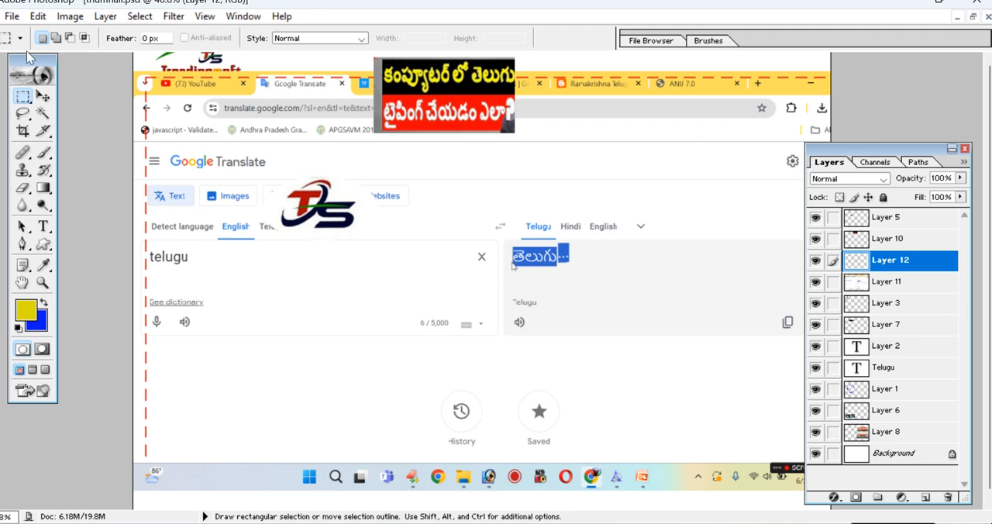
pyautogui.click(43, 96)
pyautogui.moveTo(593, 114); pyautogui.dragTo(829, 390)
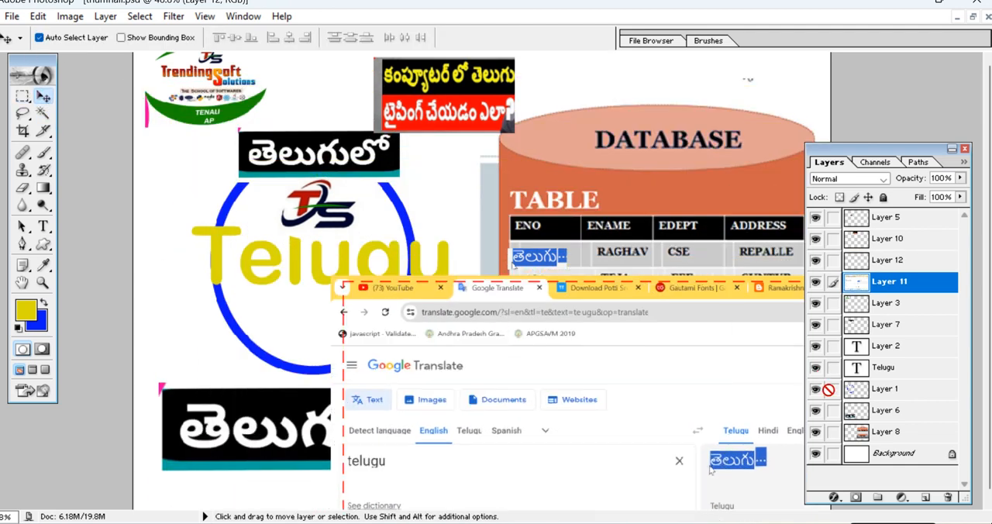
pyautogui.moveTo(596, 93); pyautogui.dragTo(726, 355)
# Move the copied Telugu word to the blank area beneath the TrendingSoft logo and enlarge it to reach the neighbouring black Telugu label.
pyautogui.click(539, 264)
pyautogui.rightClick(539, 262)
pyautogui.click(581, 265)
pyautogui.moveTo(539, 261); pyautogui.dragTo(163, 173)
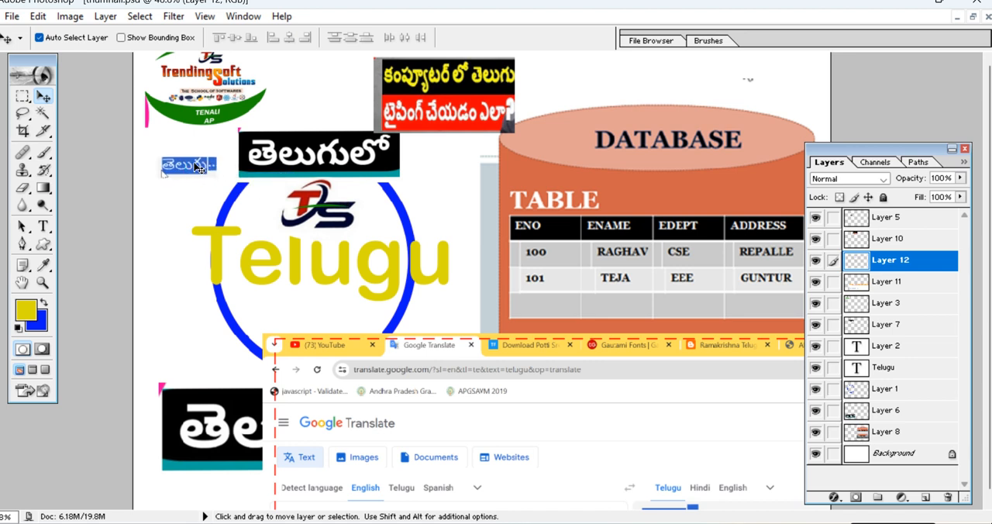
pyautogui.hotkey('ctrl', 't')
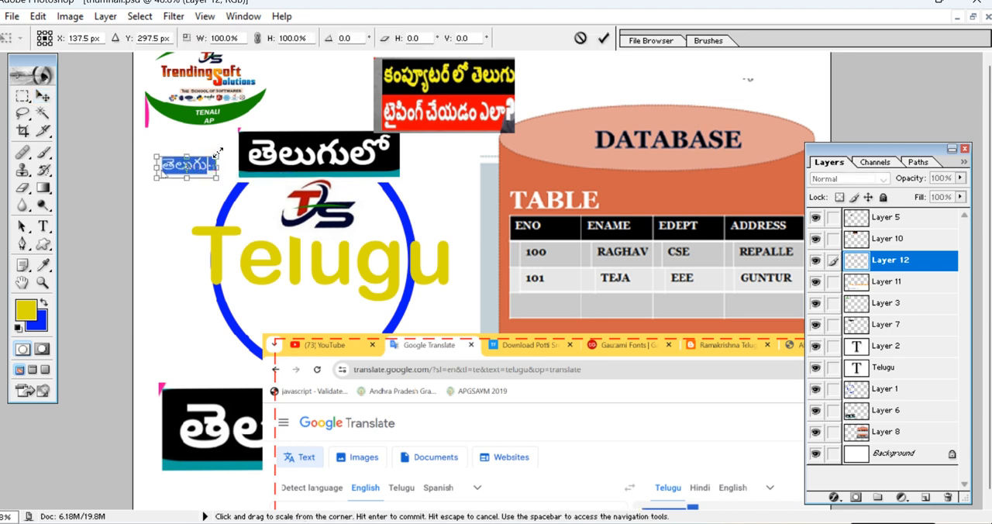
pyautogui.moveTo(218, 153); pyautogui.dragTo(245, 145)
pyautogui.press('Return')
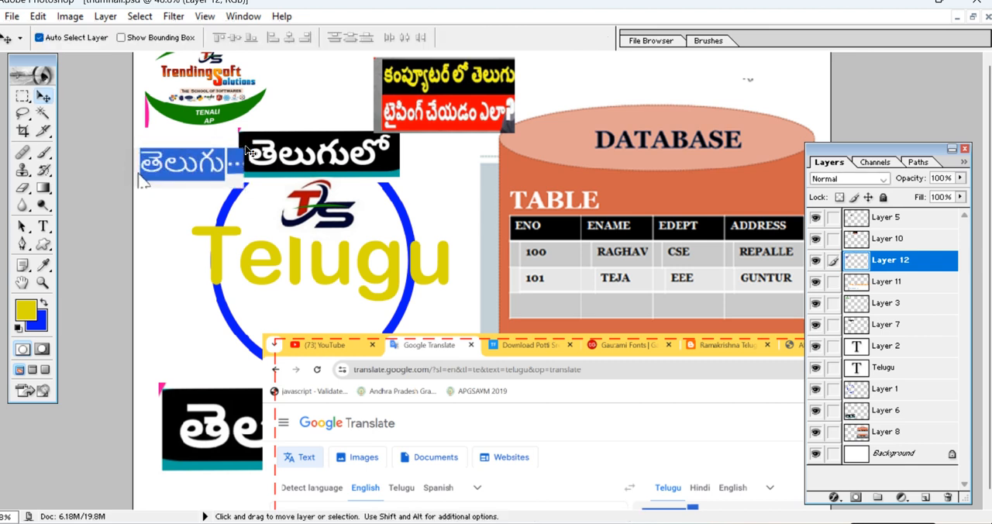
# Clear the highlight on the Telugu translation in Chrome, and hide Layer 11 with the Google Translate screenshot in Photoshop.
pyautogui.moveTo(585, 354); pyautogui.dragTo(352, 261)
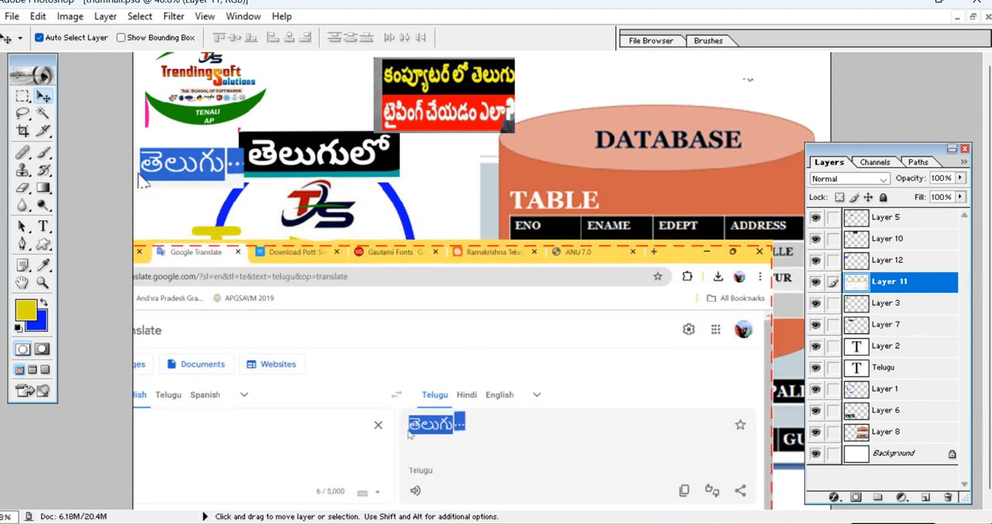
pyautogui.click(600, 457)
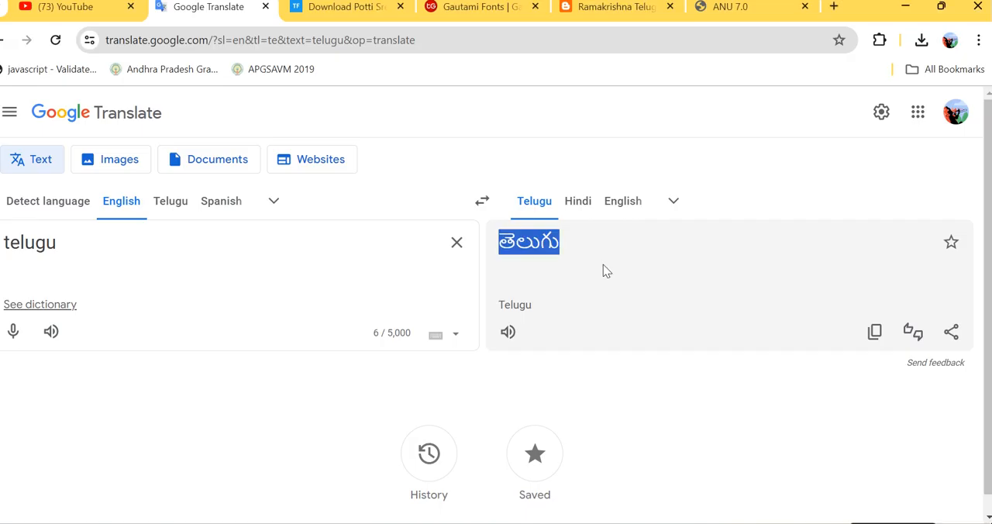
pyautogui.click(595, 244)
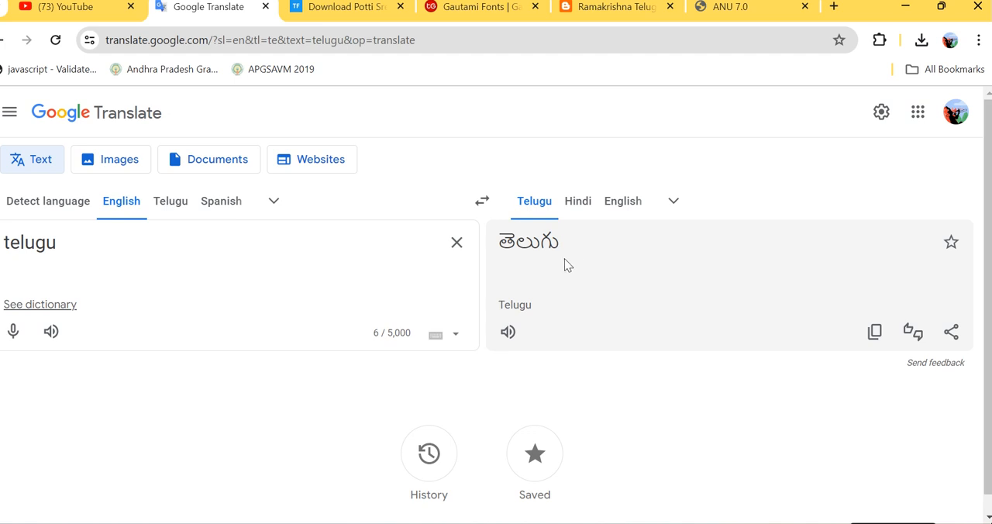
pyautogui.click(69, 10)
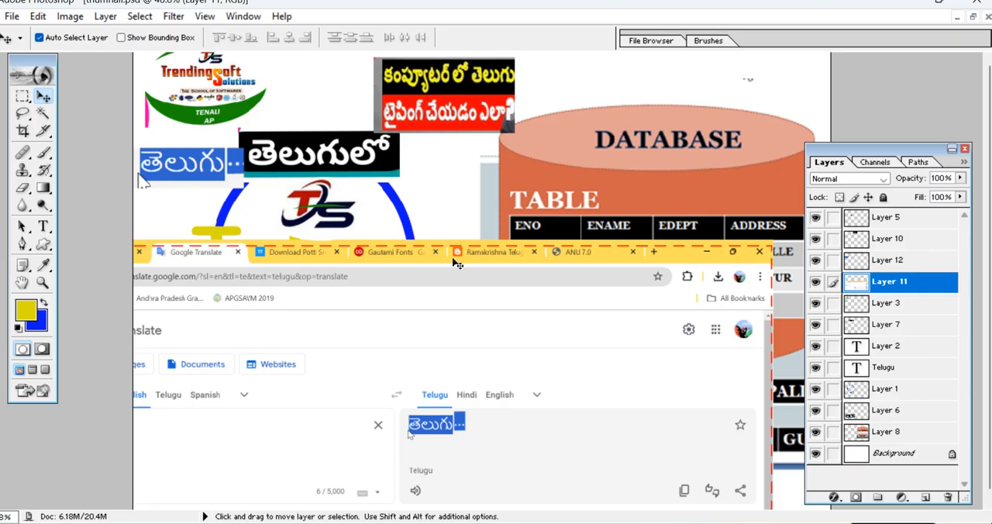
pyautogui.click(819, 289)
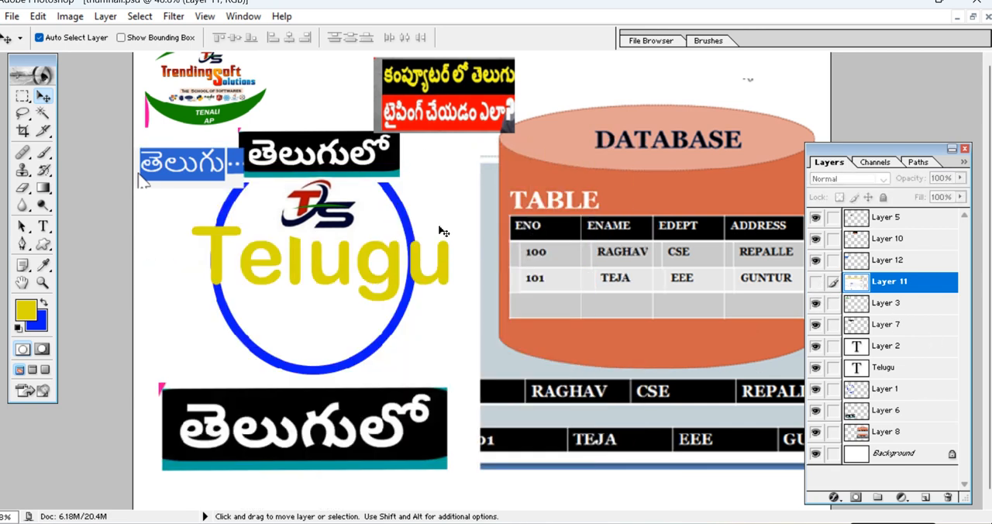
# Save a JPEG copy of the banner as "thumnail copy.jpg" in the TUTORIAL SQL folder.
pyautogui.click(11, 16)
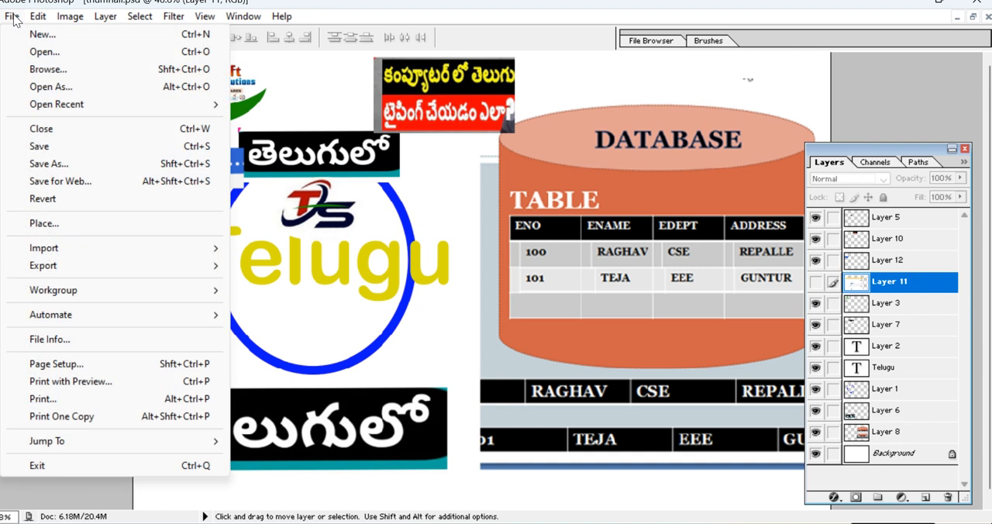
pyautogui.click(49, 163)
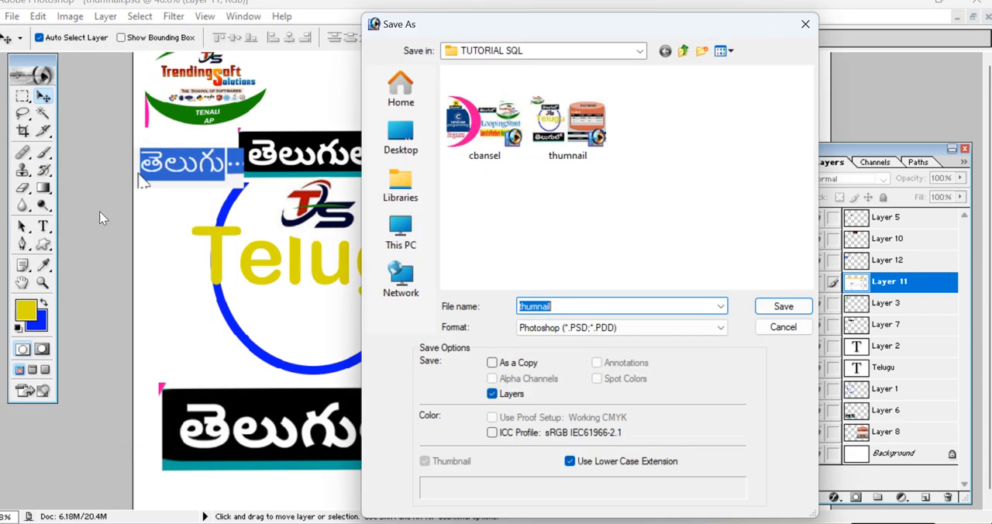
pyautogui.click(546, 327)
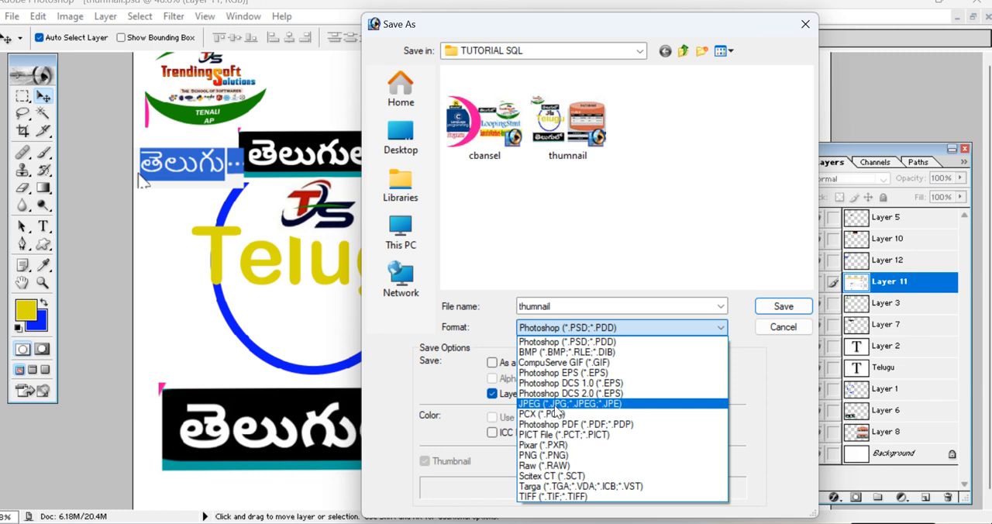
pyautogui.click(558, 404)
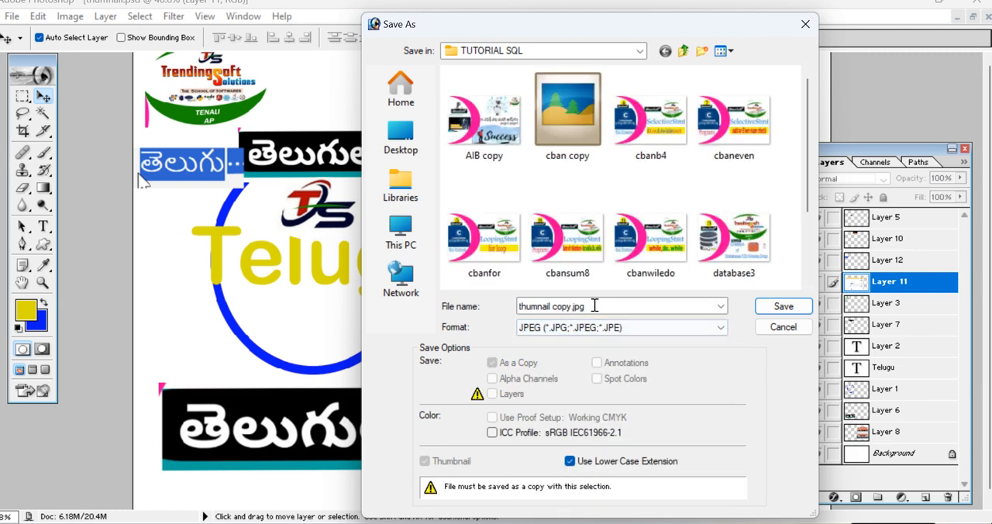
pyautogui.click(781, 306)
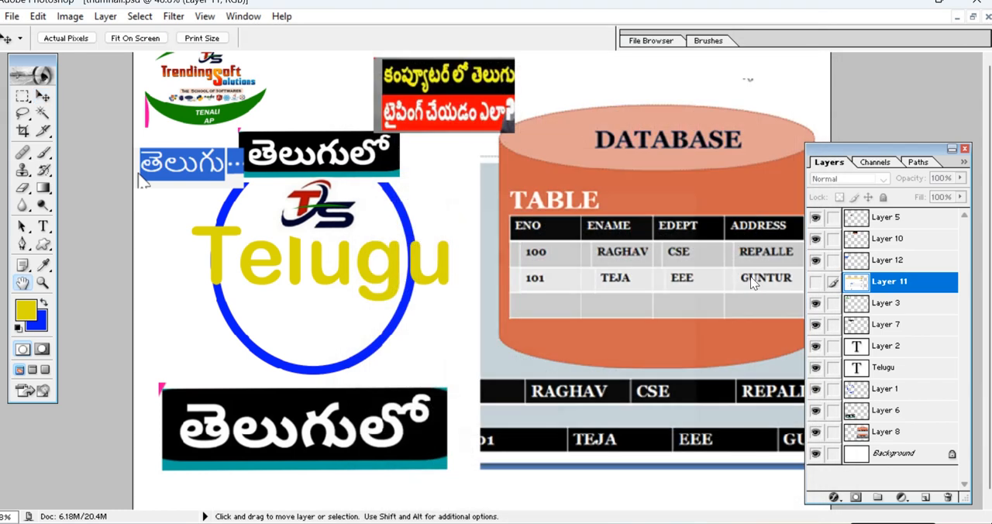
pyautogui.click(697, 218)
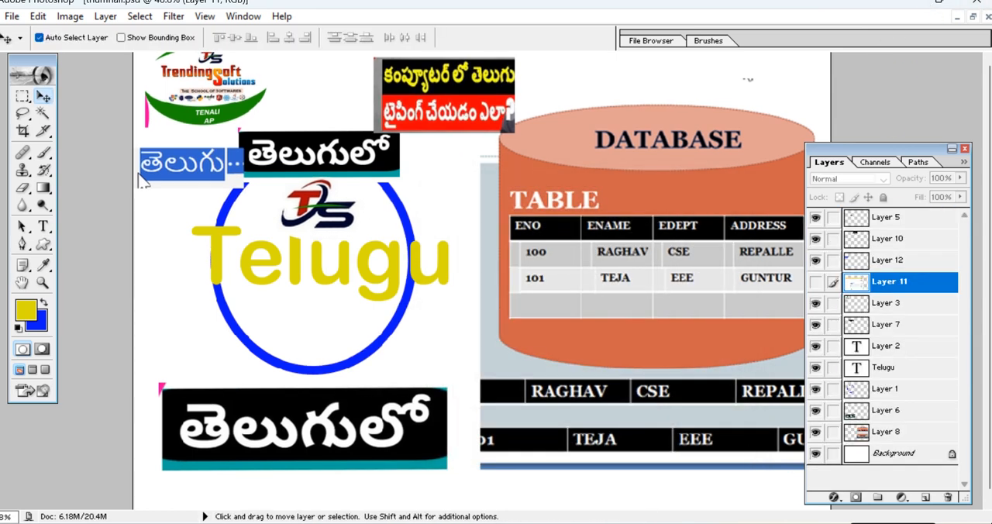
# Minimize Photoshop, view the "thumnail copy" image from the desktop in Picasa Photo Viewer, and close the viewer.
pyautogui.click(904, 3)
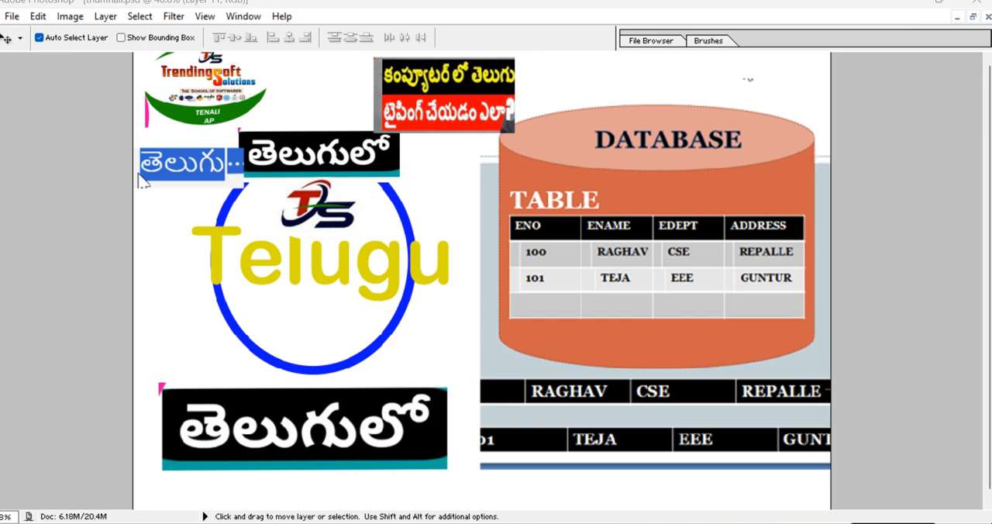
pyautogui.click(904, 7)
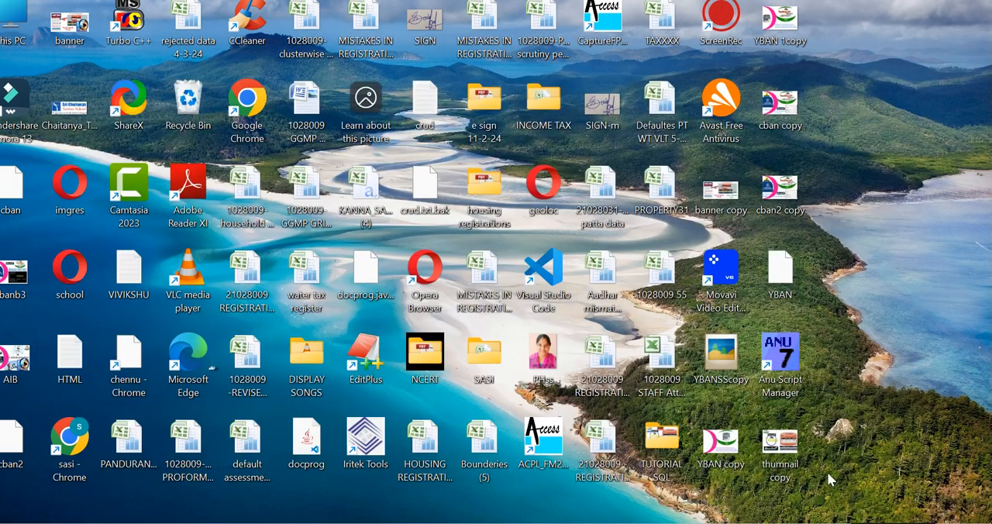
pyautogui.doubleClick(779, 443)
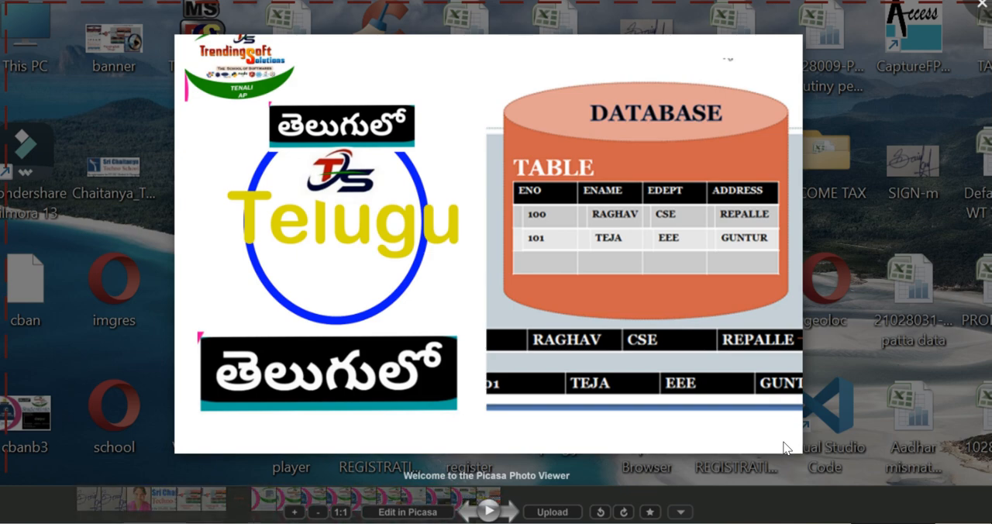
pyautogui.click(932, 256)
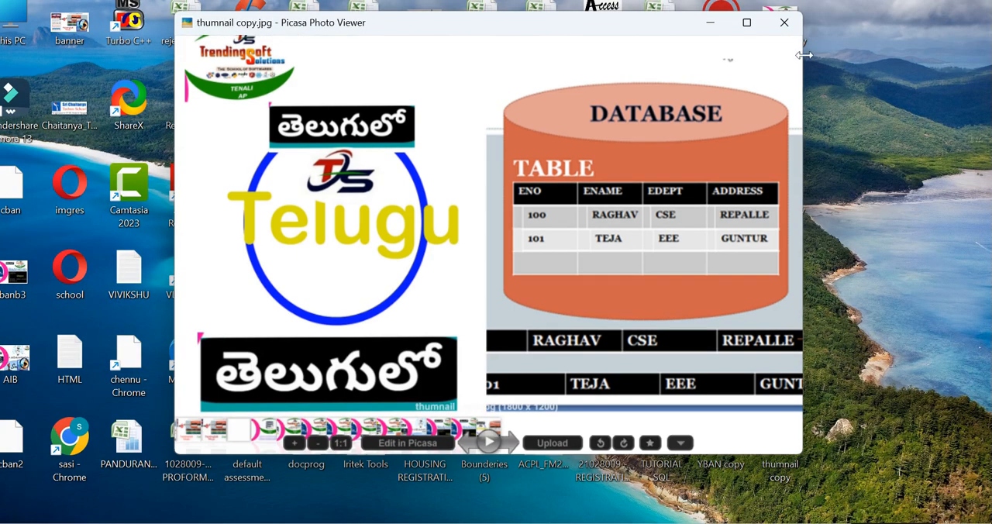
pyautogui.click(781, 31)
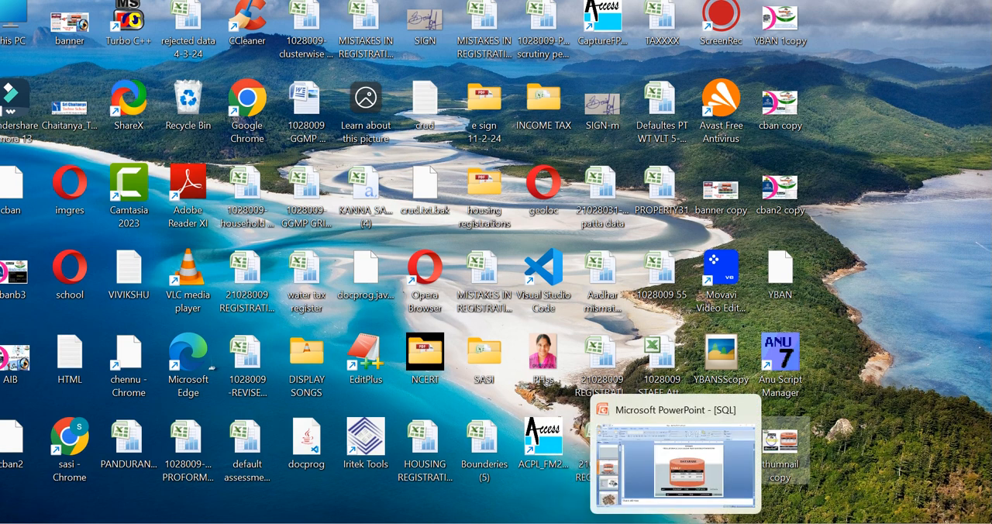
pyautogui.click(805, 449)
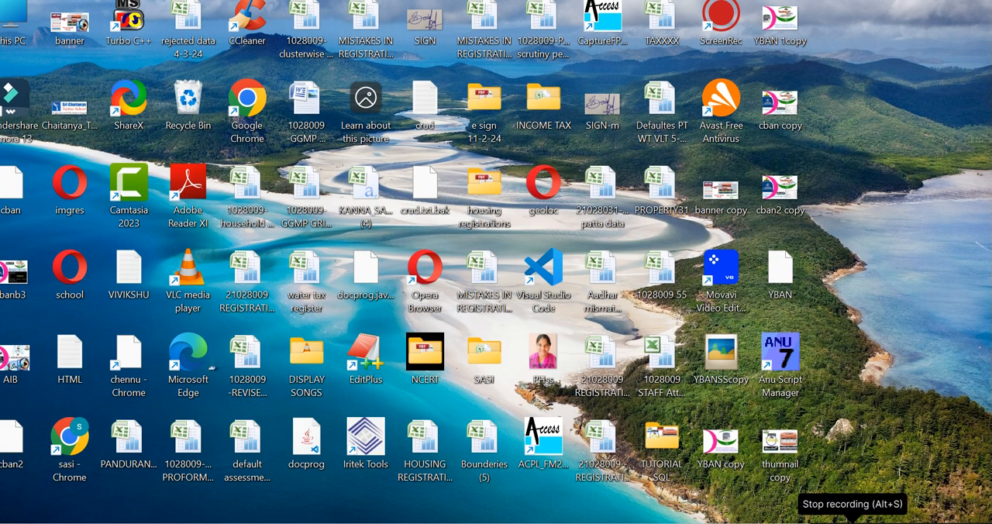
# Stop the ScreenRec recording, preview 16.06.2024_21.22.53_REC from its gallery, and start saving it as an MP4 video.
pyautogui.click(852, 519)
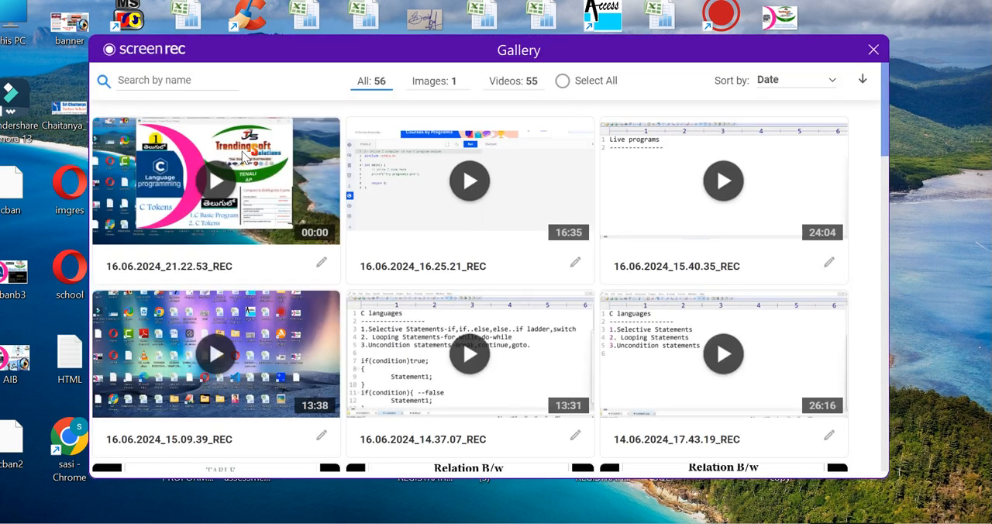
pyautogui.moveTo(246, 194)
pyautogui.click(180, 188)
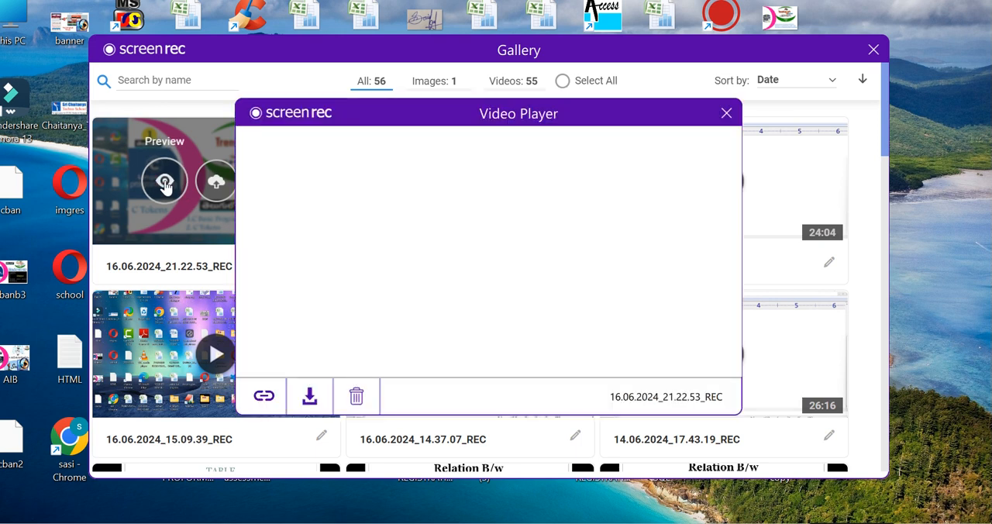
pyautogui.click(309, 394)
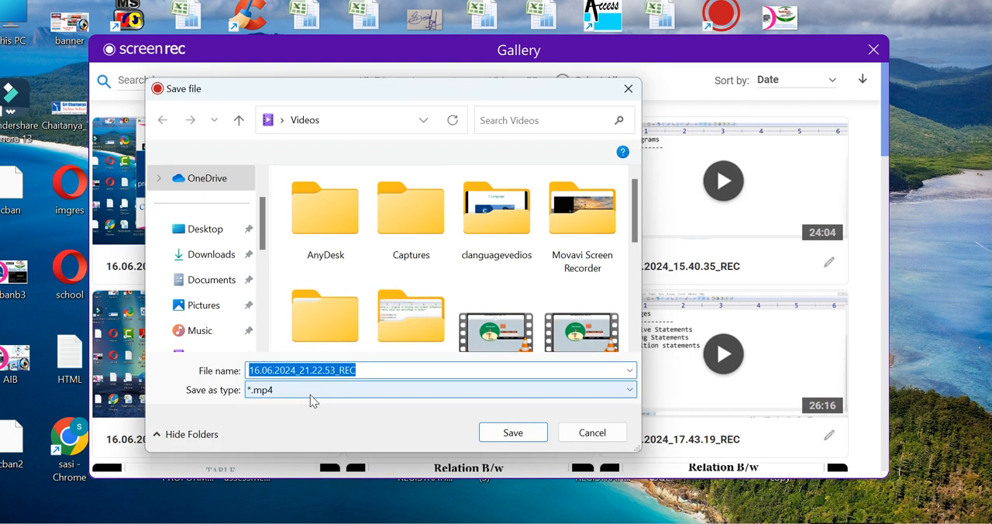